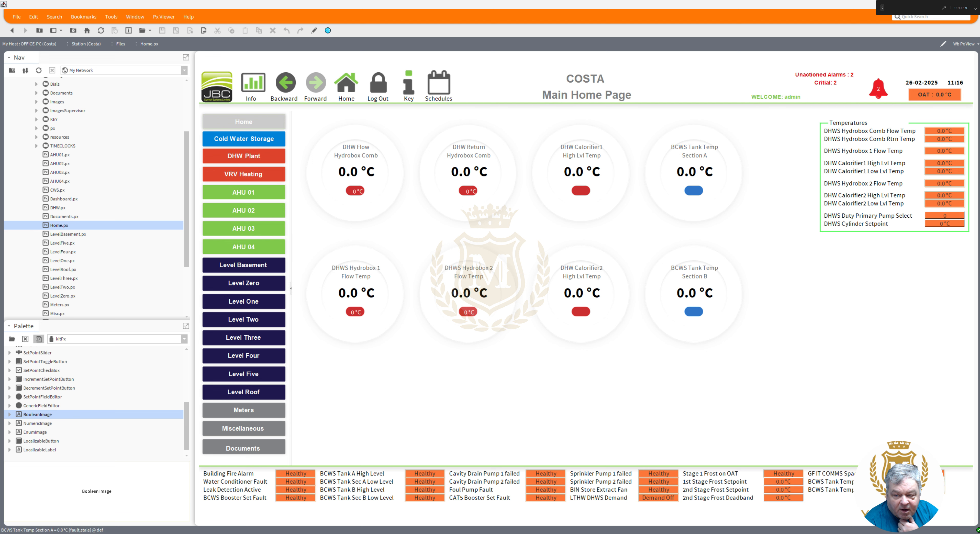
View the set dialog of the 2nd Stage Frost Setpoint and cancel it.
click(783, 490)
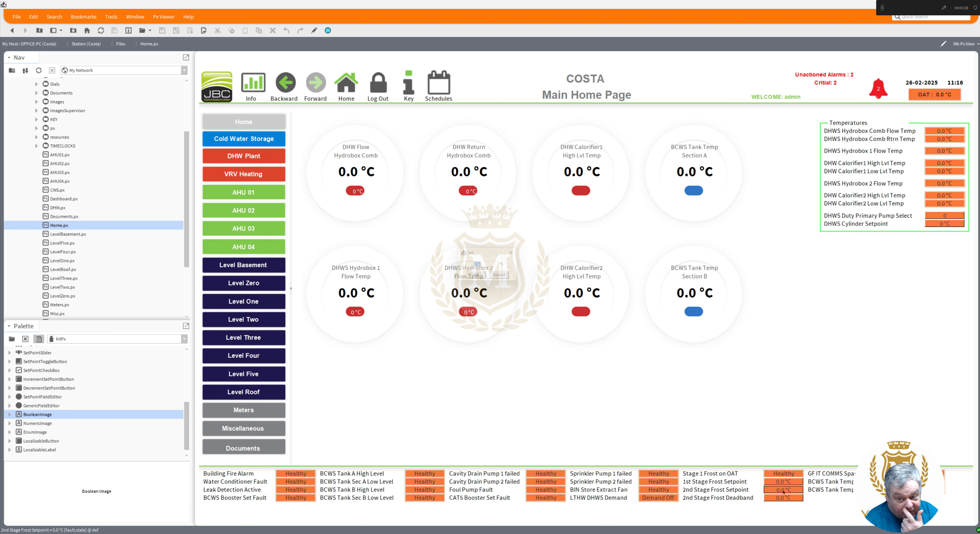
click(503, 278)
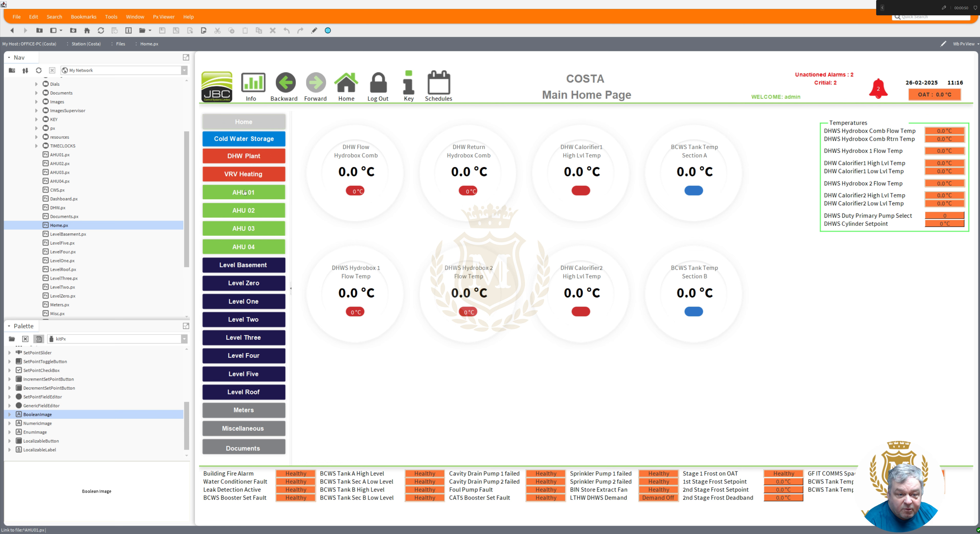
Look through the Level Basement, Level Zero, Level One and Level Two pages, and return to Level One.
click(247, 269)
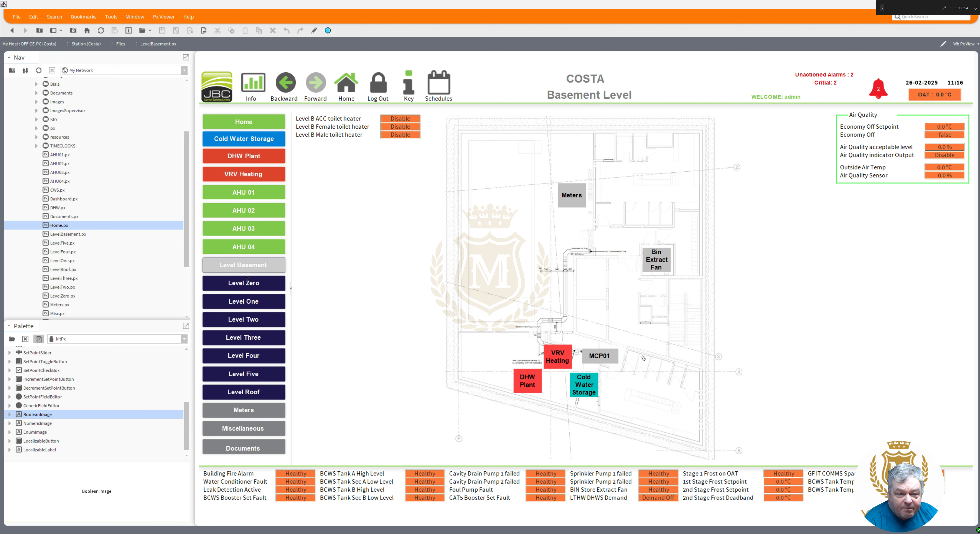
click(244, 285)
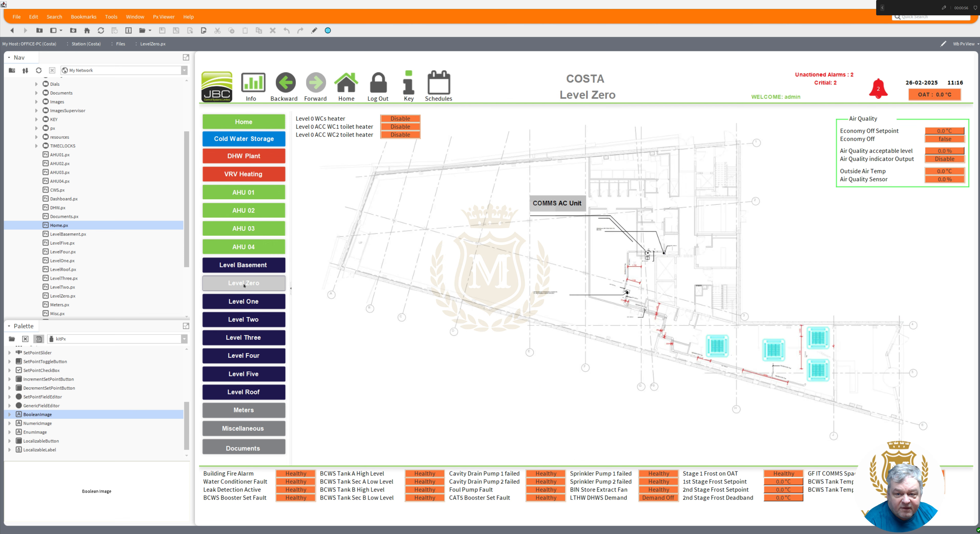
click(243, 303)
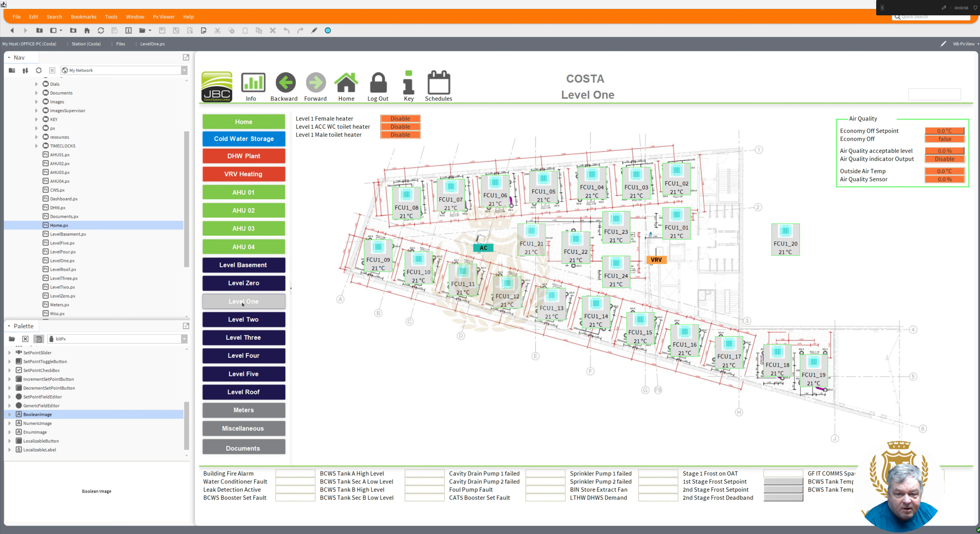
click(243, 324)
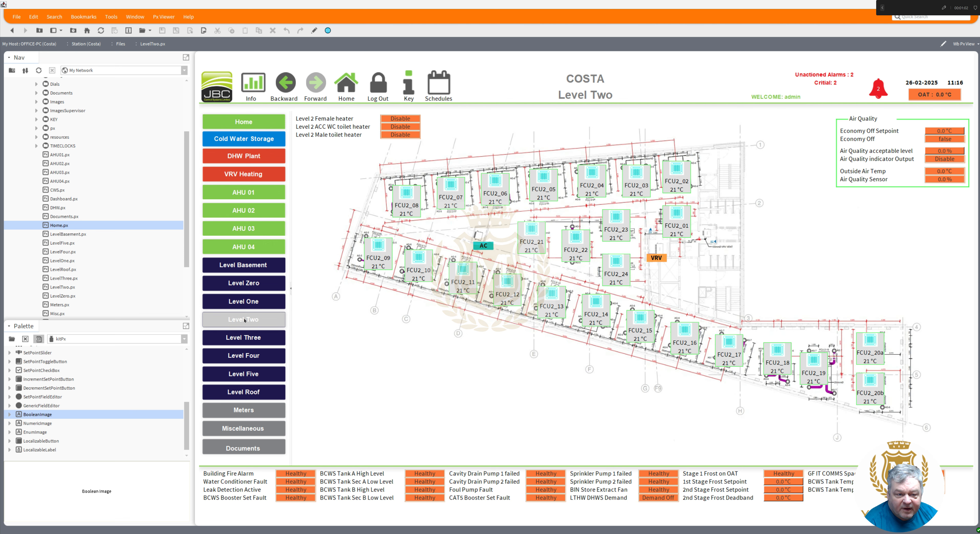
click(243, 301)
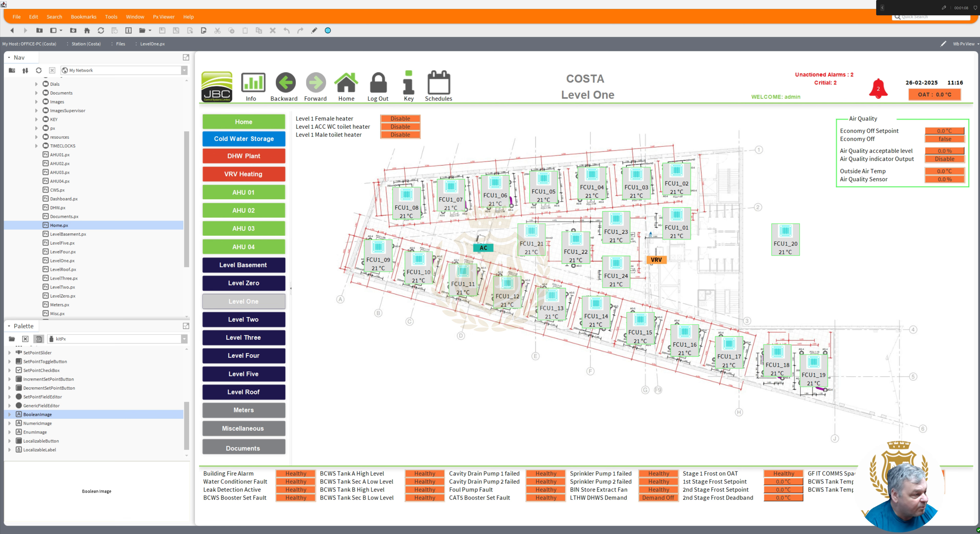
View the Fan Coil Information popup for FCU1_20 and close it.
drag(0, 130, 435, 149)
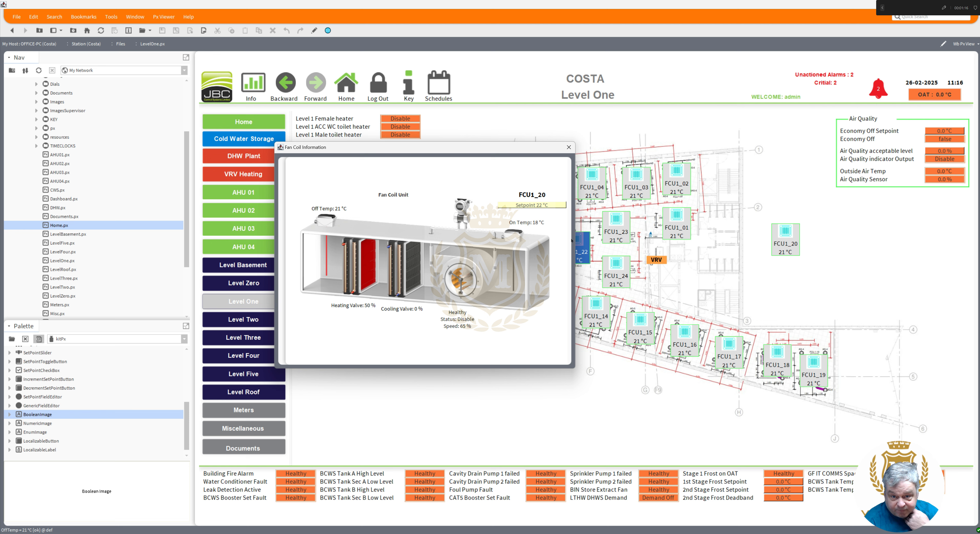
click(569, 148)
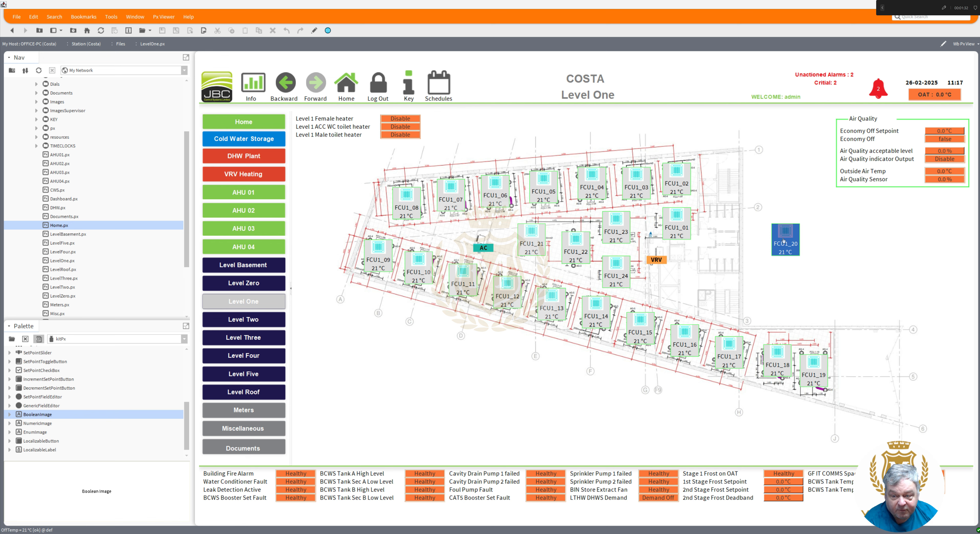
Open the FCU1_20 label's properties in edit mode and inspect its foreground status colours.
click(315, 30)
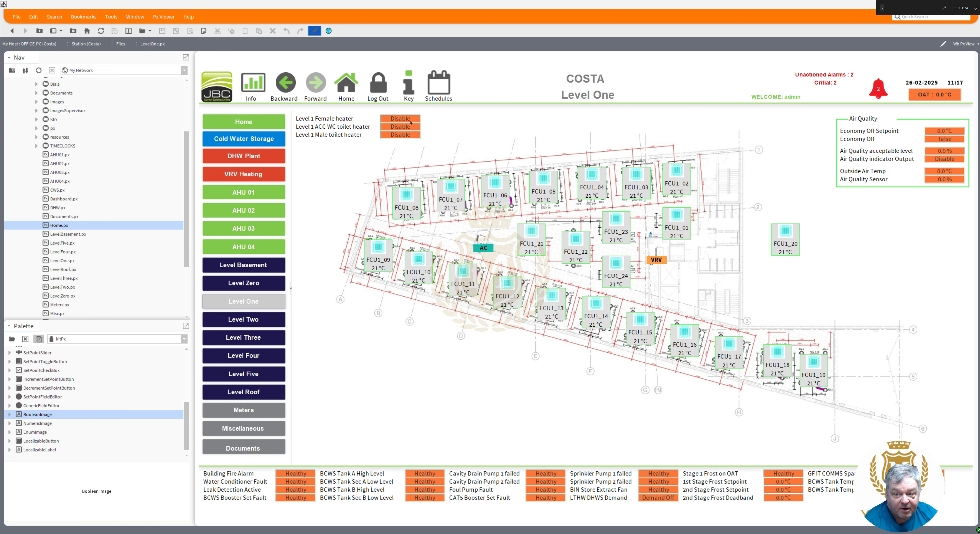
double_click(650, 255)
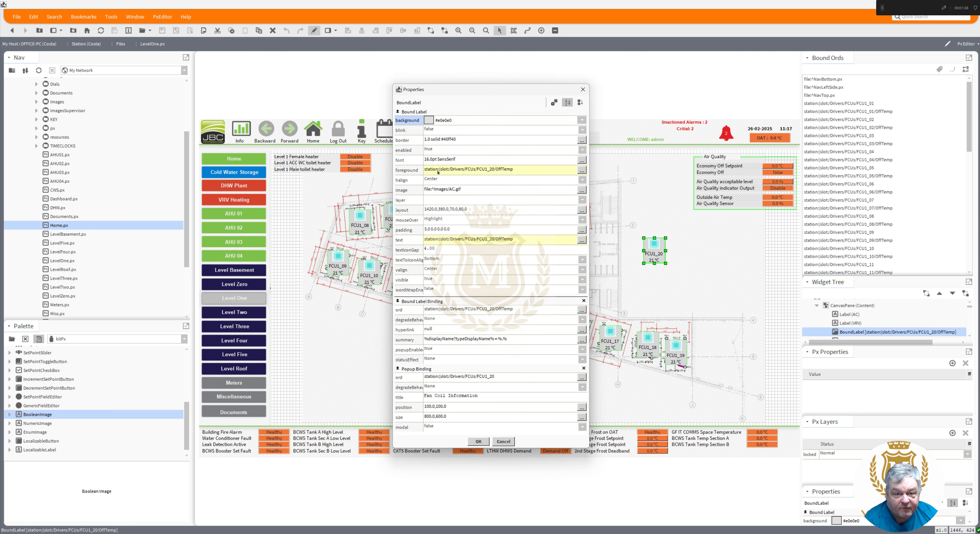
click(453, 171)
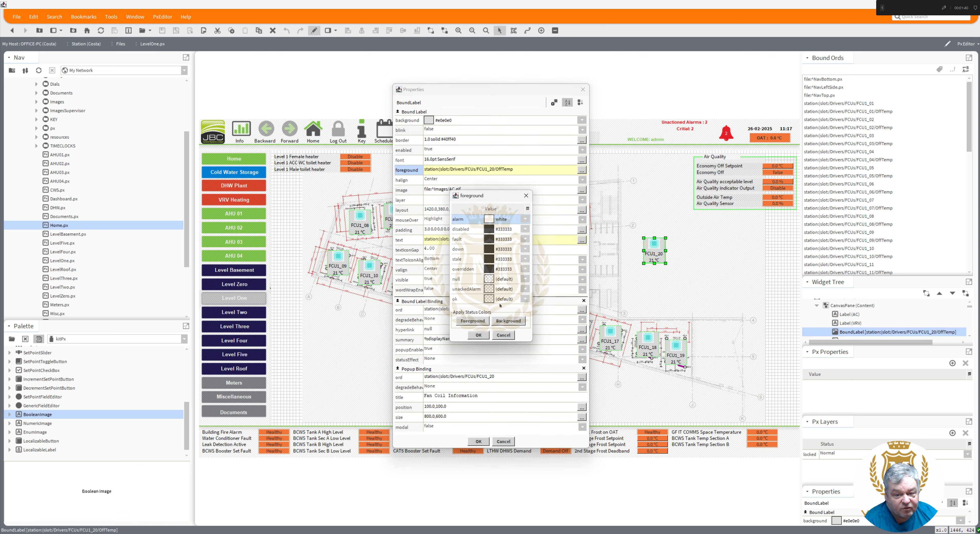
click(503, 335)
click(582, 171)
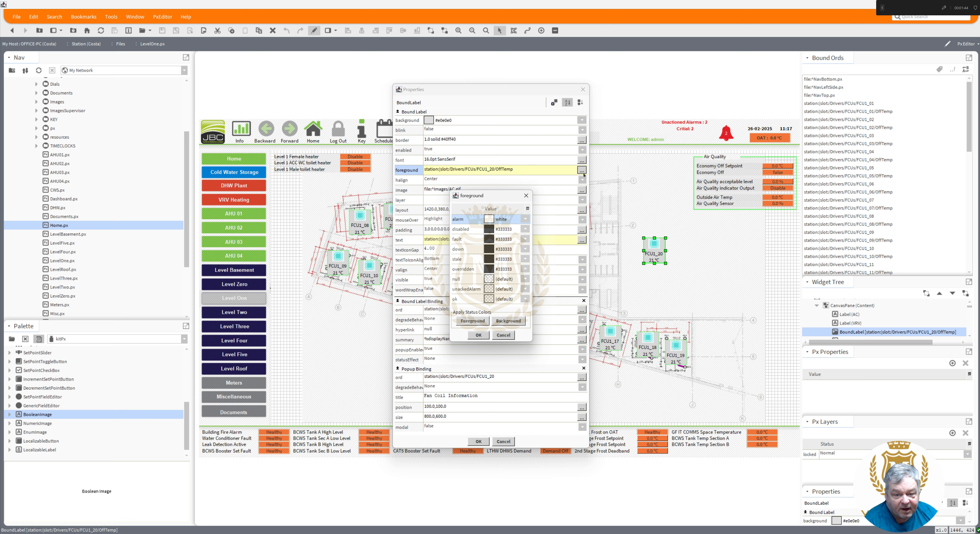
click(503, 335)
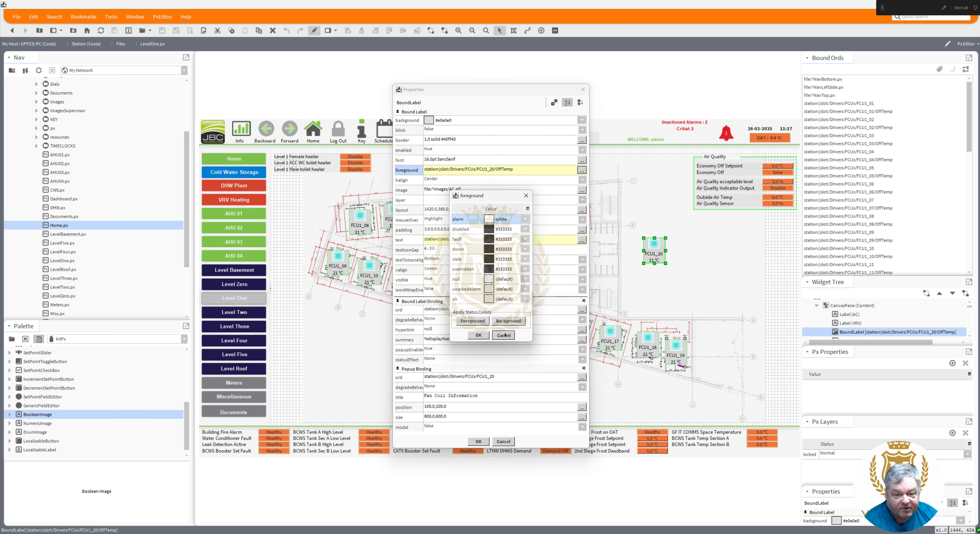
Remove the FCU1_20 label's foreground animation and recreate it with a Status To Simple converter using the foreground status colours.
right_click(471, 172)
click(479, 184)
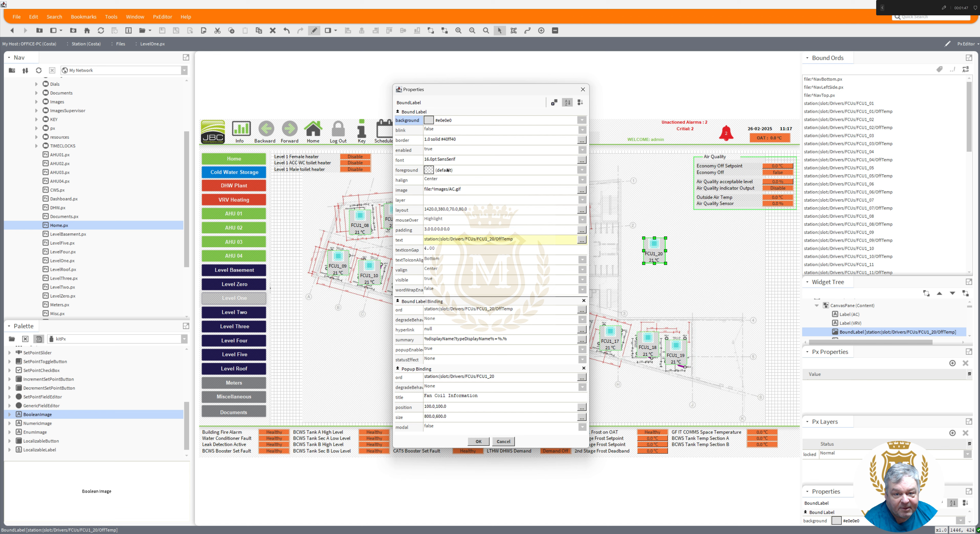
right_click(426, 170)
click(439, 172)
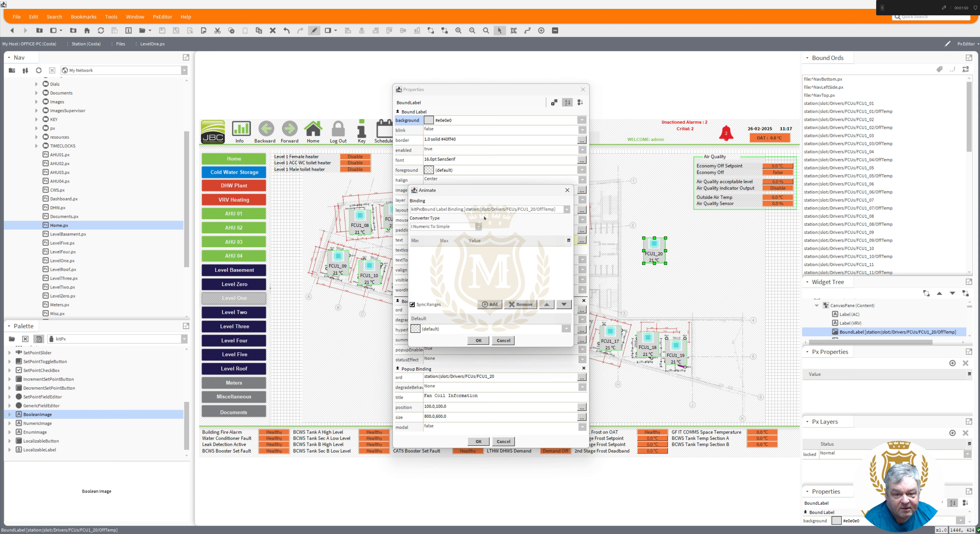
click(478, 227)
click(455, 244)
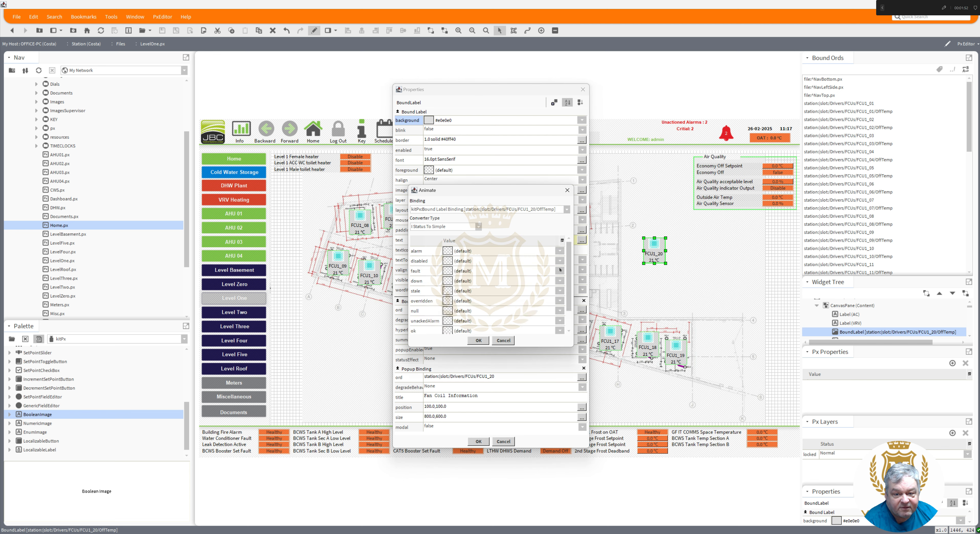
drag(569, 276, 562, 336)
click(471, 327)
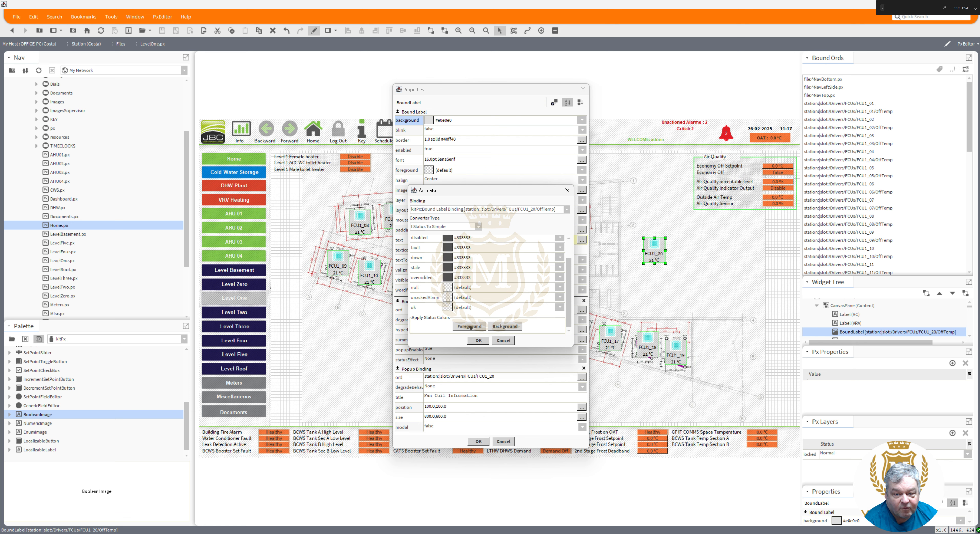
click(479, 340)
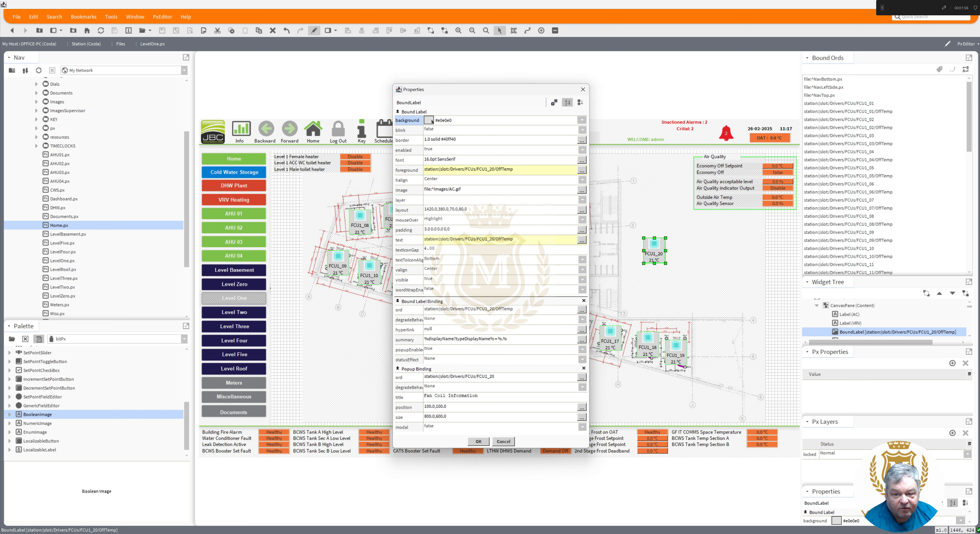
Examine the parent name and output value parts of the FCU1_20 label's text format, and accept the label's properties.
double_click(475, 238)
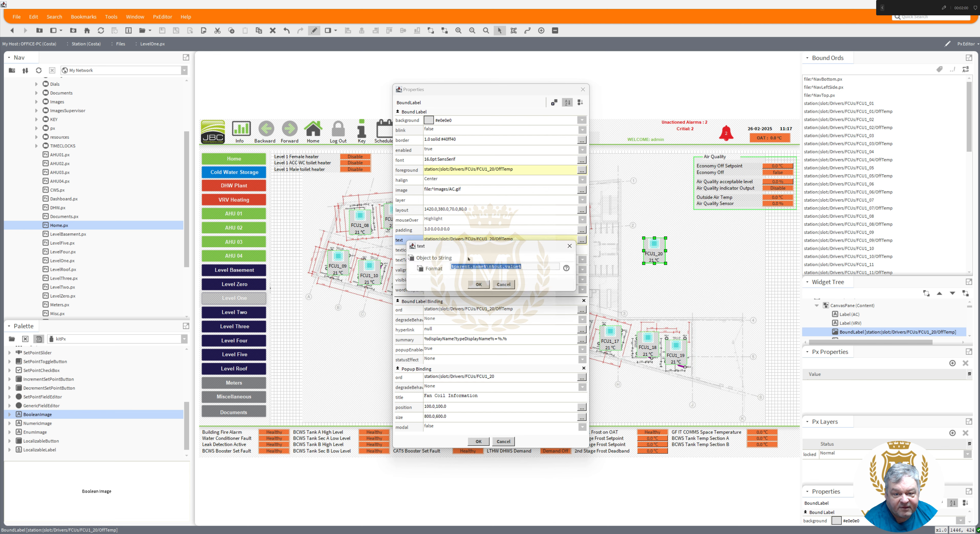
drag(452, 266, 488, 267)
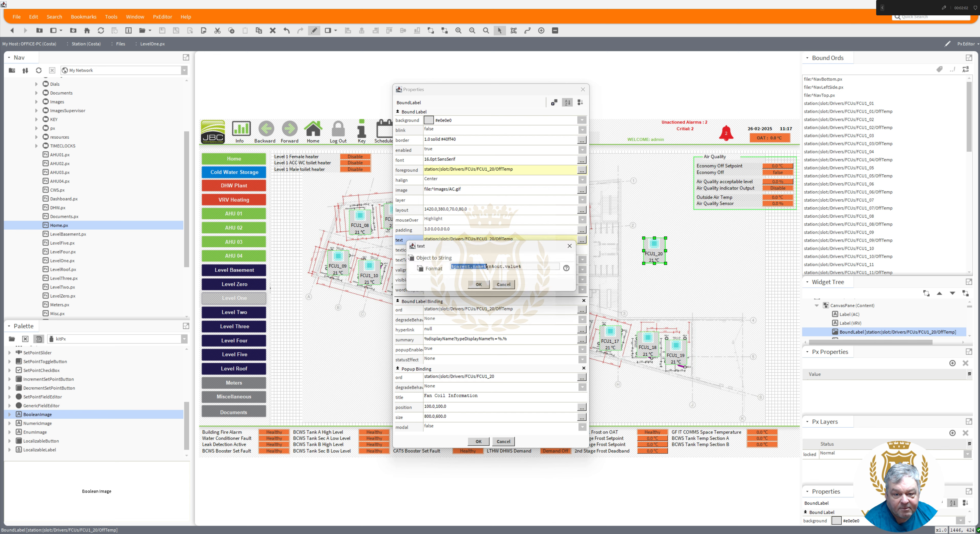
click(486, 267)
drag(486, 267, 492, 267)
drag(494, 267, 526, 268)
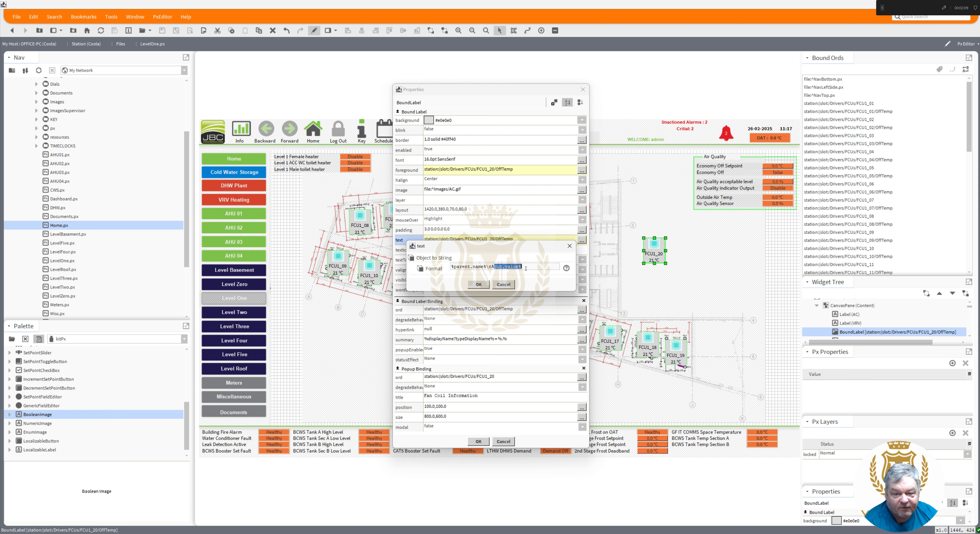
click(505, 285)
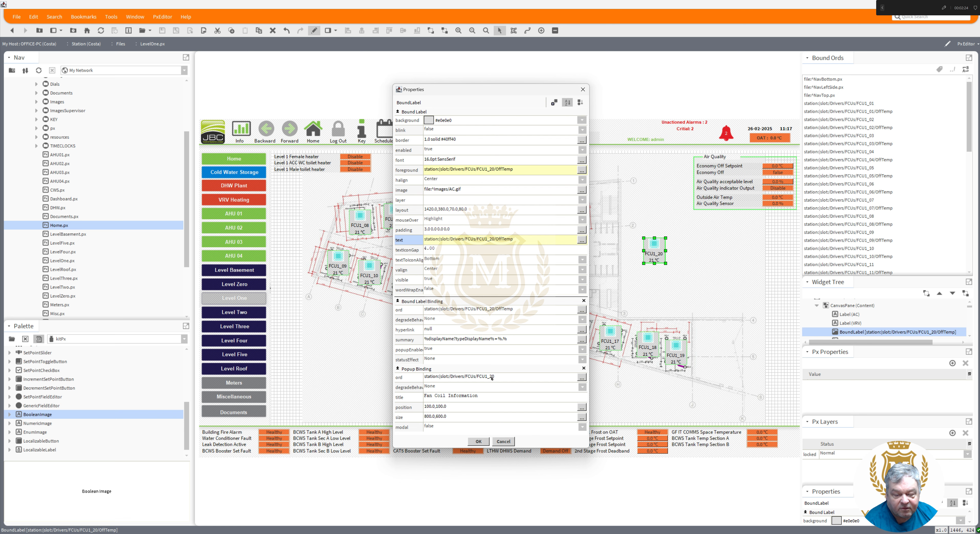
click(479, 441)
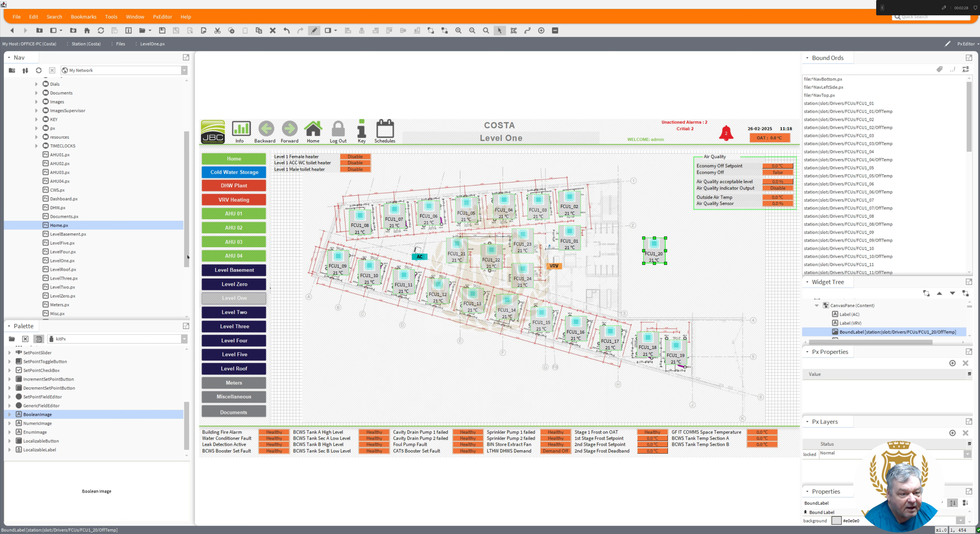
Examine the fan coil units in the station's Config > Drivers > FCUs folder and the points inside FCU1_01.
drag(188, 257, 201, 209)
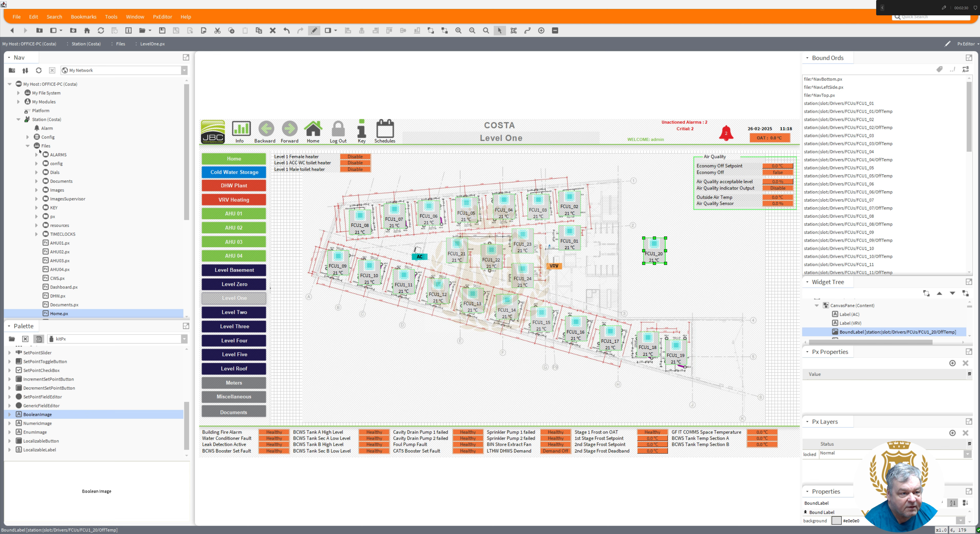
click(28, 136)
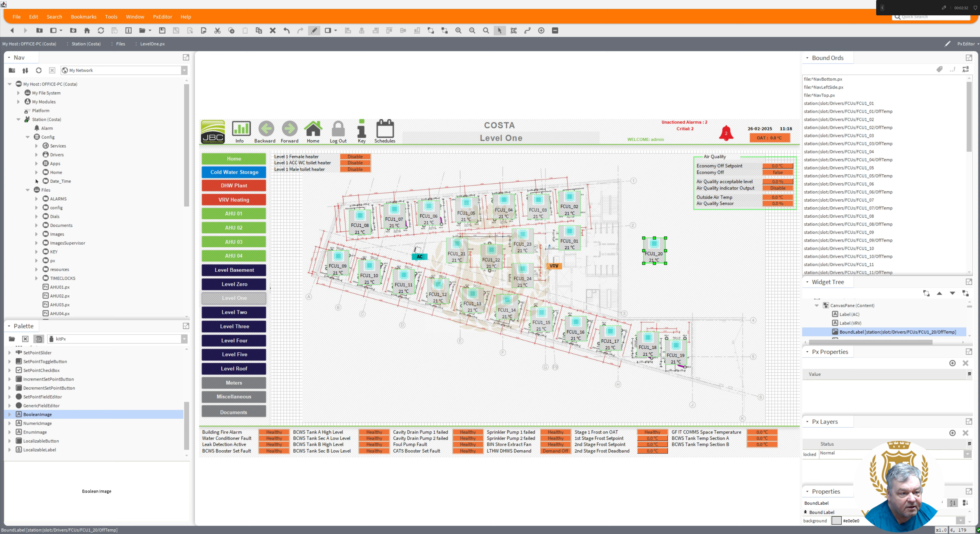
click(36, 155)
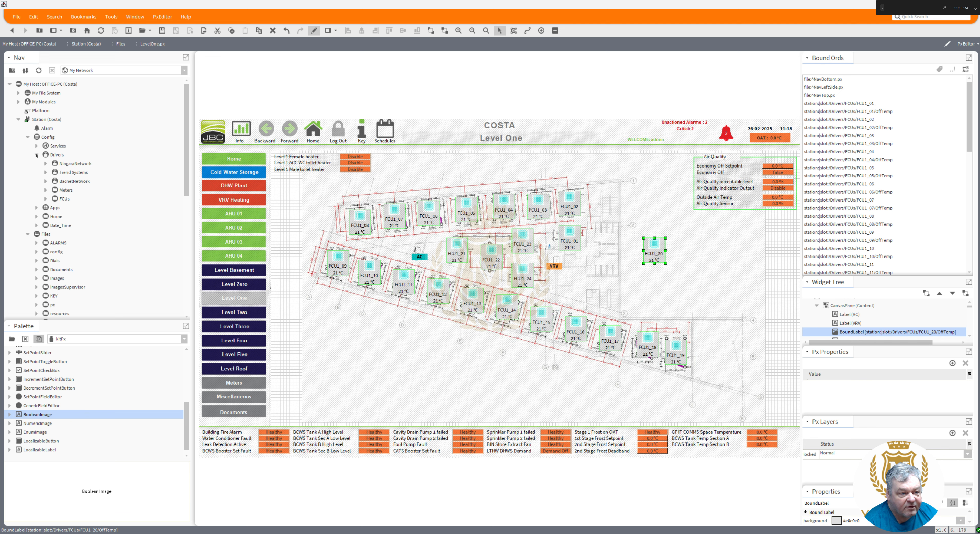
click(46, 199)
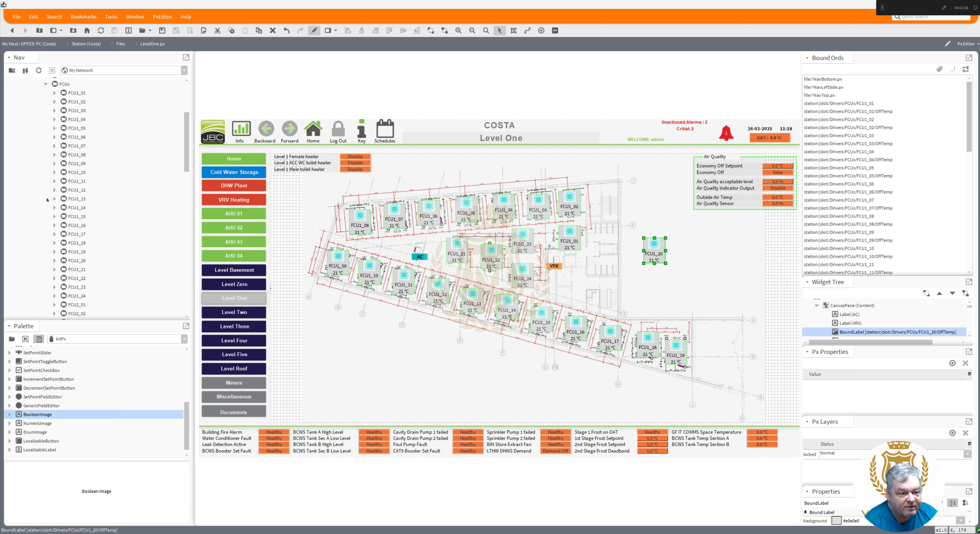
click(54, 93)
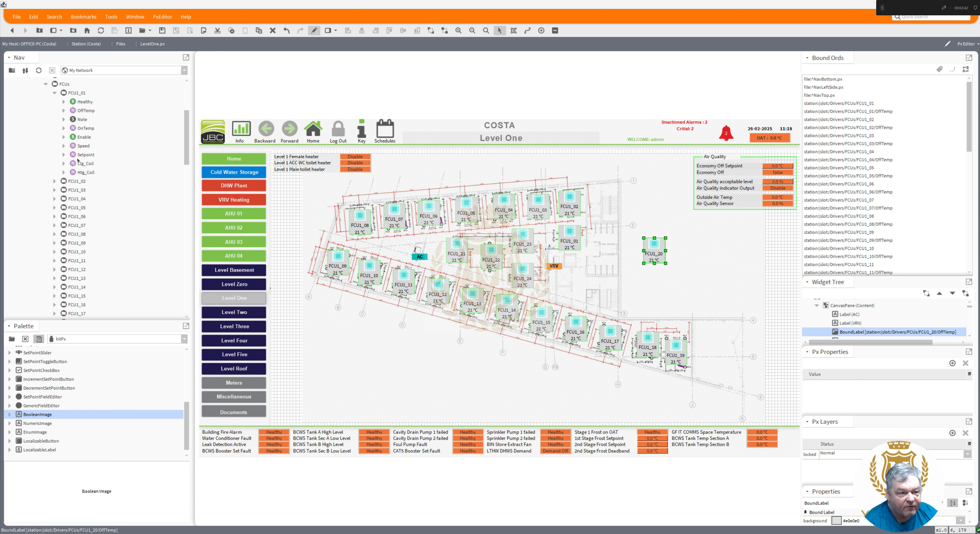
click(54, 93)
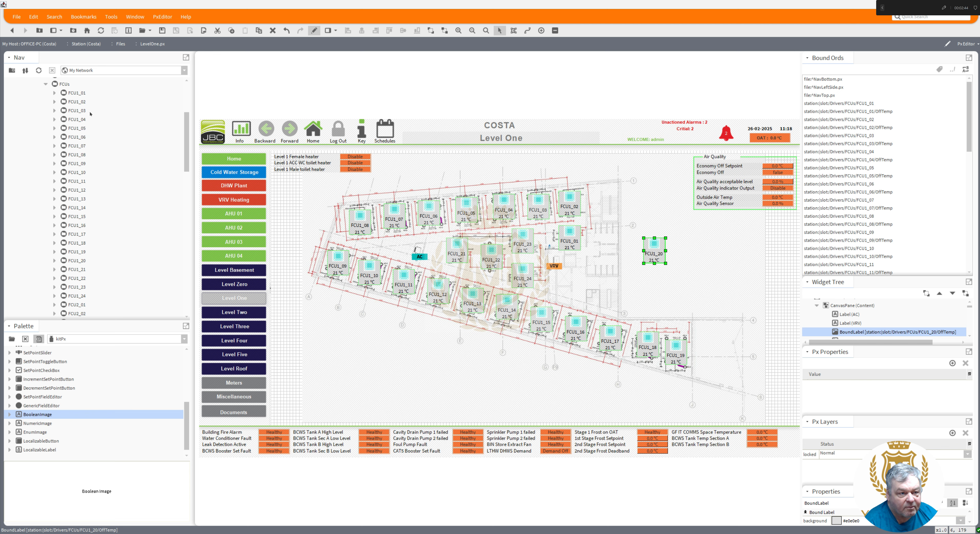
drag(187, 153, 192, 119)
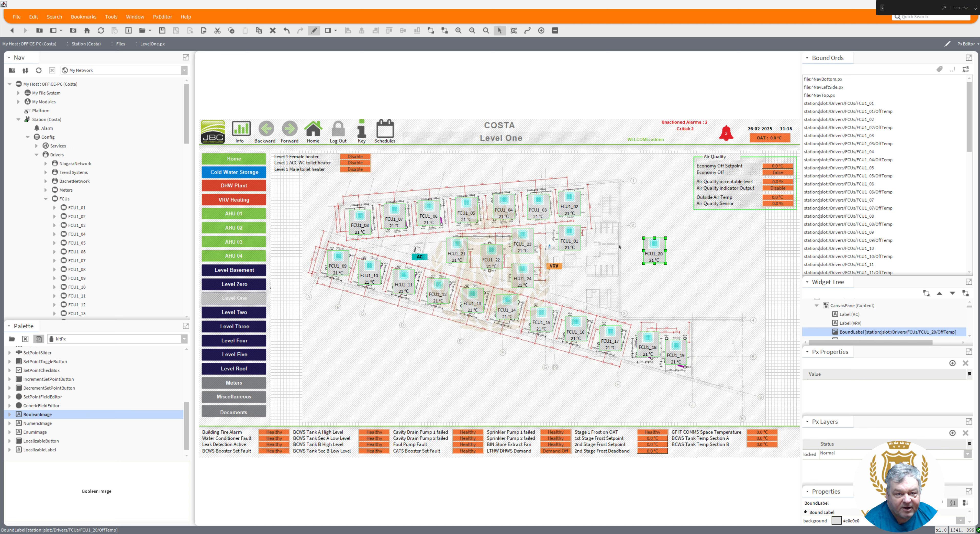
Return the Level One page to view mode and check the Fan Coil Information popup for FCU1_01.
click(315, 30)
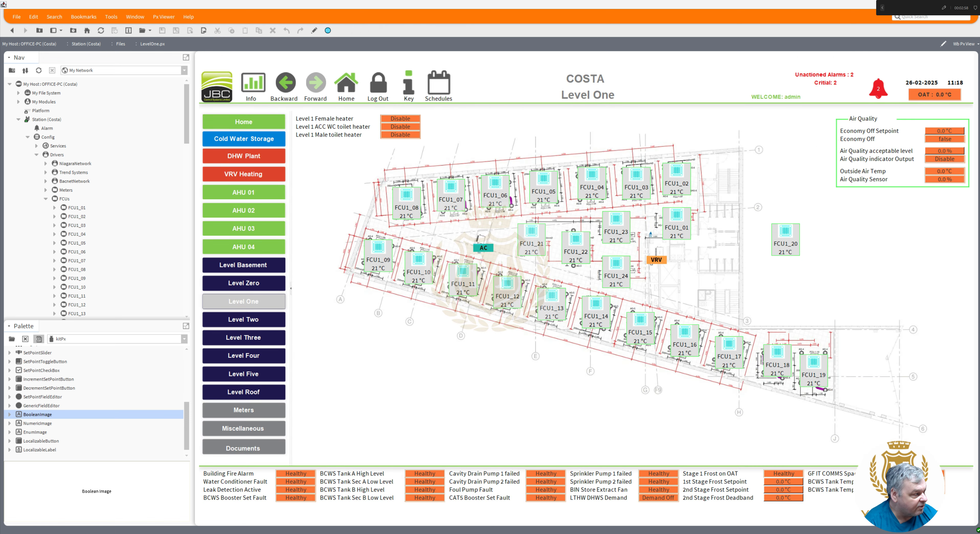
drag(0, 153, 366, 94)
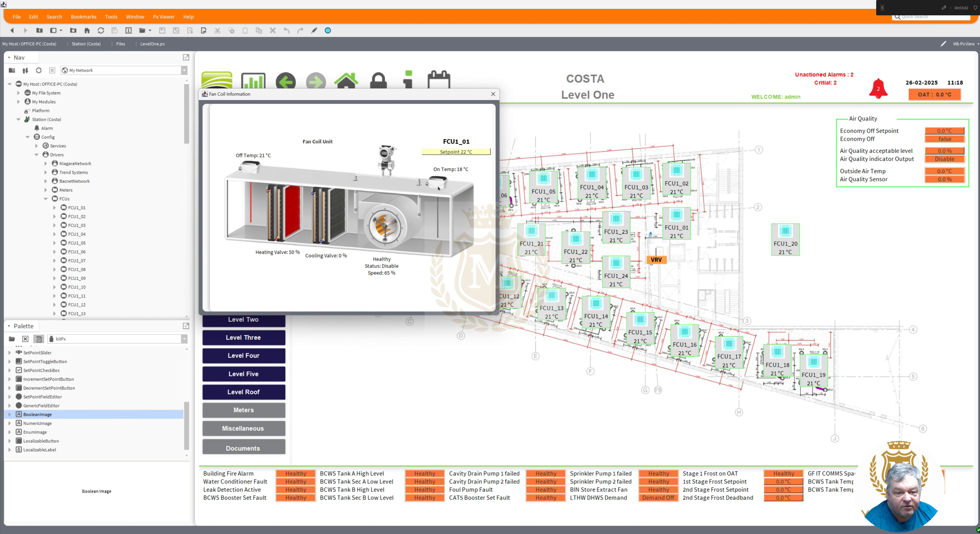
click(493, 94)
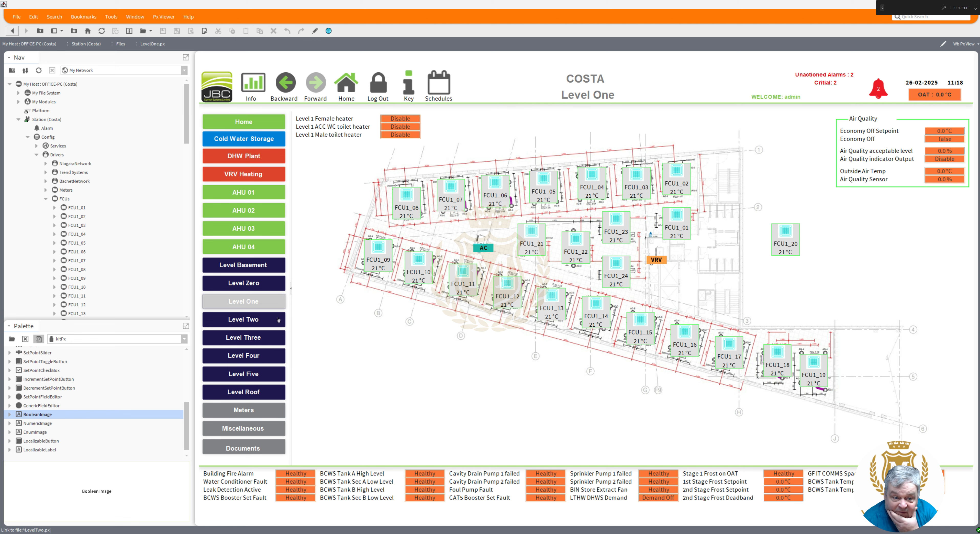
Examine the floor pages from Level Two to Level Roof, and compare Level Two's fan coil labels with the Level Three plan.
click(264, 322)
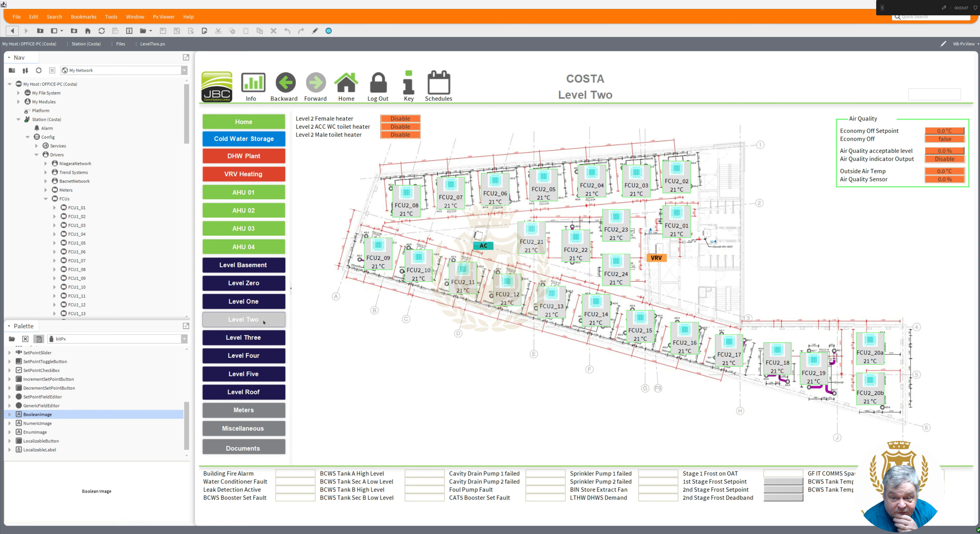
click(261, 341)
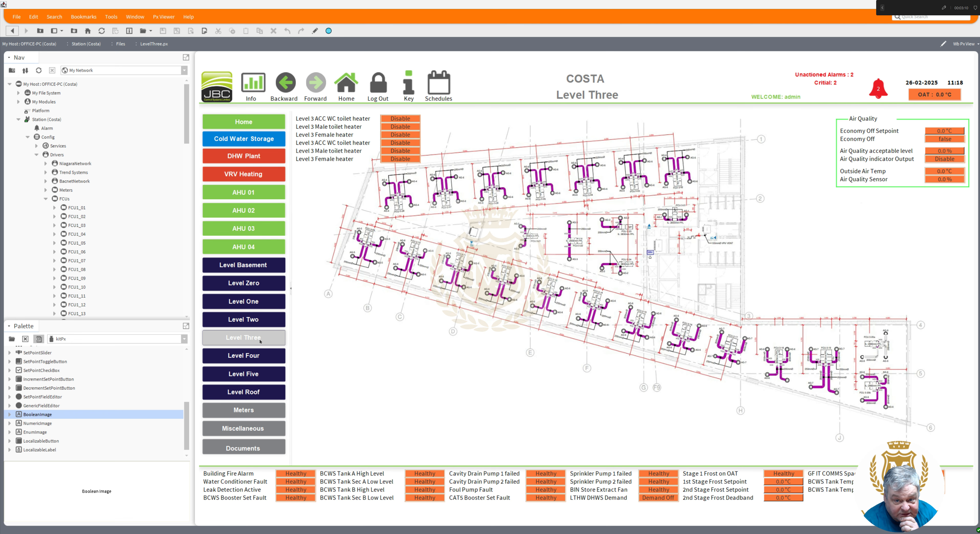
click(256, 356)
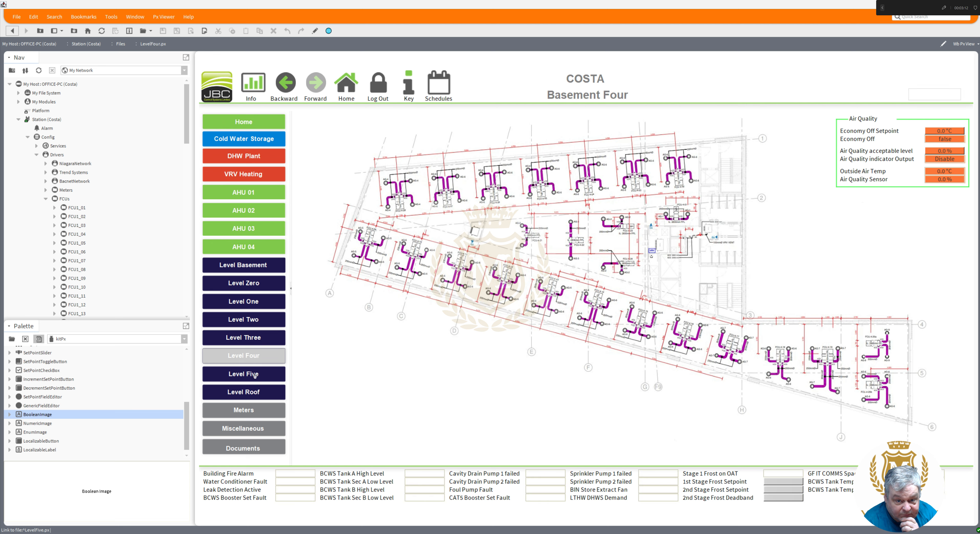
click(254, 375)
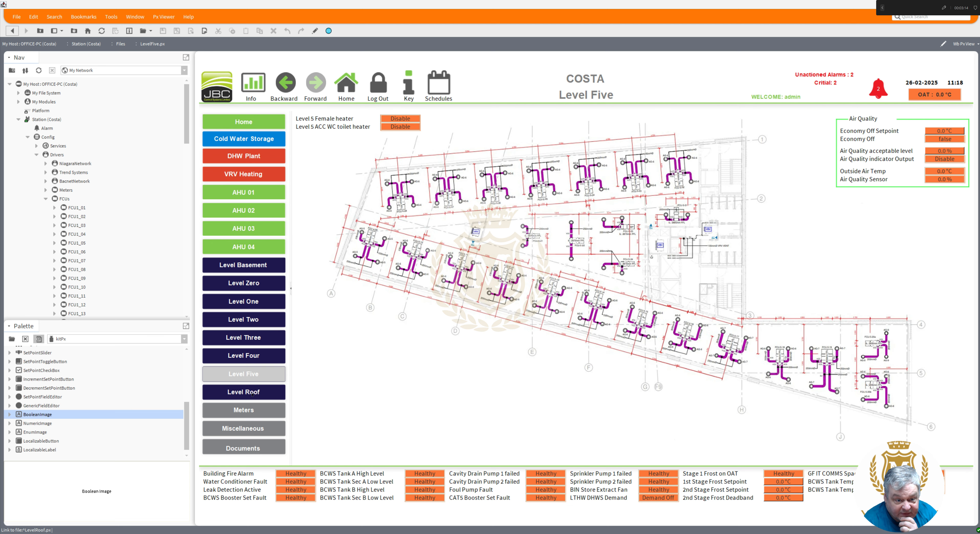
click(252, 394)
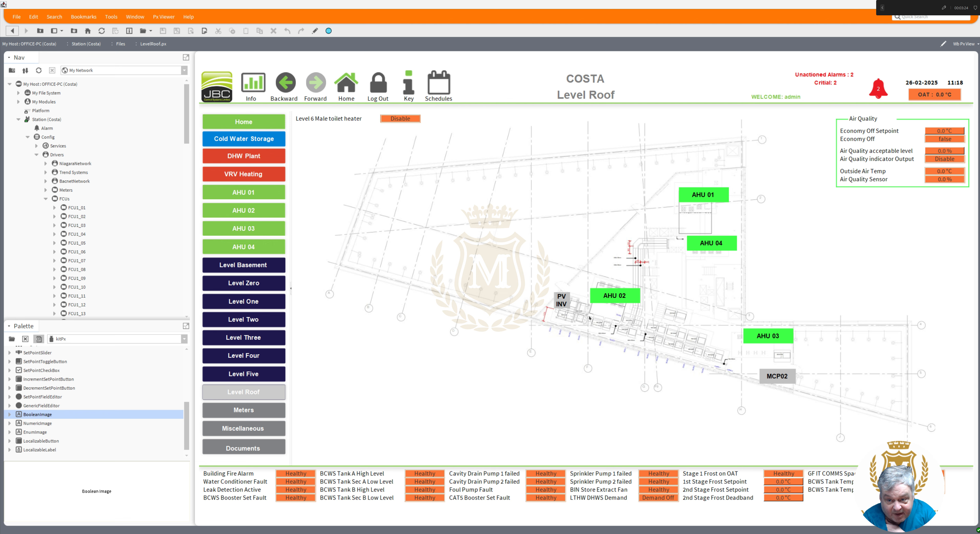
click(236, 319)
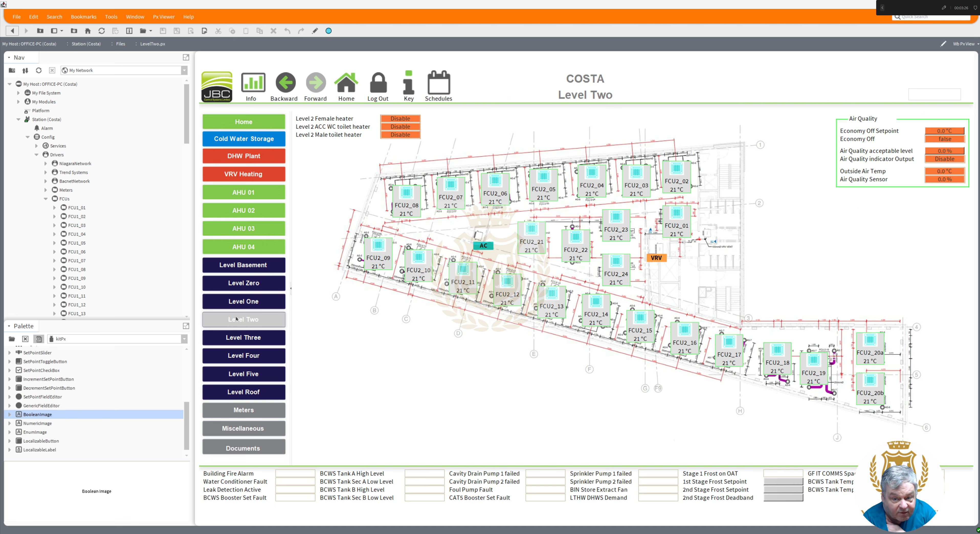
click(240, 339)
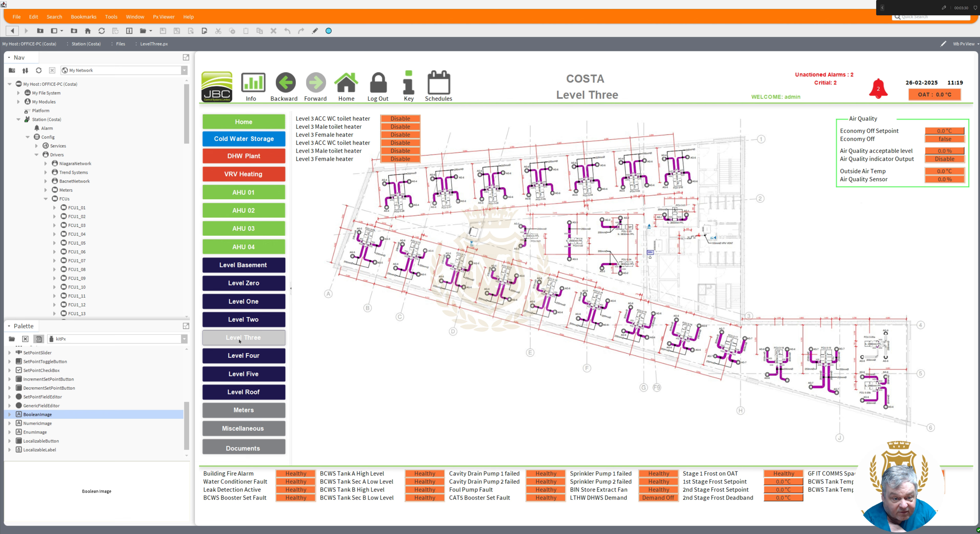
click(243, 323)
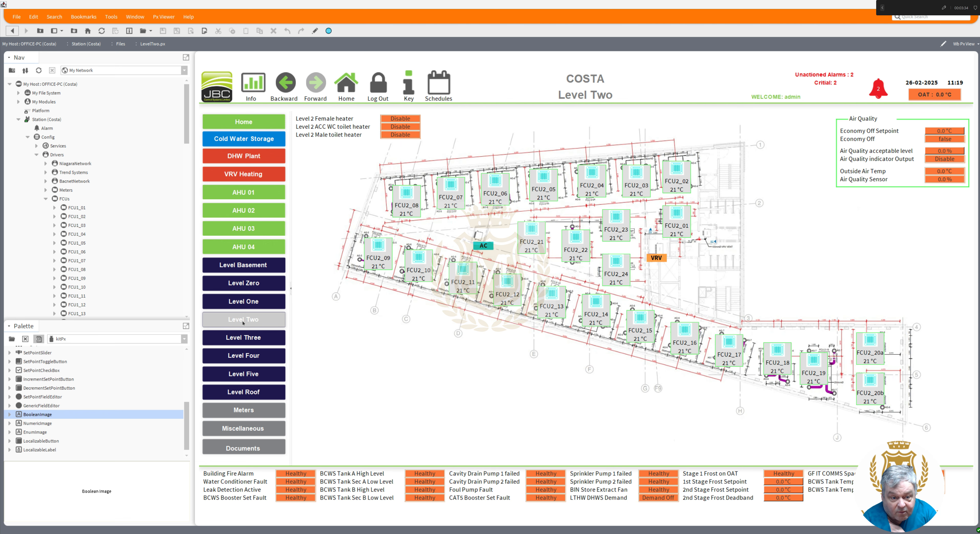
click(294, 341)
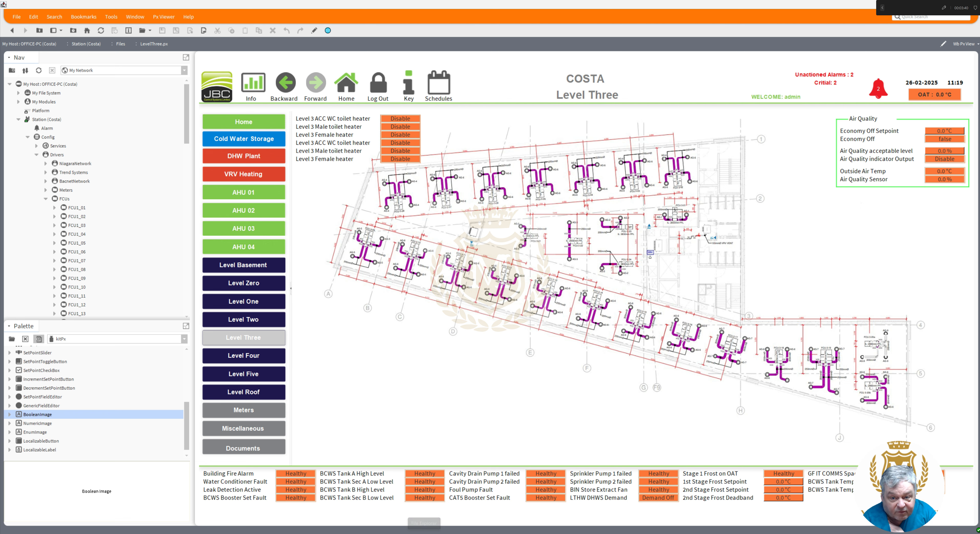
Open the Level Three drawing OPS-STO-XX-03-DR-M-55-005_C03.pdf and examine the fan coil unit numbers and locations up to FCU-3-20a and FCU-3-20b at 100% zoom.
click(424, 532)
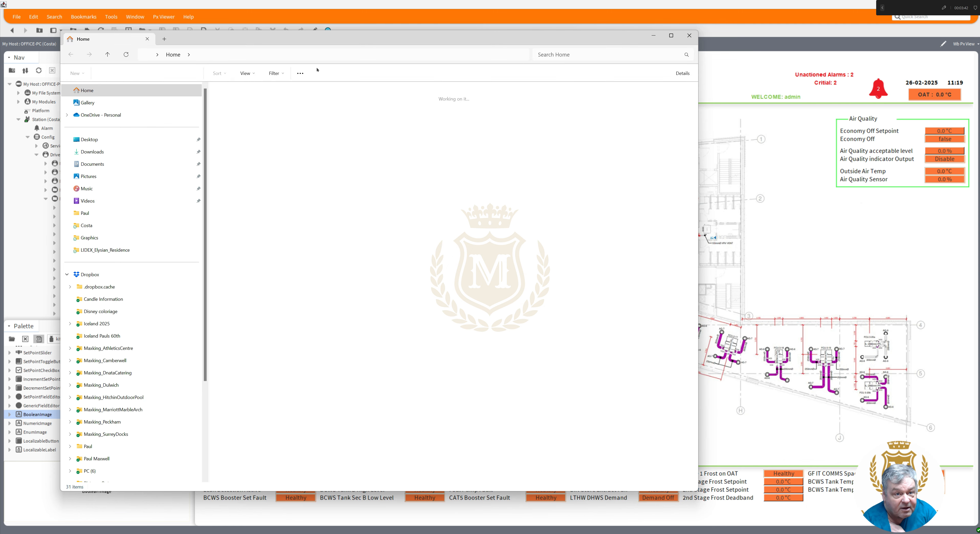
drag(327, 41, 0, 0)
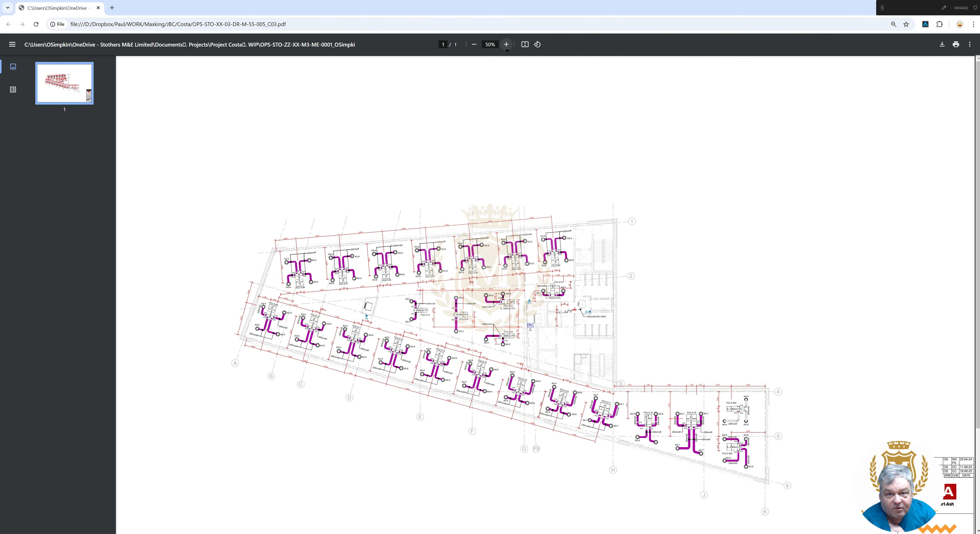
click(506, 44)
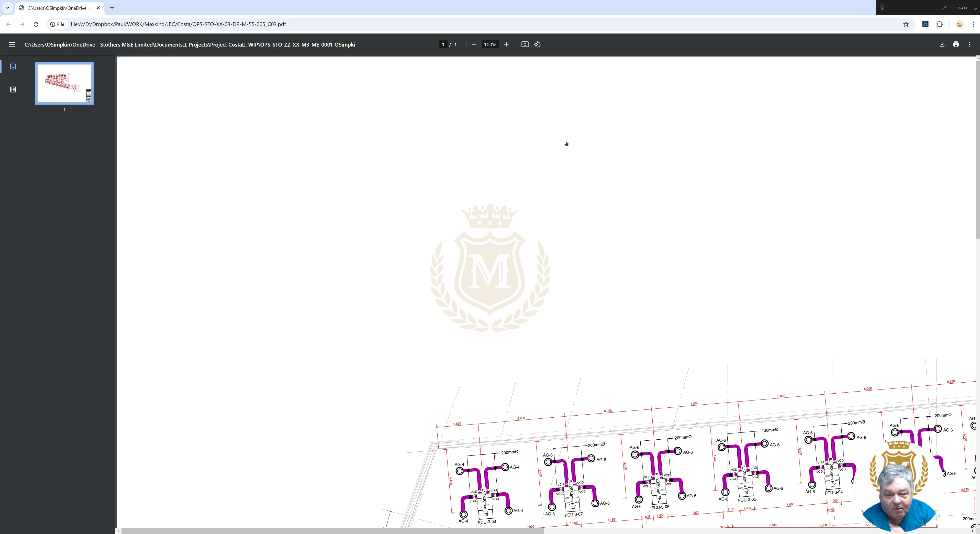
drag(977, 232, 977, 305)
scroll(620, 284, down, 2)
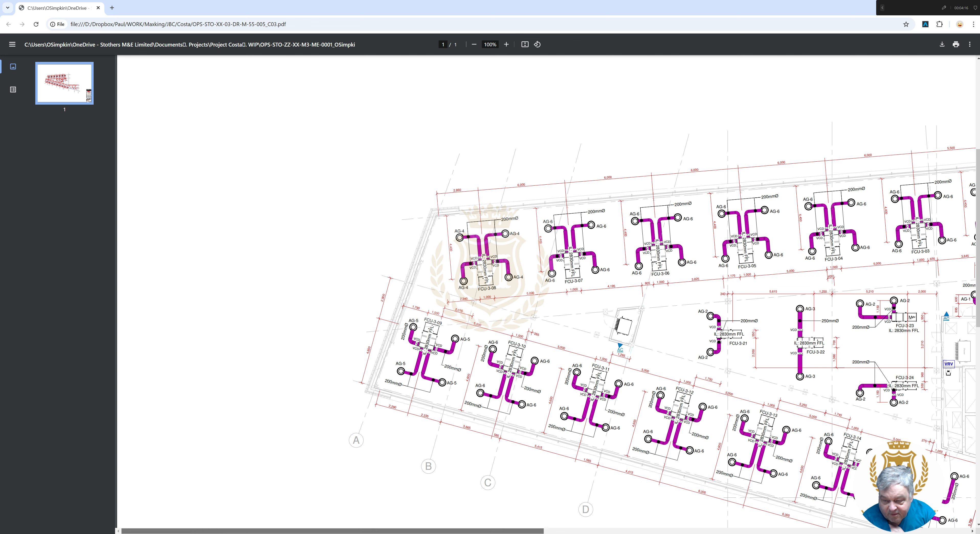
drag(540, 529, 719, 530)
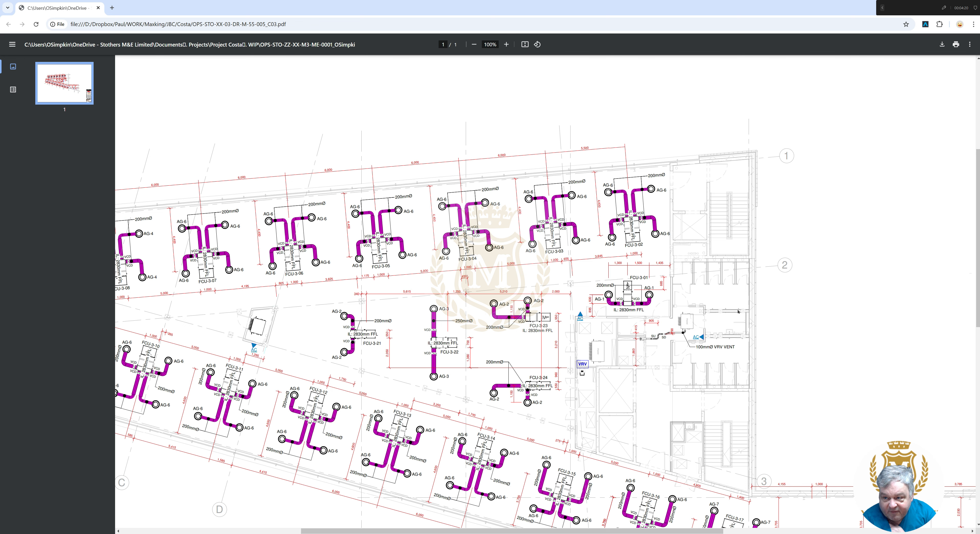
drag(977, 242, 978, 313)
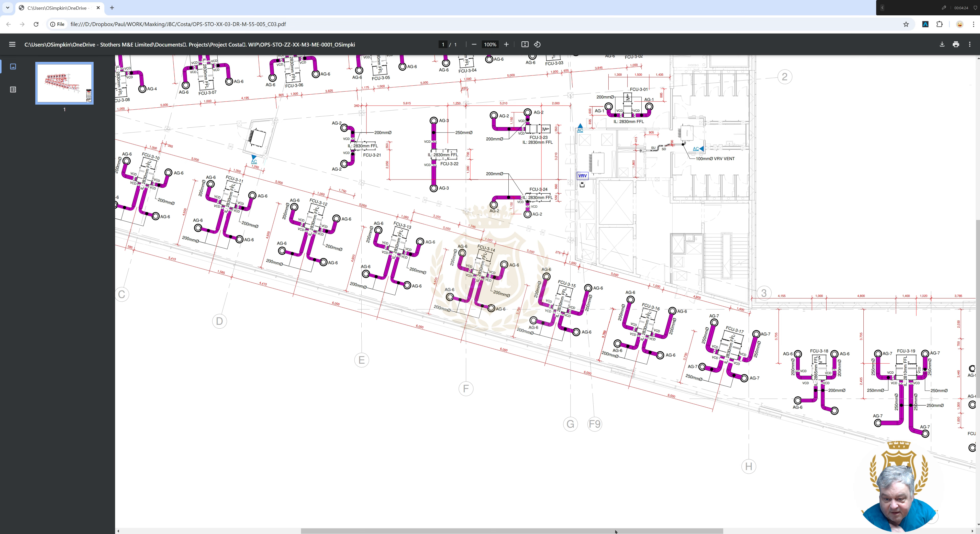
drag(615, 531, 726, 531)
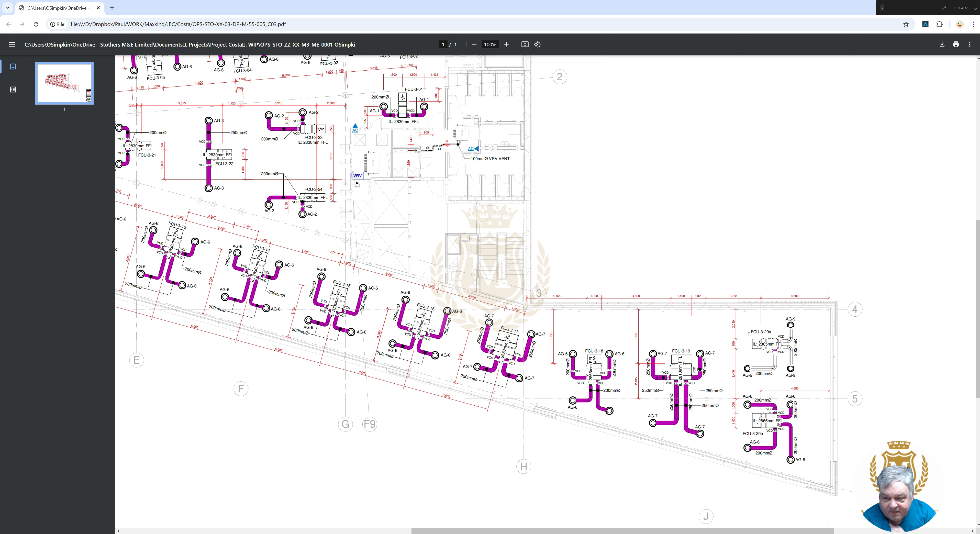
drag(764, 333, 771, 334)
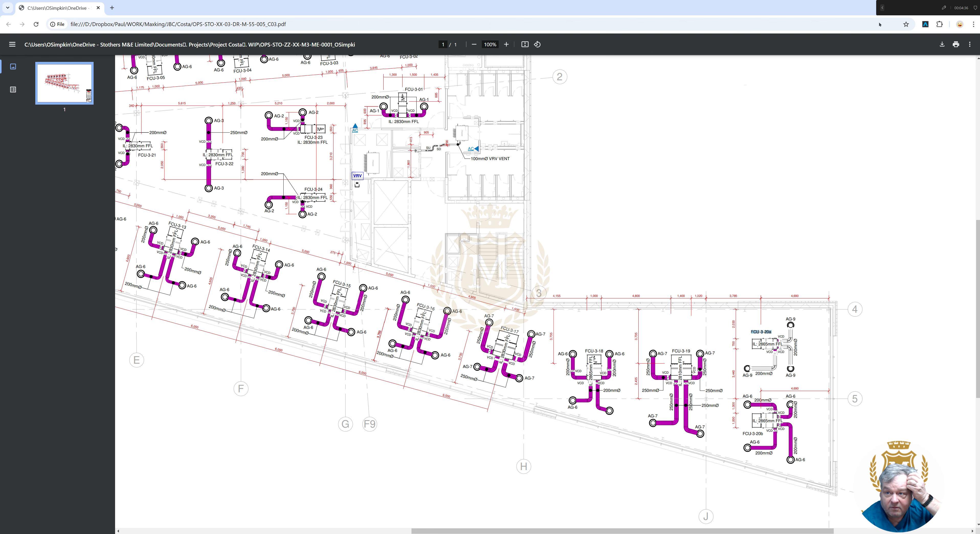
double_click(655, 14)
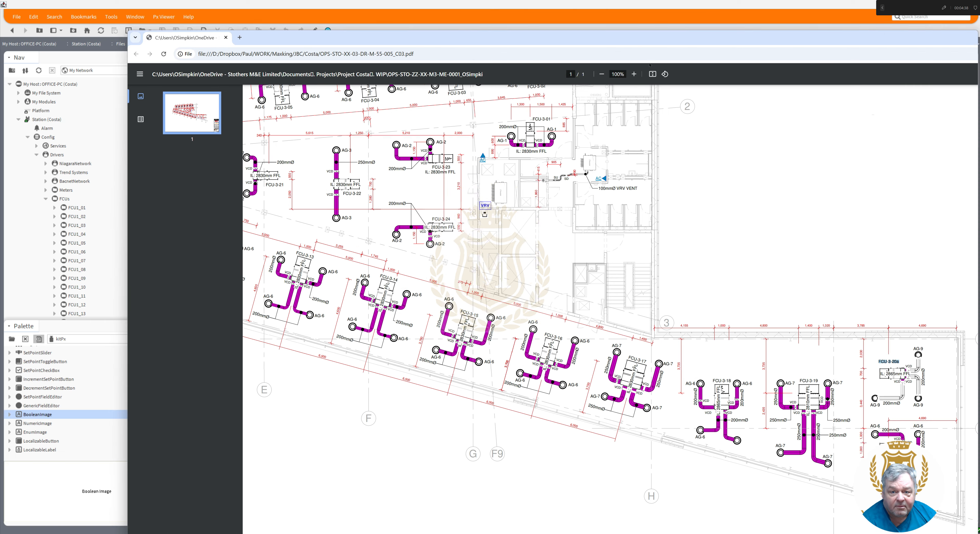
click(932, 64)
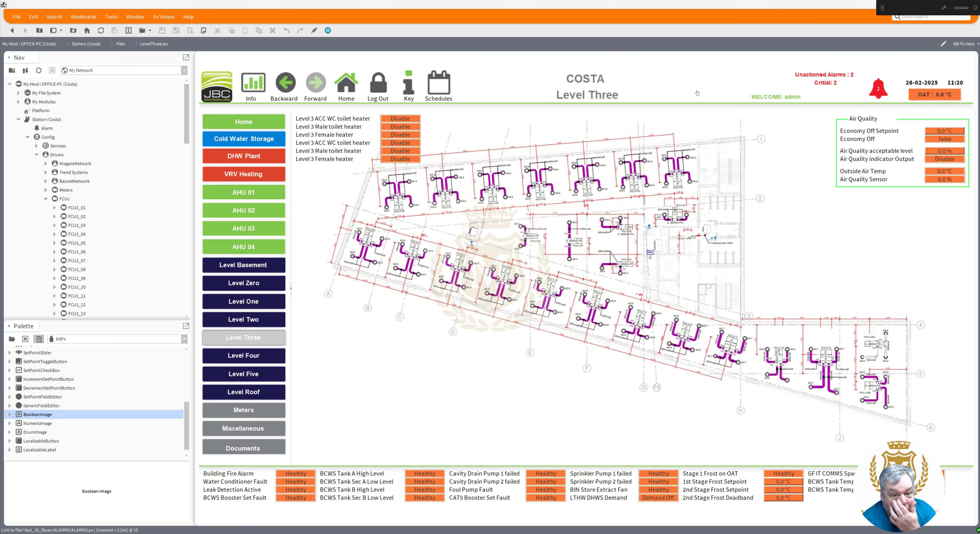
Copy all the fan coil labels and the AC and VRV labels from the Level Two page, and return it to view mode.
click(239, 320)
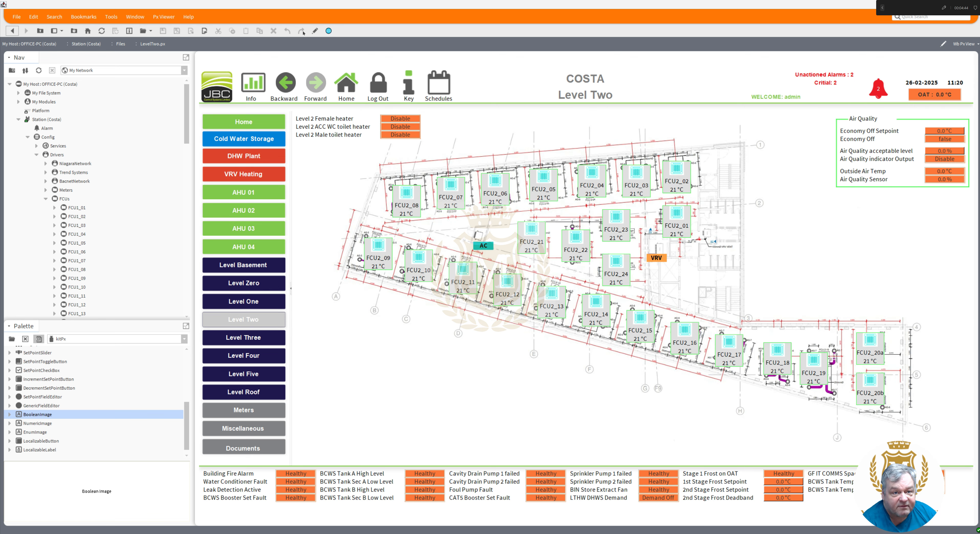
click(315, 30)
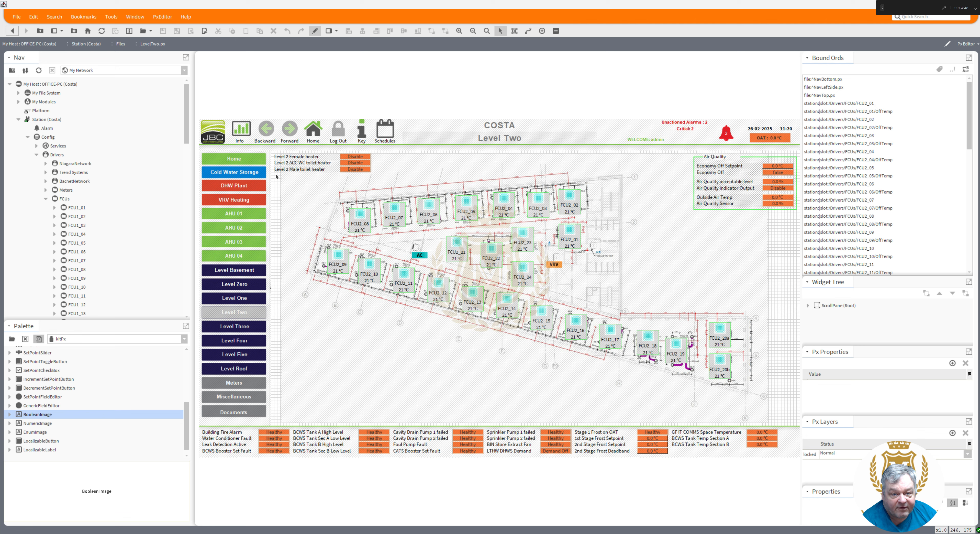
drag(276, 176, 746, 400)
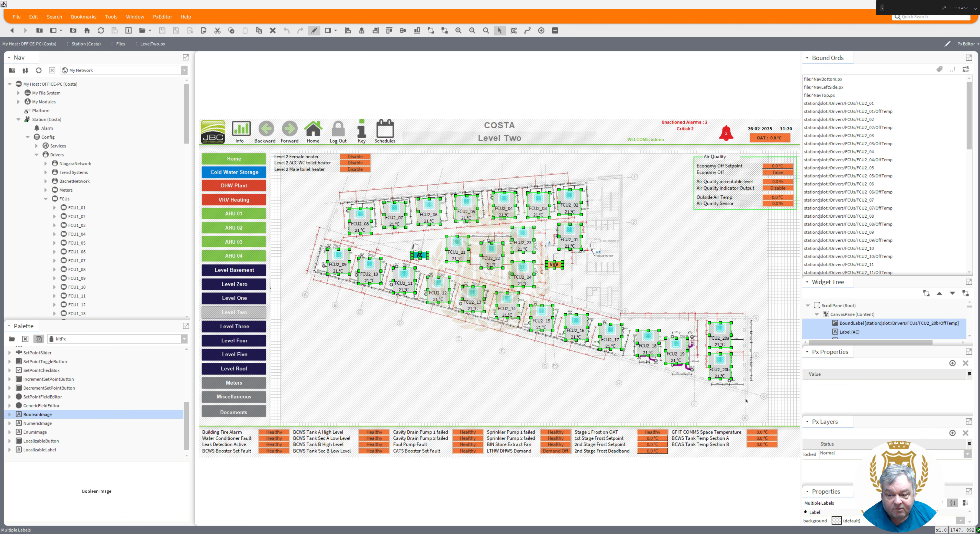
right_click(727, 372)
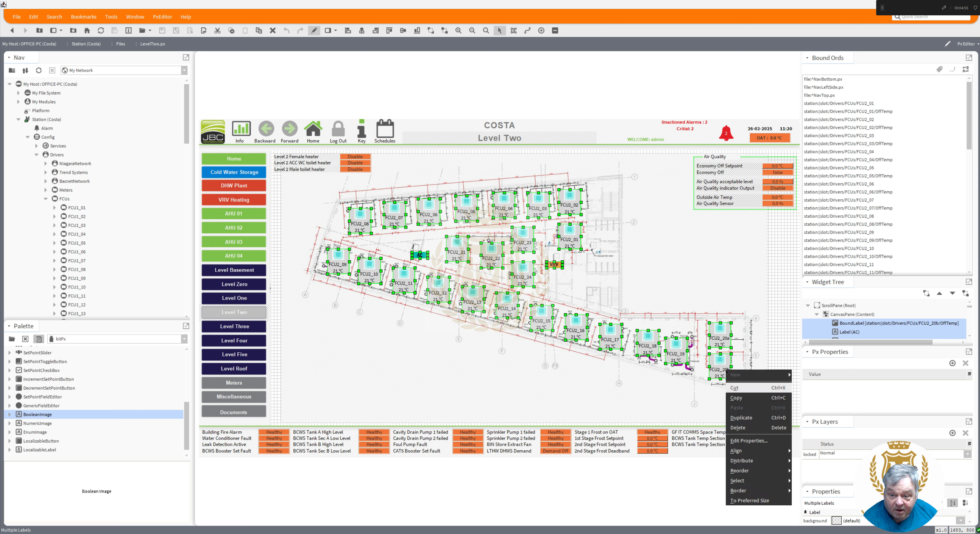
click(742, 399)
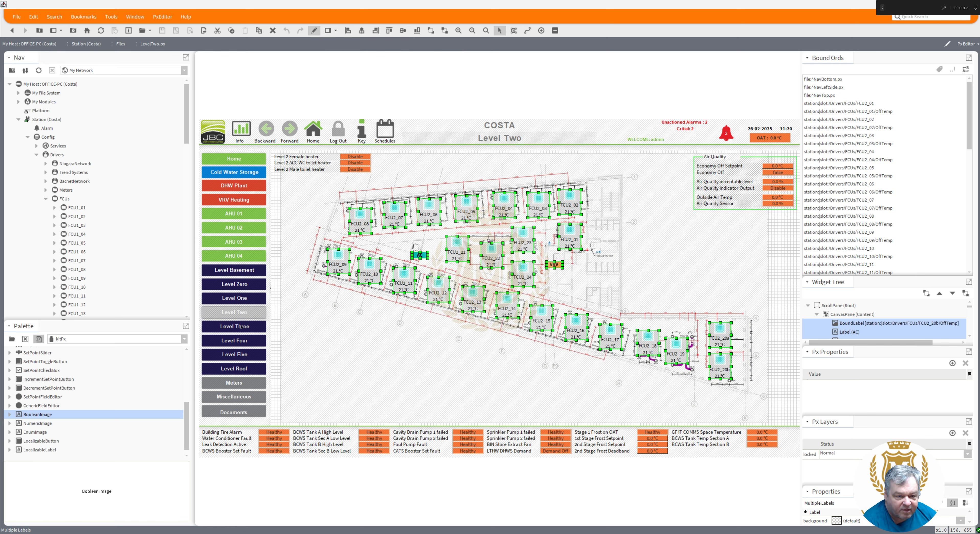
click(315, 31)
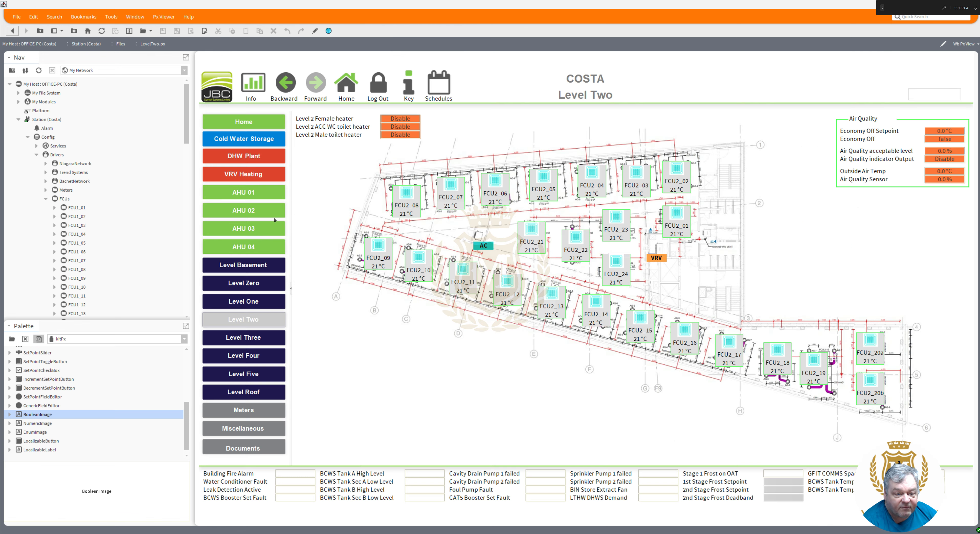
Paste the copied labels into the Level Three page in edit mode and align them with the fan coil units on the floor plan.
click(255, 339)
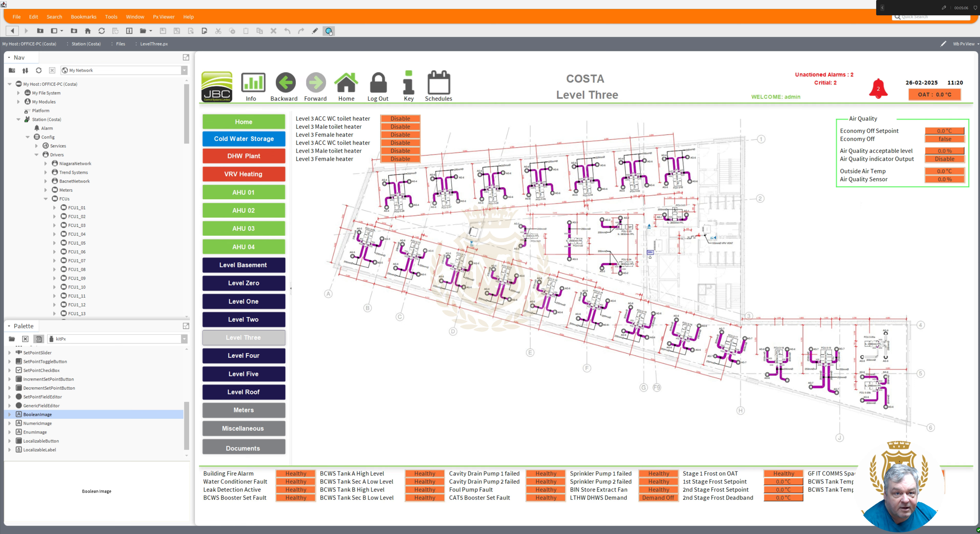
click(315, 30)
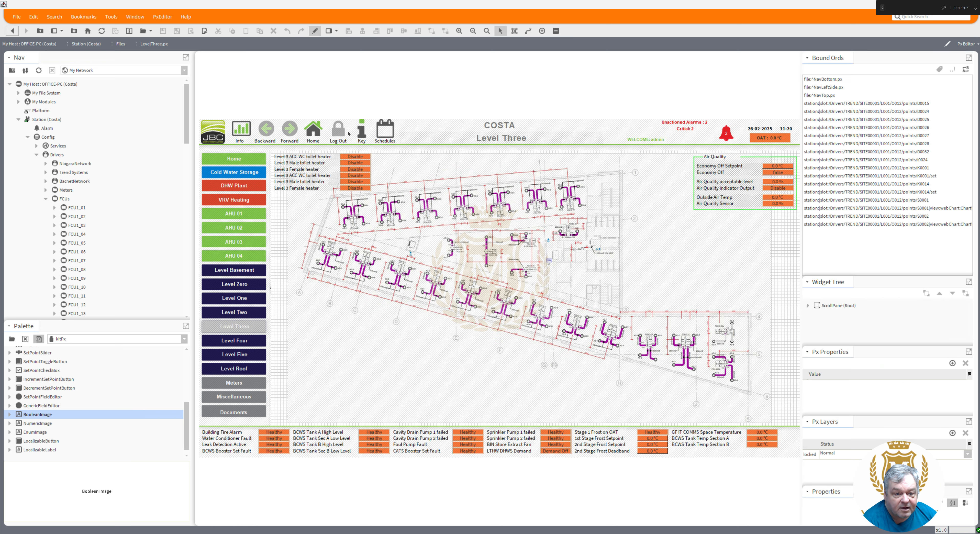
right_click(278, 299)
click(298, 338)
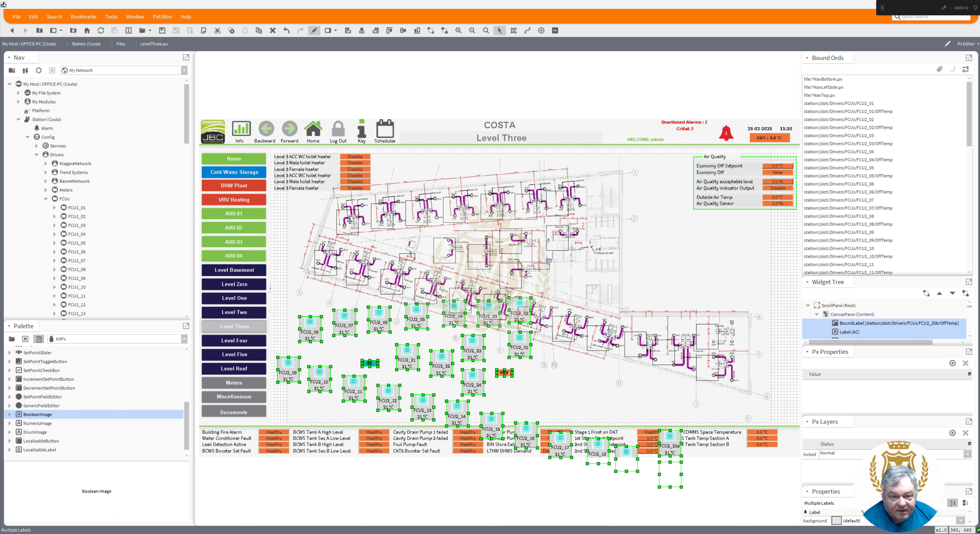
drag(310, 334, 356, 219)
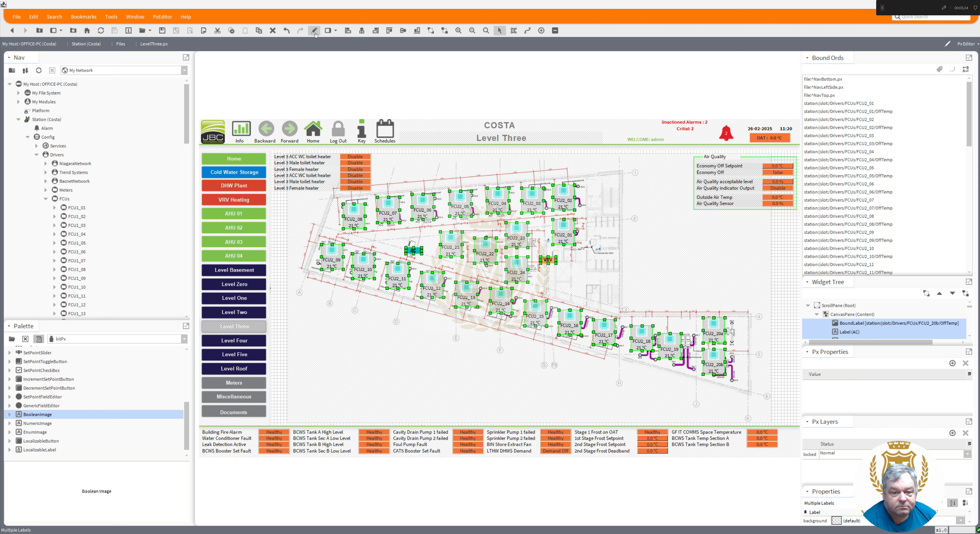
Copy the FCUs/FCU2 part of the bound label binding's ord in the pasted FCU2_08 label's properties.
click(353, 217)
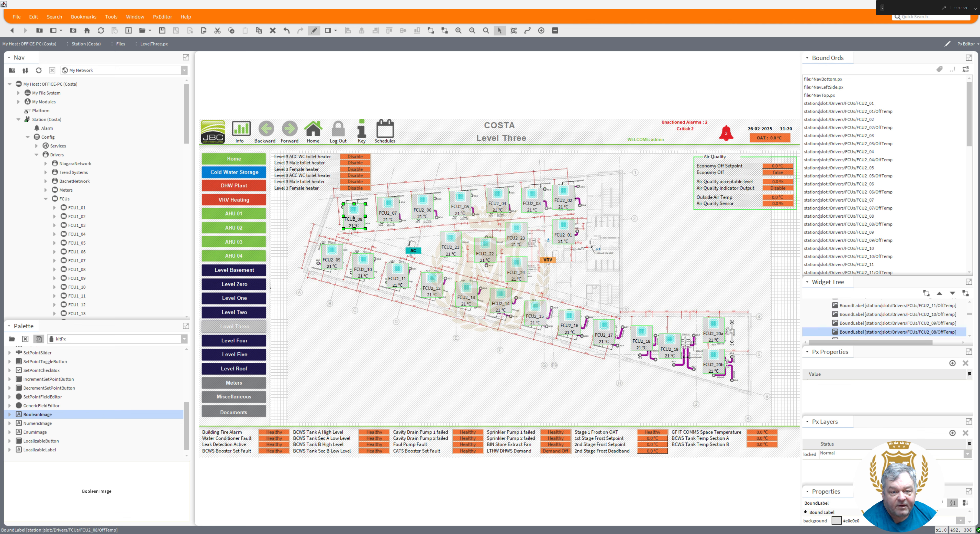
double_click(353, 217)
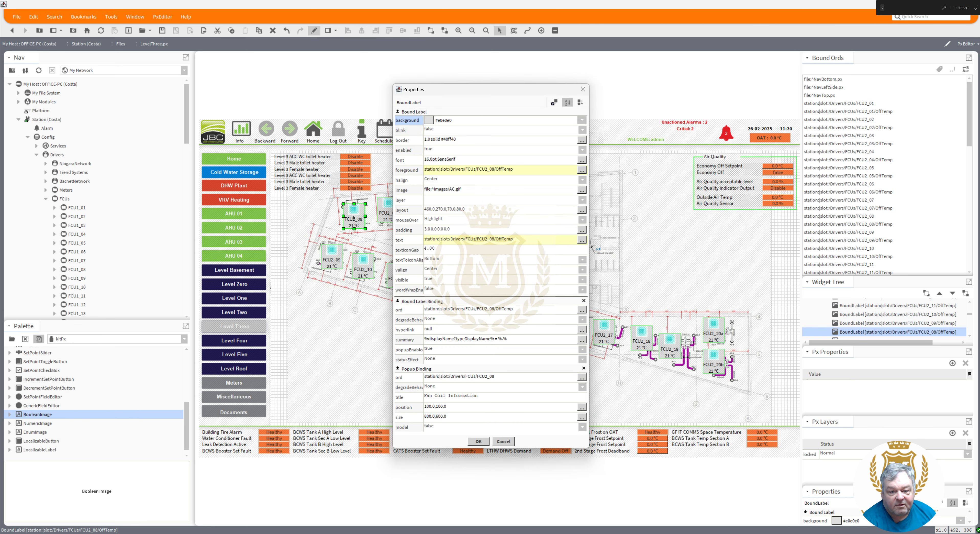
double_click(466, 310)
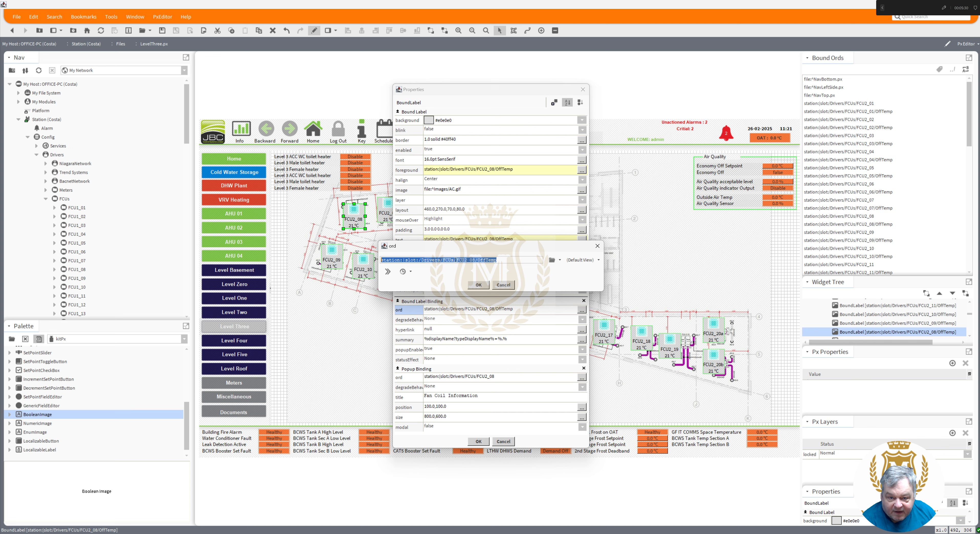
drag(456, 260, 470, 260)
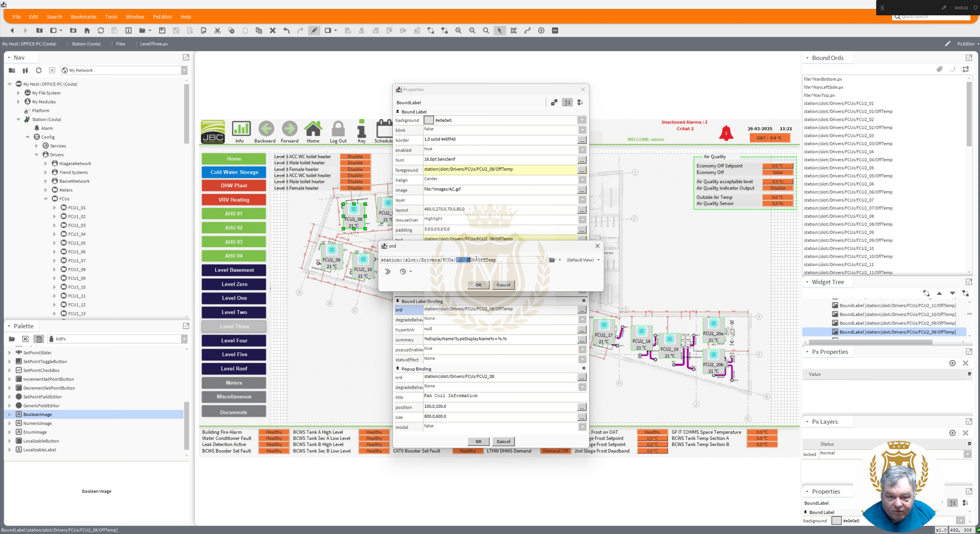
drag(443, 259, 468, 260)
key(ctrl+c)
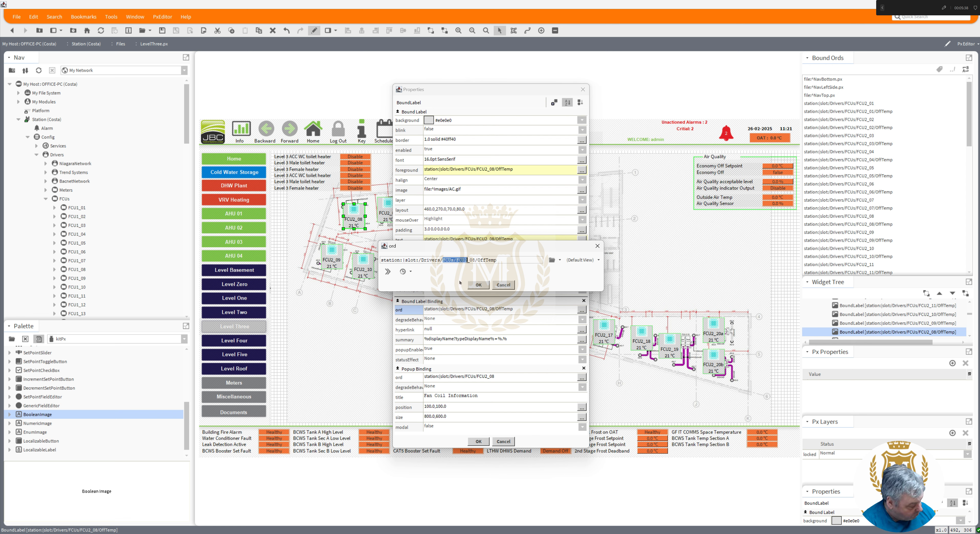
click(479, 285)
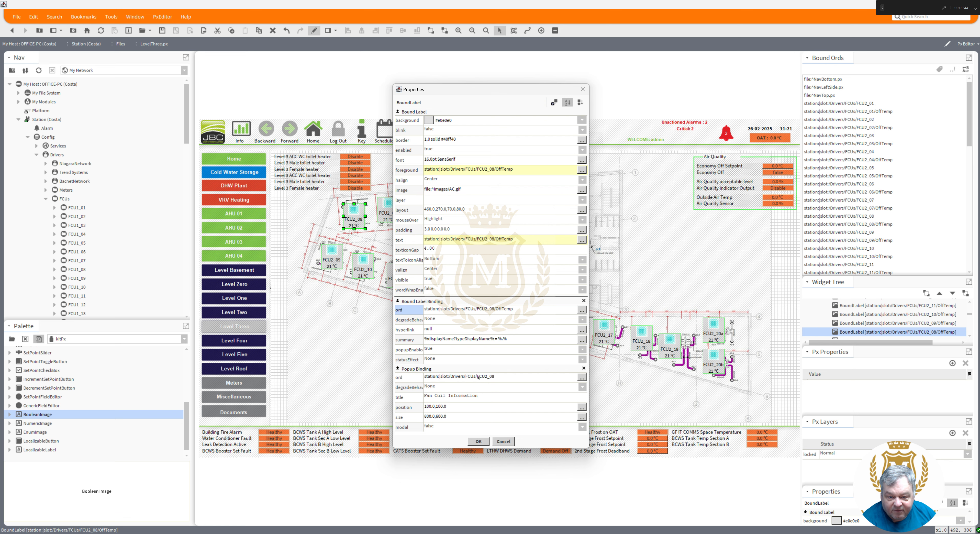
Close the label's properties, save the LevelThree.px changes and reopen the page in the AX Text File Editor.
click(478, 441)
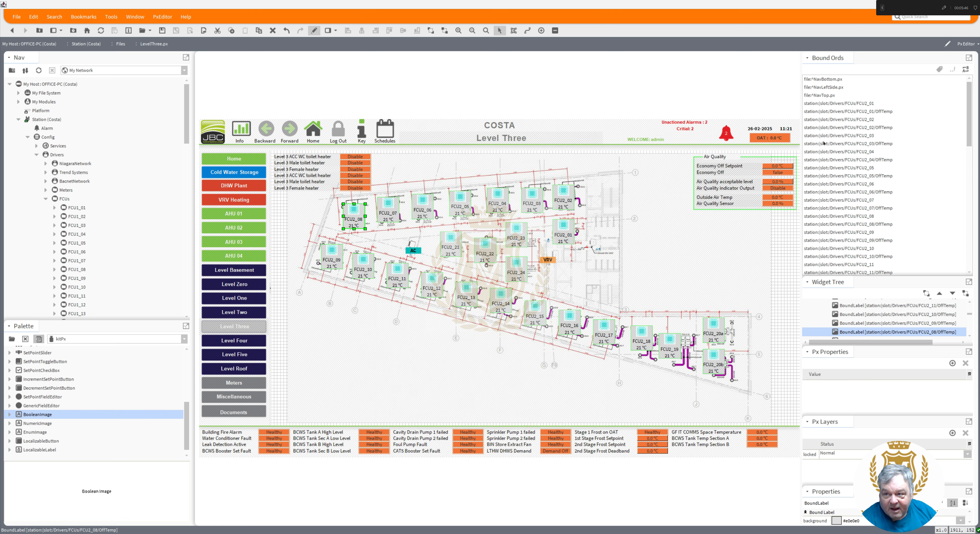
click(979, 45)
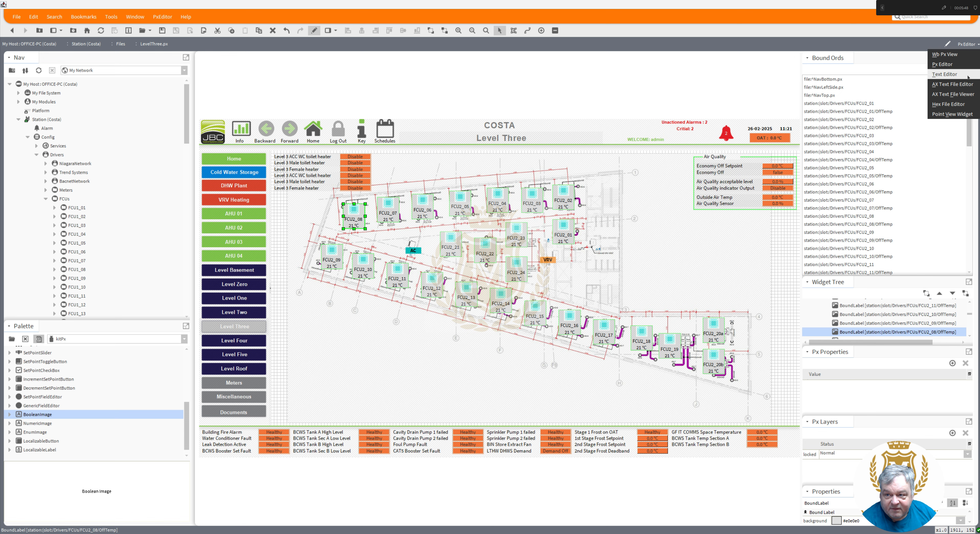
click(967, 84)
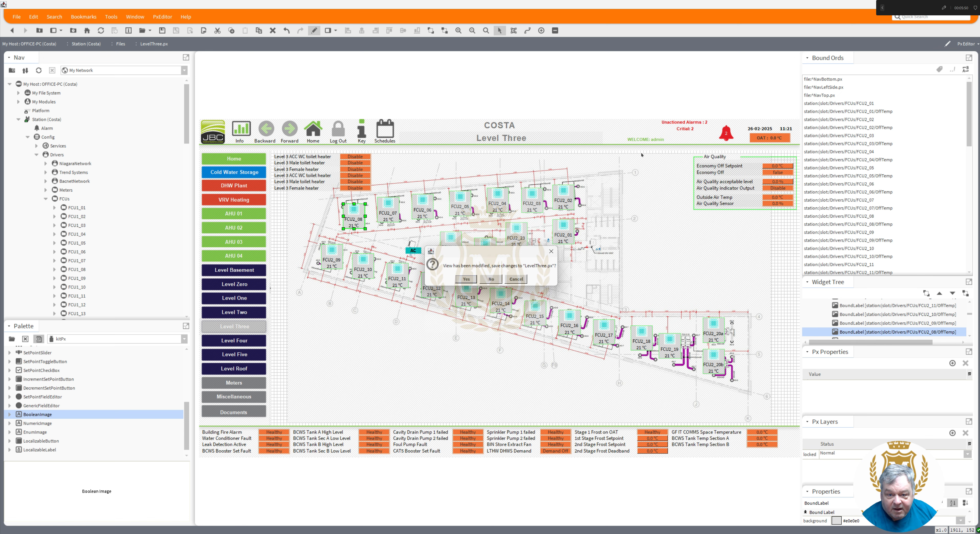
click(467, 280)
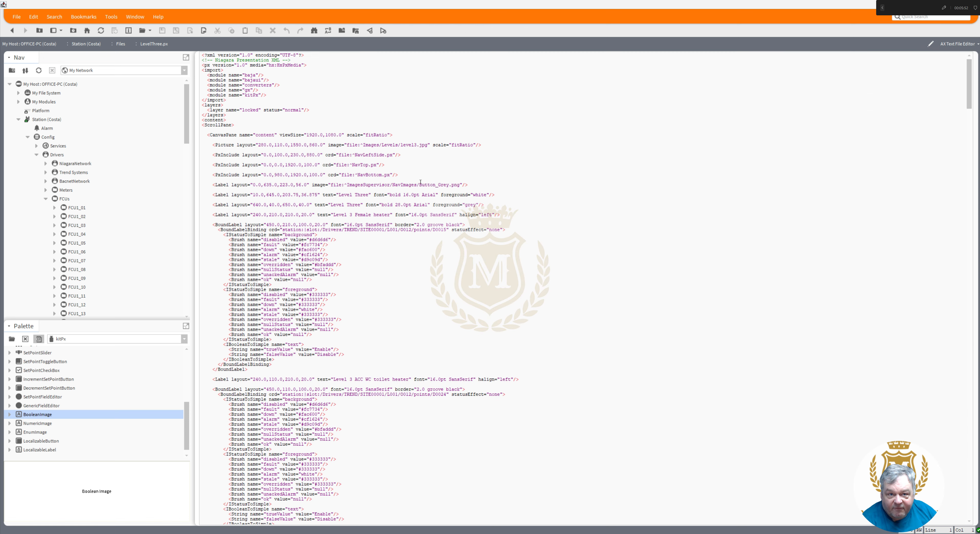
Replace all occurrences of FCUs/FCU2 with FCUs/FCU3 in the LevelThree.px source.
click(328, 31)
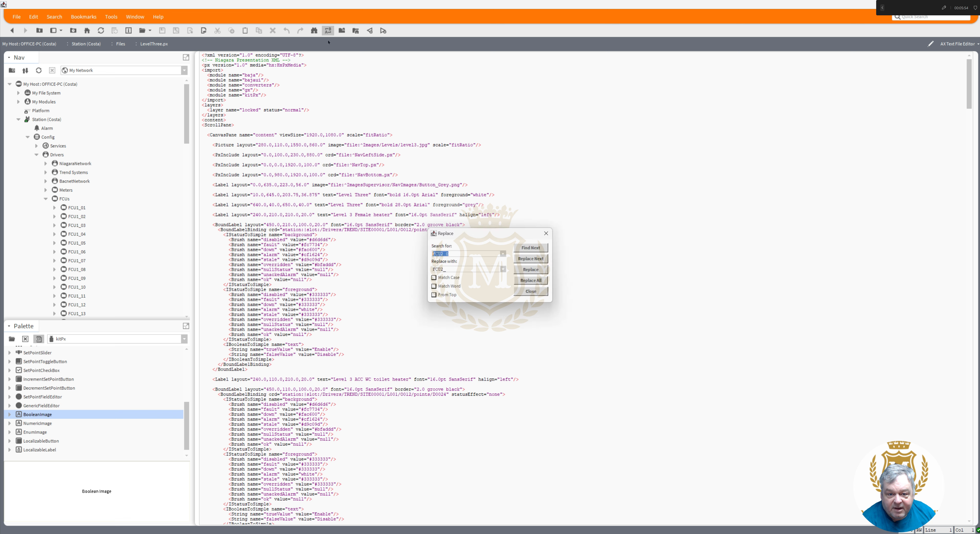
key(ctrl+v)
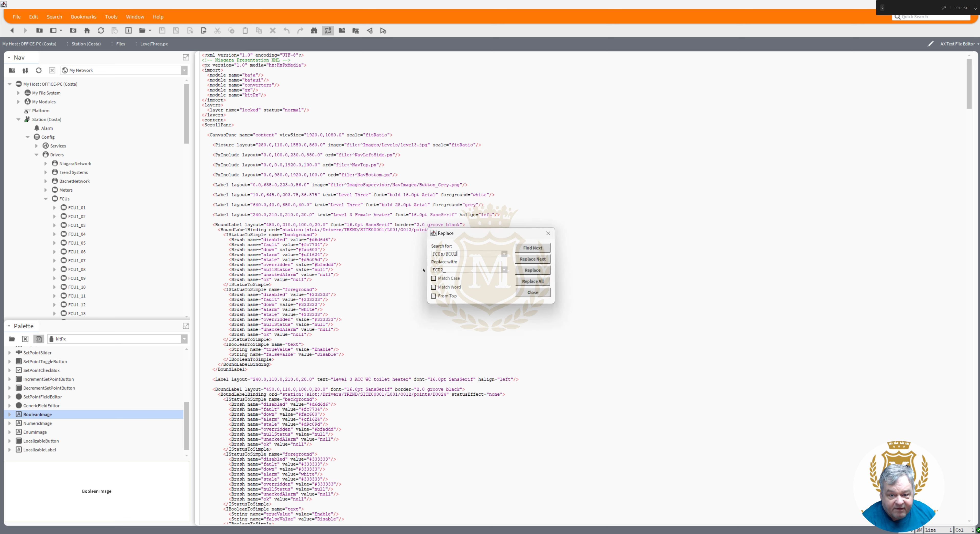
double_click(454, 270)
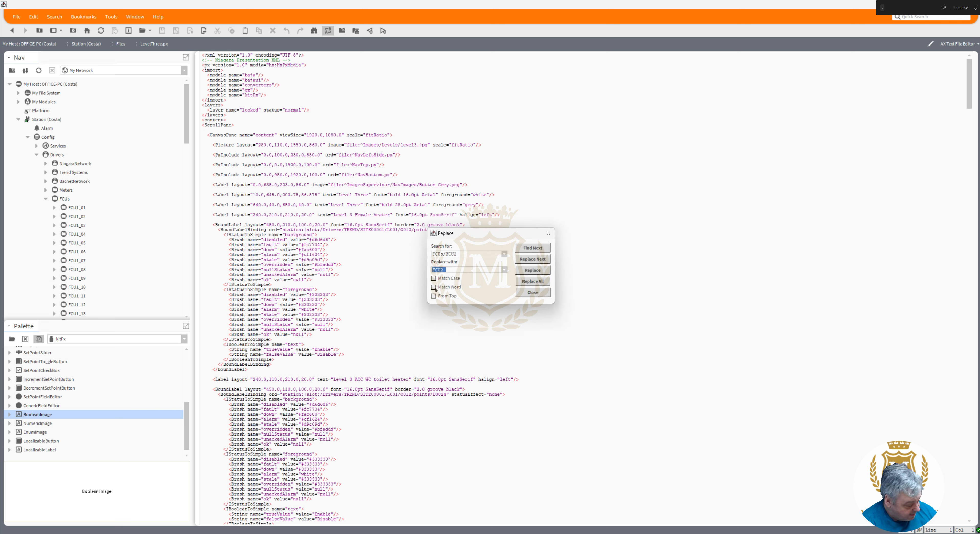
key(ctrl+v)
key(shift+Left)
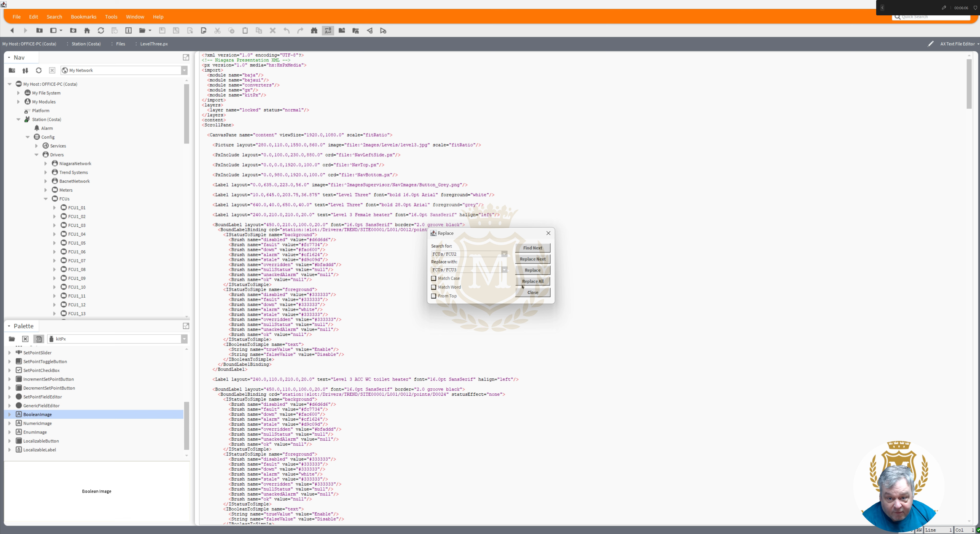
click(536, 281)
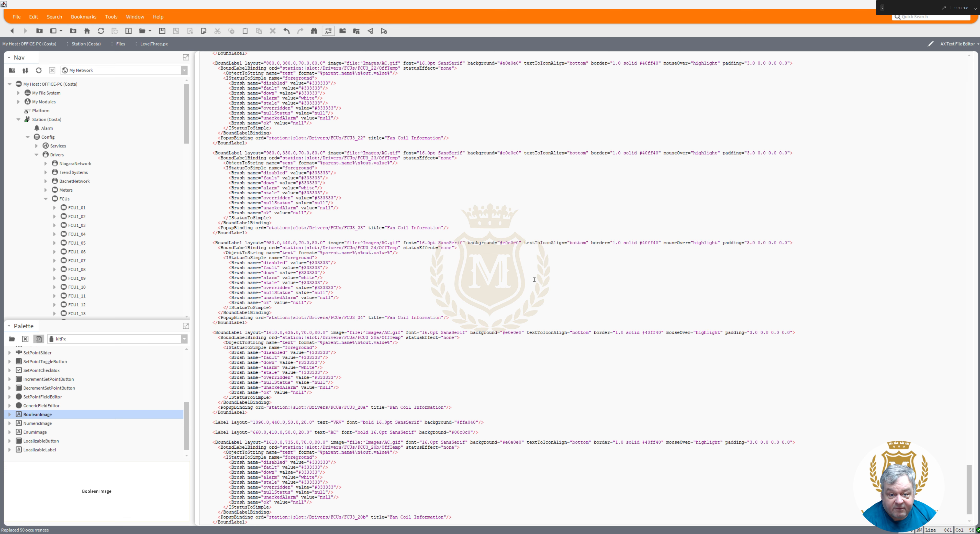
Save the LevelThree.px source changes and return the page to the Wb Px View.
click(952, 44)
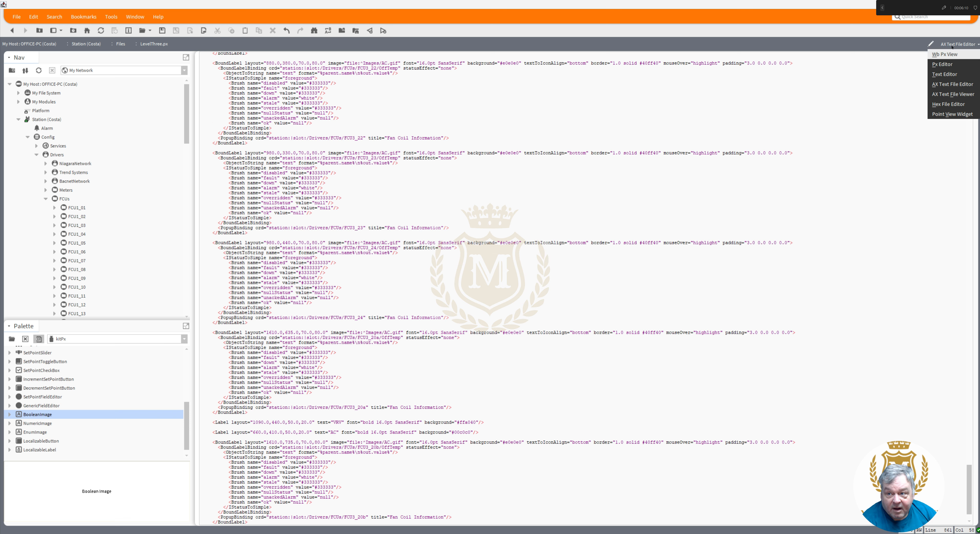
click(946, 56)
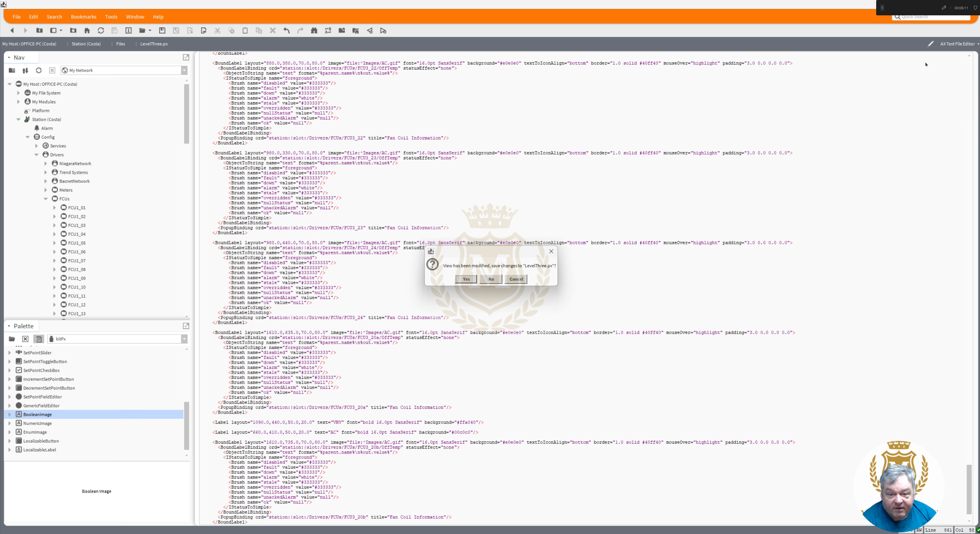
click(472, 279)
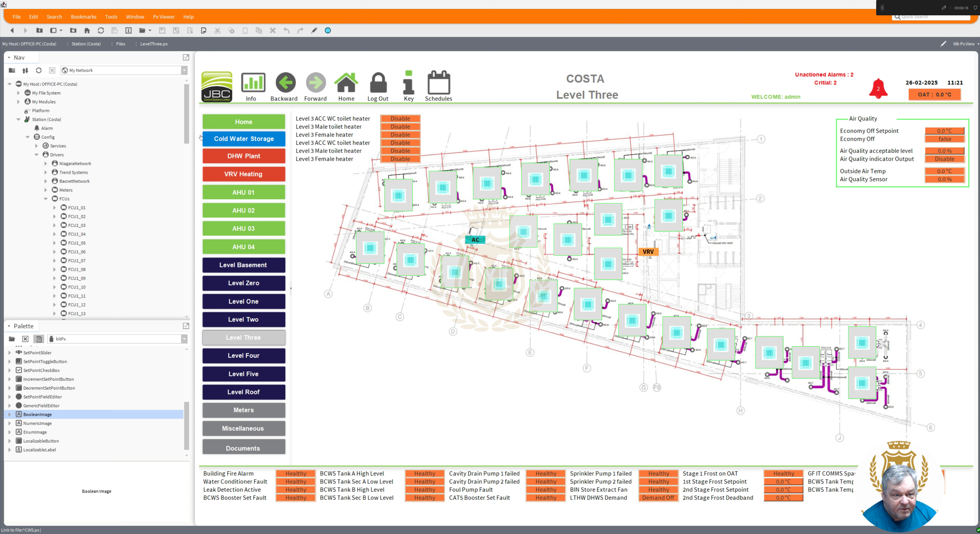
Duplicate the FCU2_01 folder under the FCUs driver folder with the name FCU3_01.
drag(187, 134, 193, 221)
scroll(99, 283, down, 1)
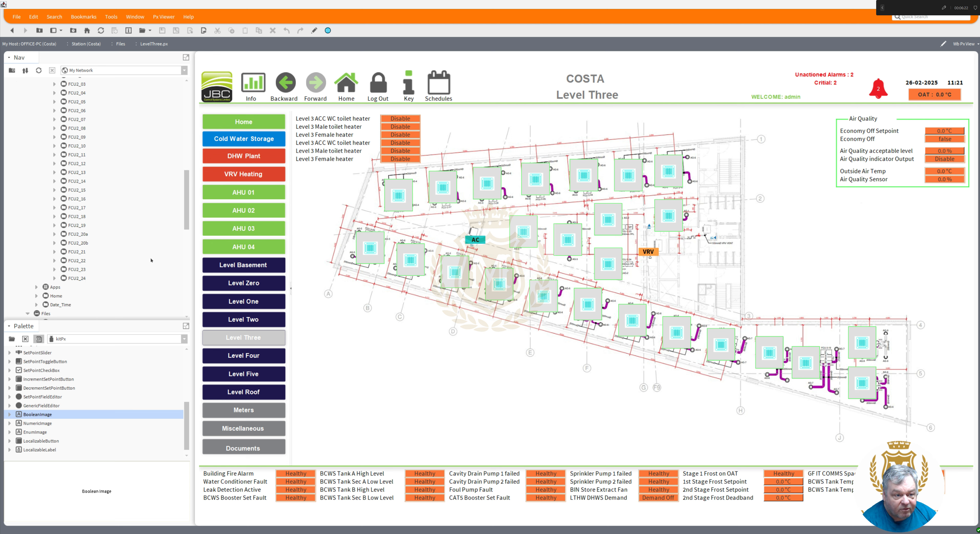
scroll(184, 219, up, 4)
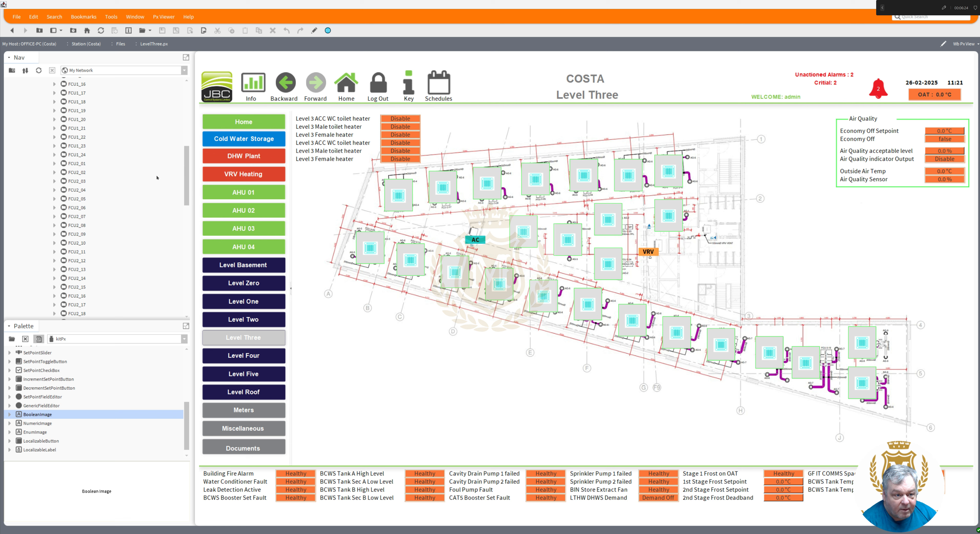
right_click(74, 164)
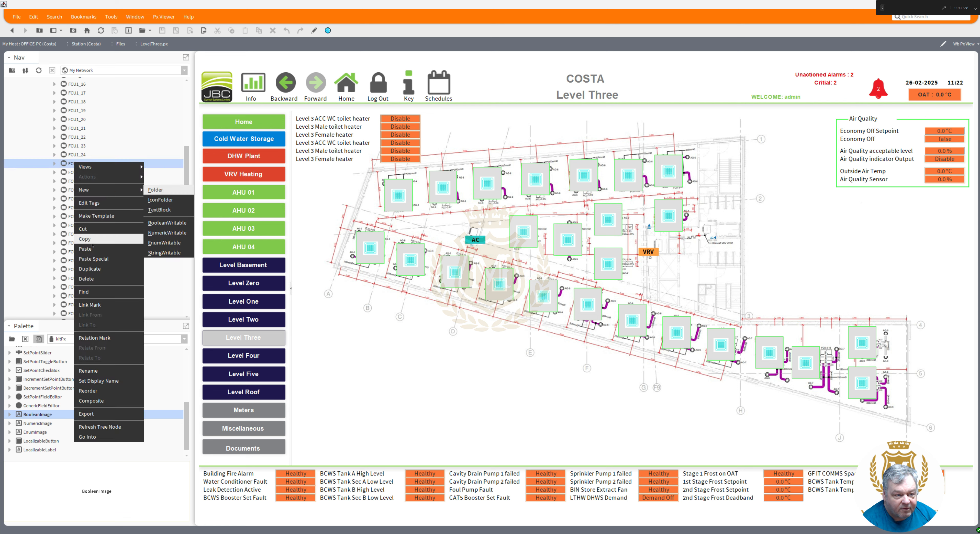
click(93, 269)
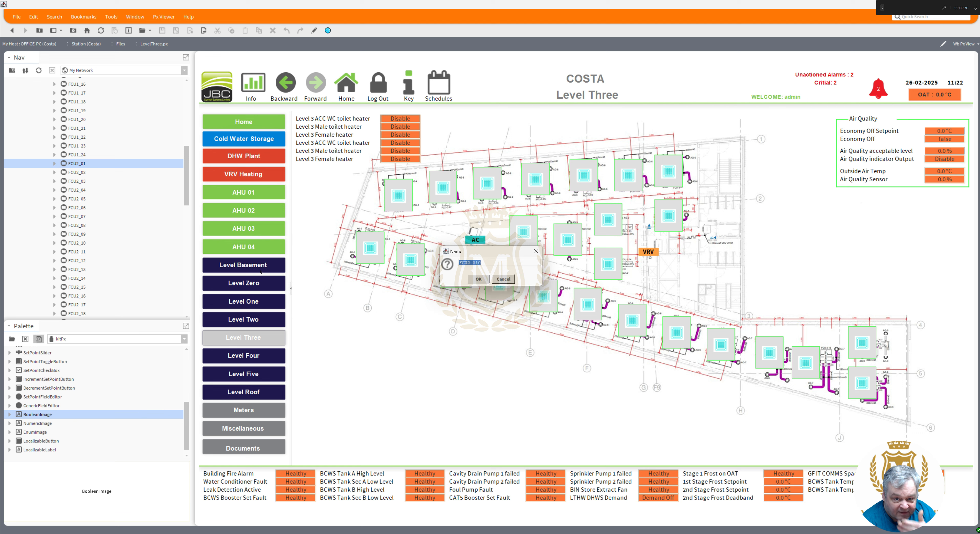
click(467, 263)
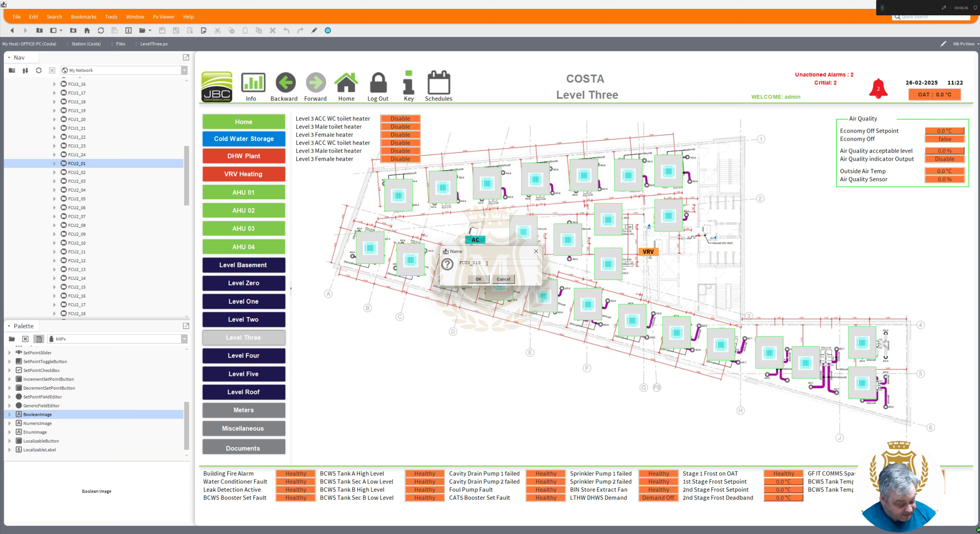
click(478, 280)
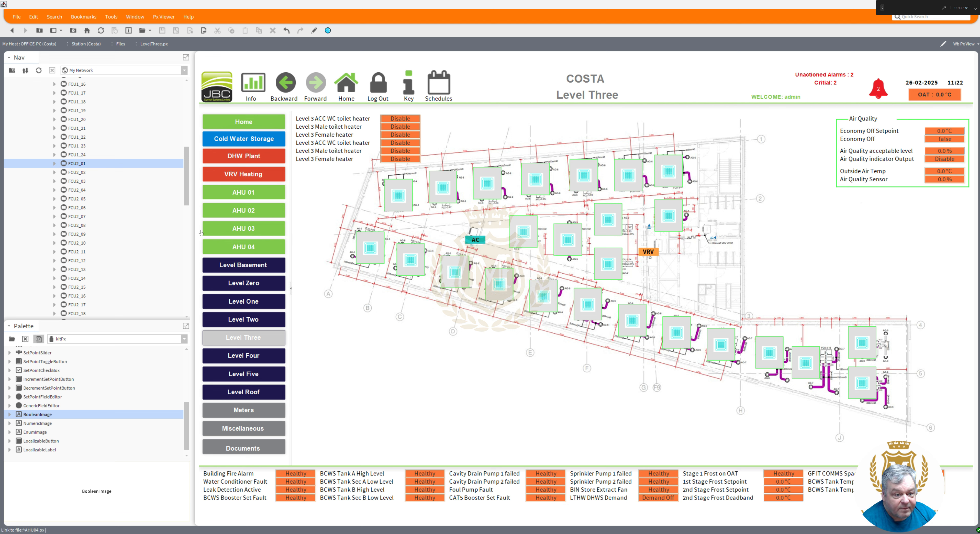
Duplicate the FCU3_01 folder as FCU3_02, and duplicate those two folders together.
drag(187, 197, 187, 242)
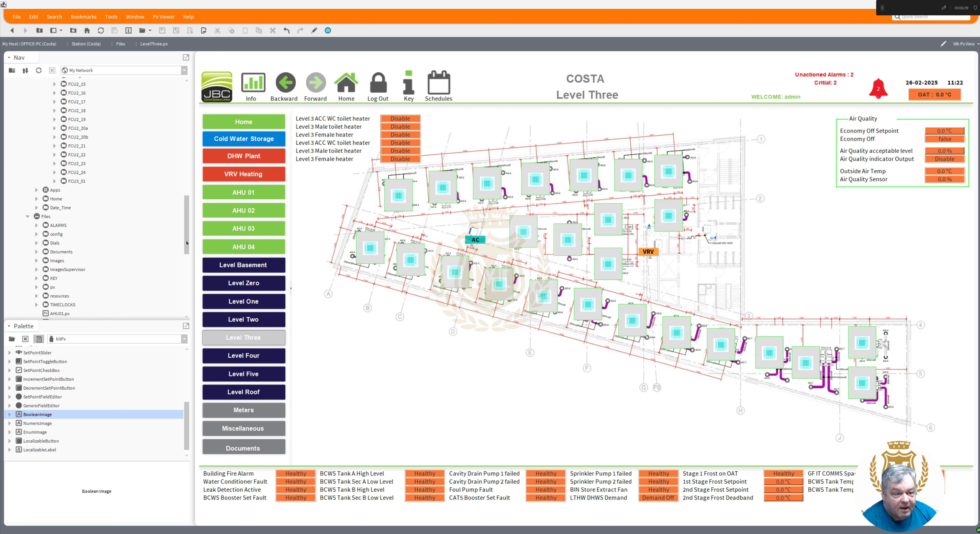
right_click(75, 182)
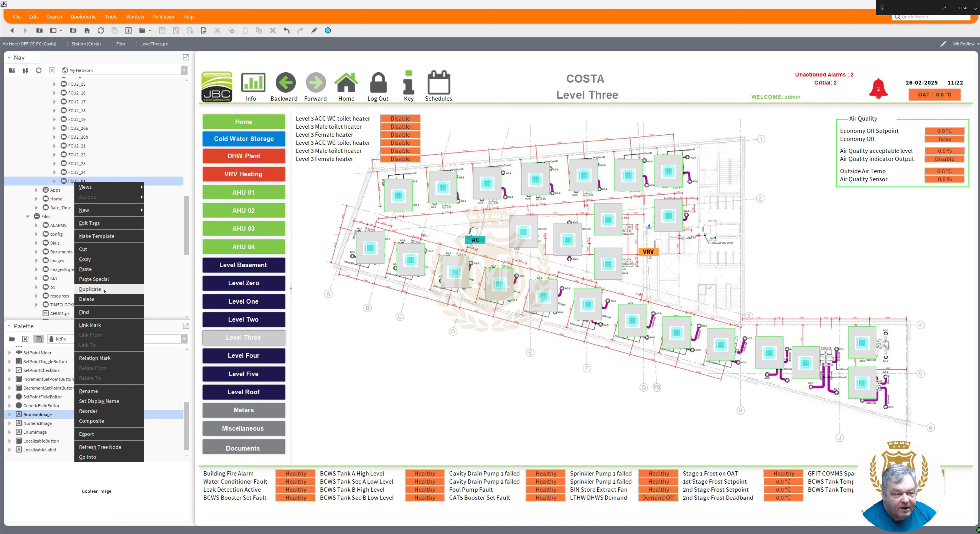
click(90, 289)
click(479, 279)
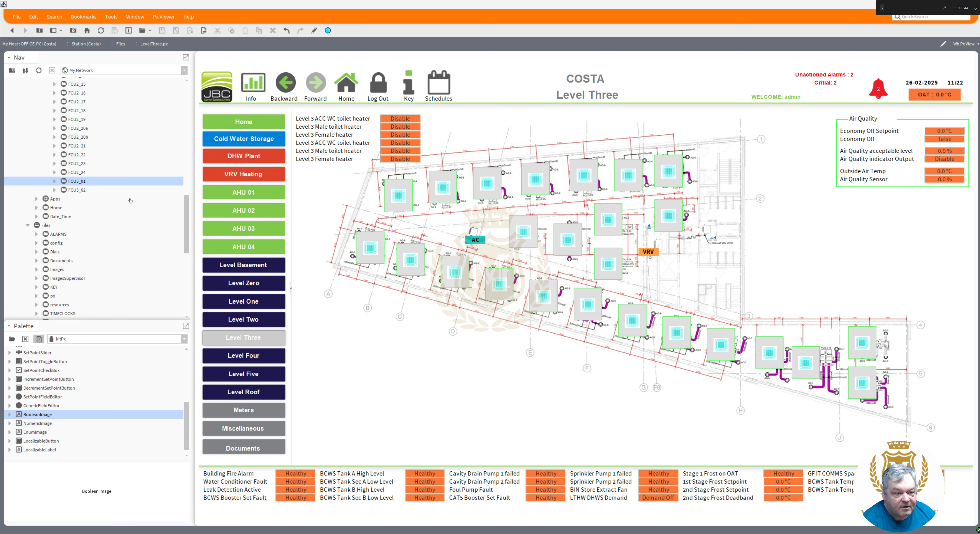
ctrl+click(76, 190)
right_click(76, 190)
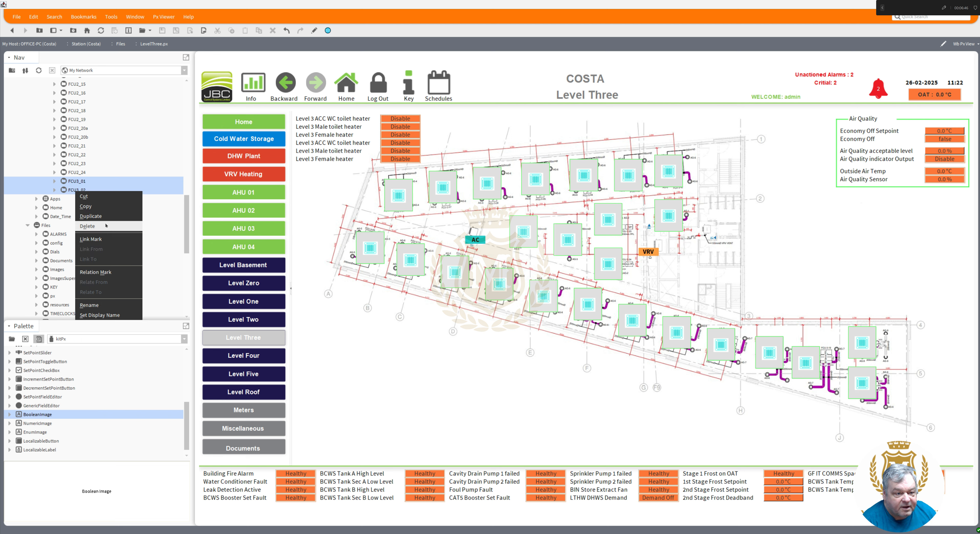
click(101, 216)
Duplicate the four folders FCU3_01 to FCU3_04, and duplicate the whole group again with FCU3_01 to FCU3_08 selected.
shift+click(79, 208)
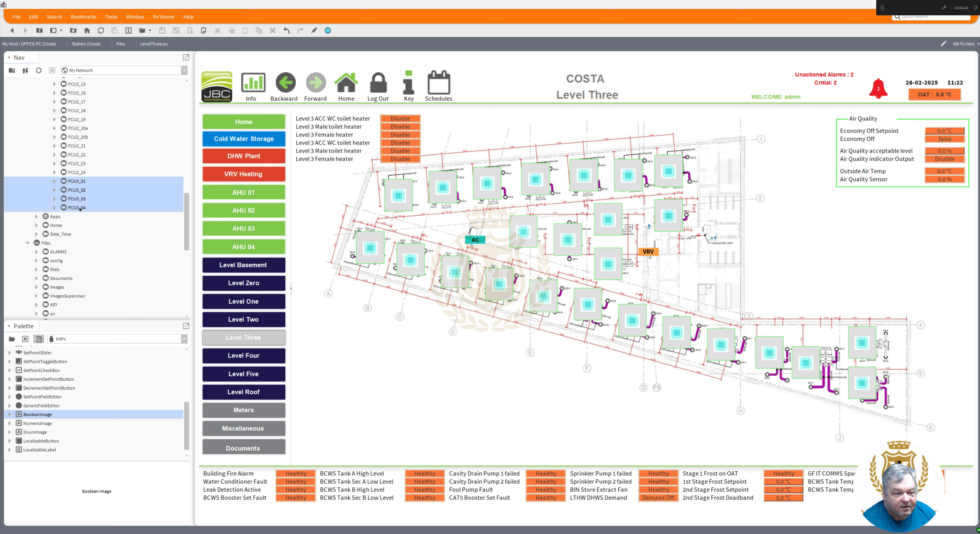
right_click(80, 208)
click(102, 232)
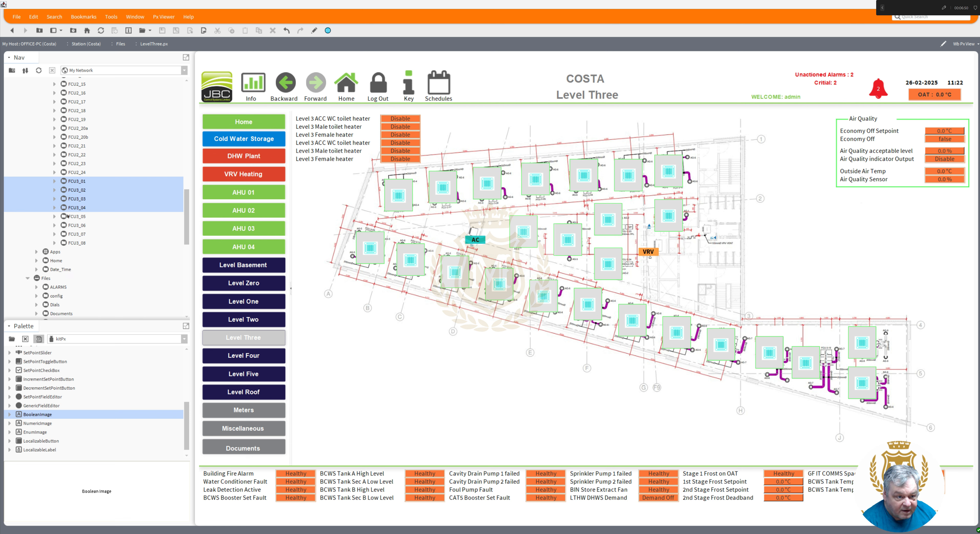
shift+click(77, 244)
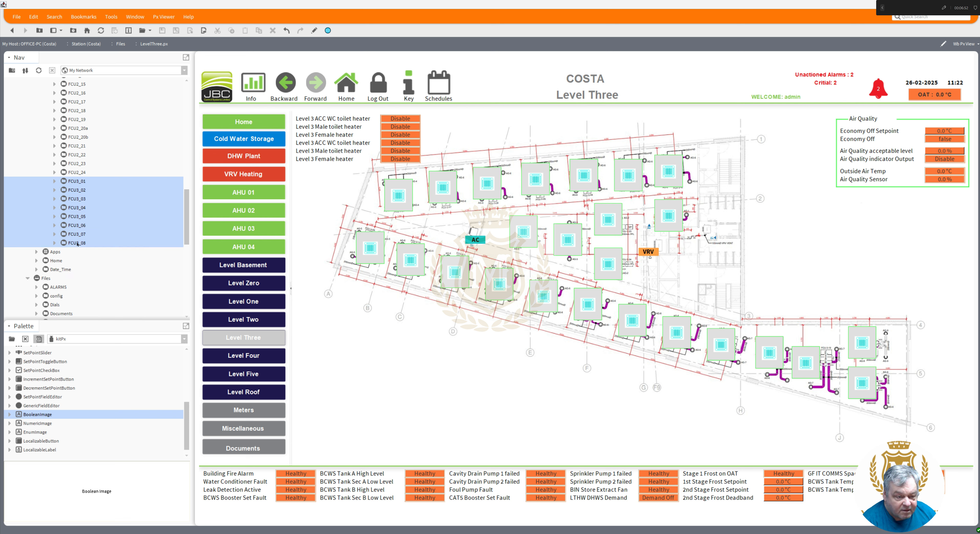
right_click(78, 244)
click(94, 270)
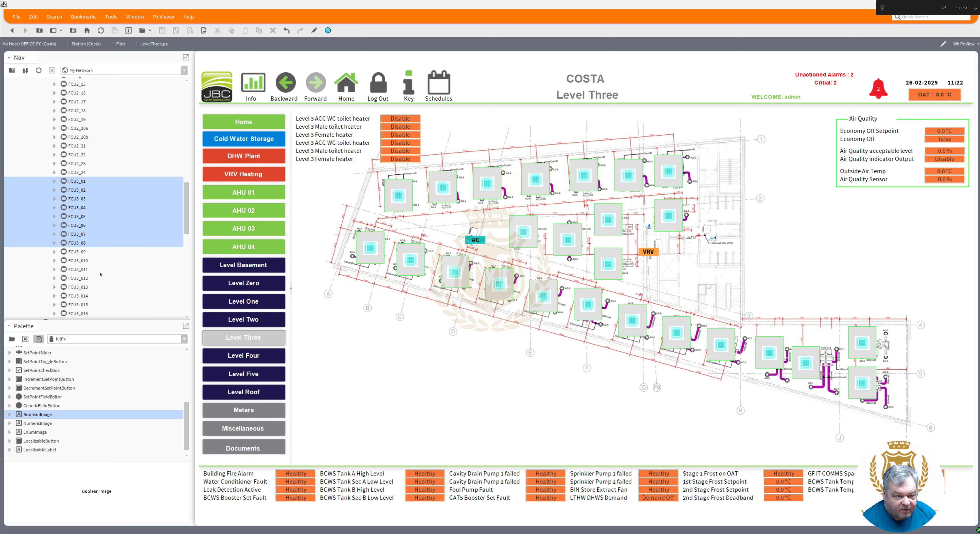
Duplicate the sixteen folders FCU3_01 to FCU3_016 together twice.
drag(187, 218, 187, 228)
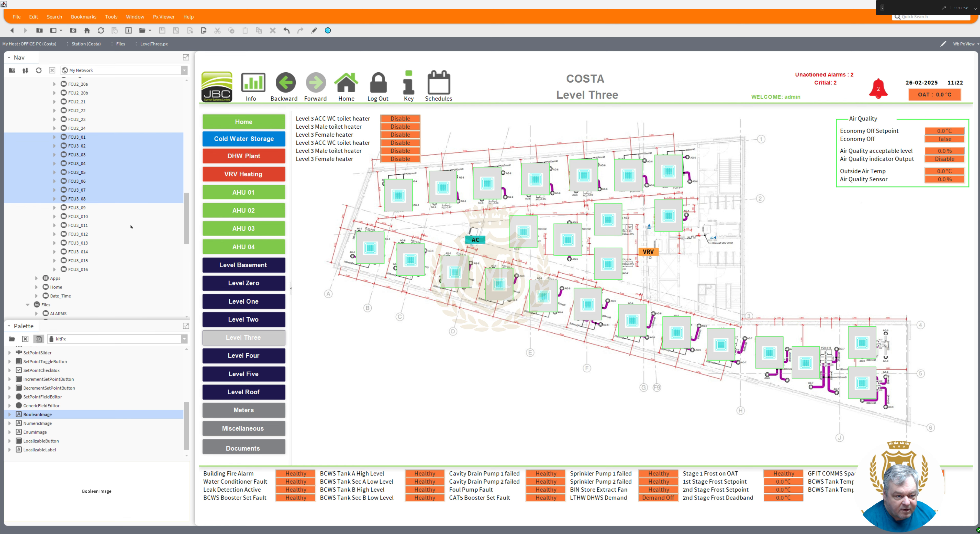
shift+click(83, 271)
right_click(82, 270)
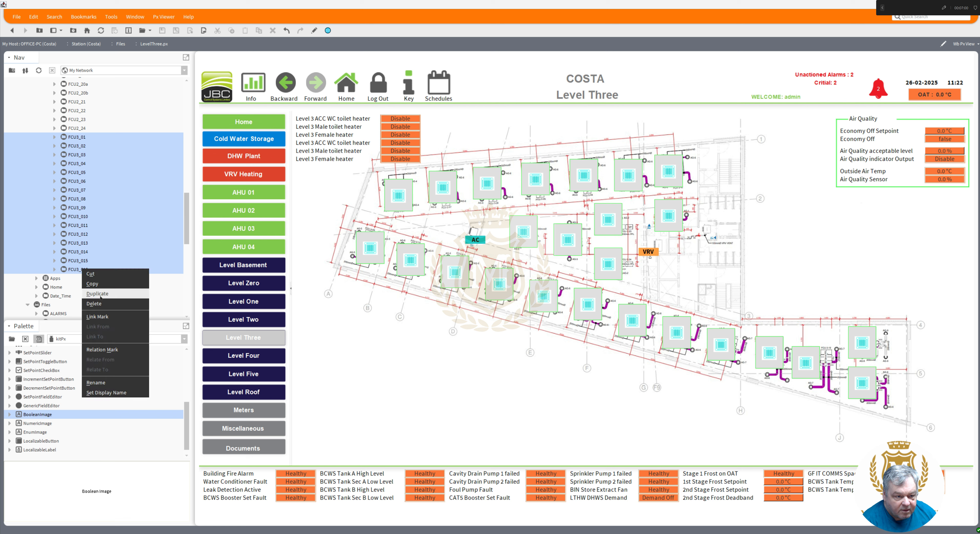
click(99, 294)
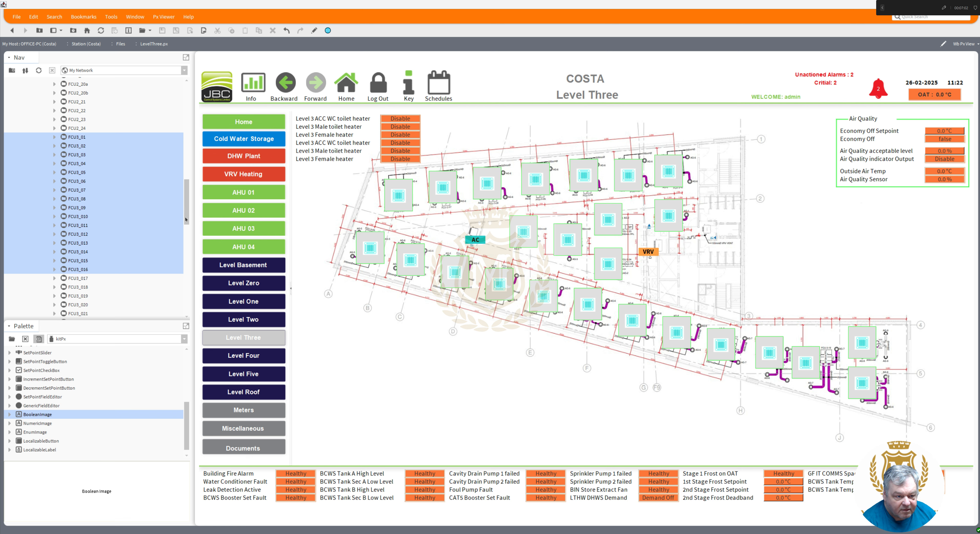
drag(186, 220, 186, 239)
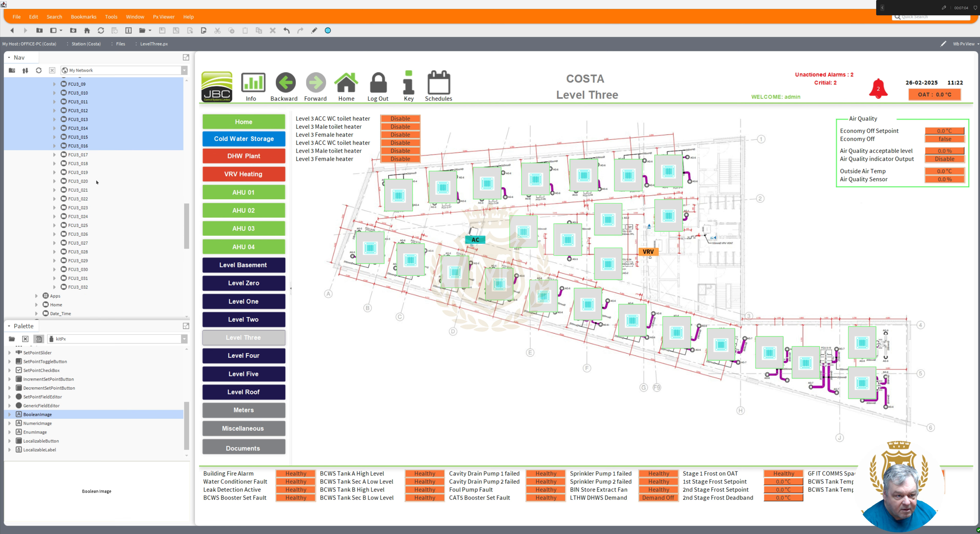
right_click(80, 147)
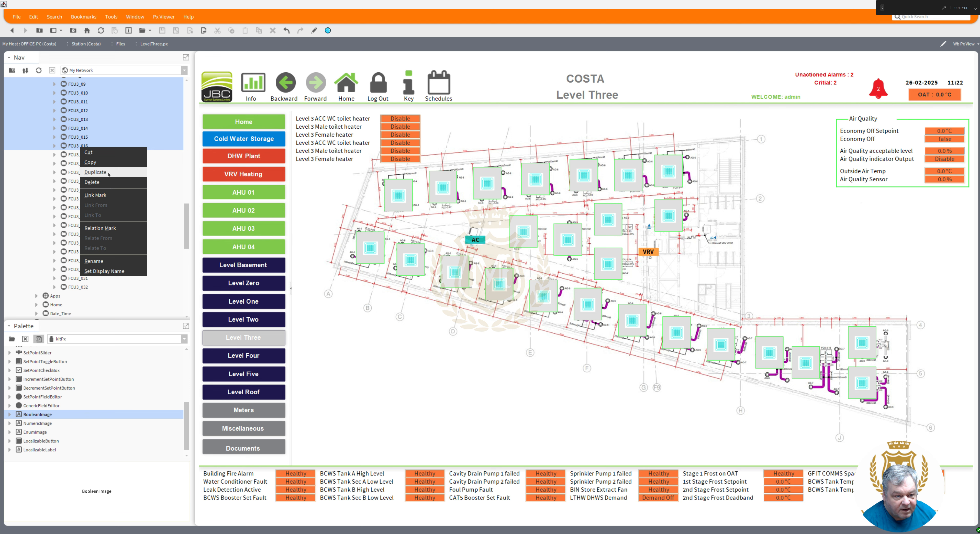
click(96, 172)
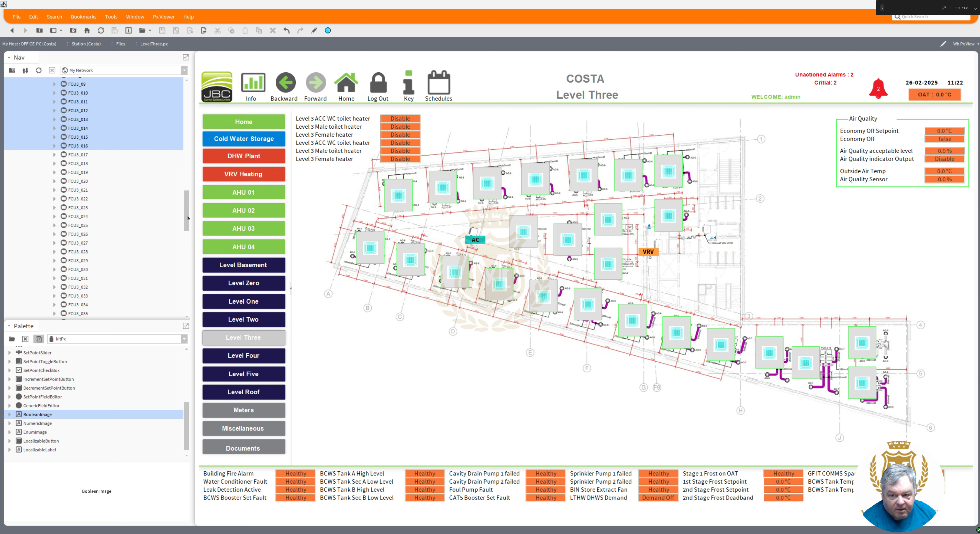
Delete the surplus folders FCU3_026 to FCU3_048 from the FCUs folder.
drag(188, 218, 186, 223)
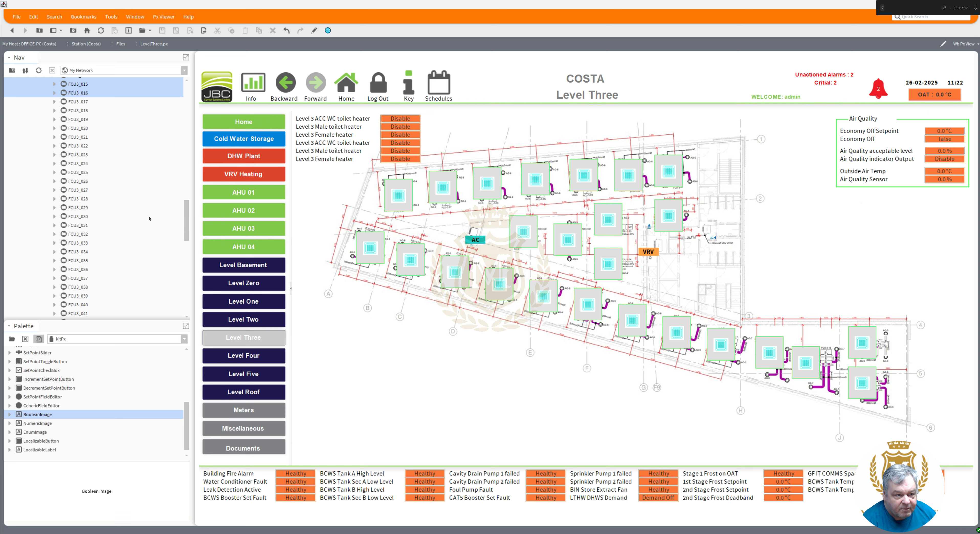
click(82, 181)
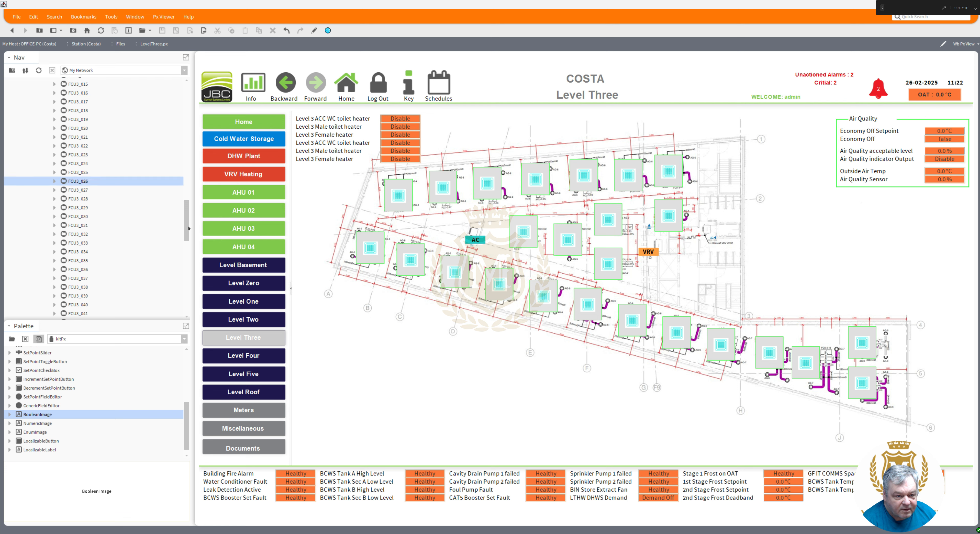
drag(188, 228, 189, 252)
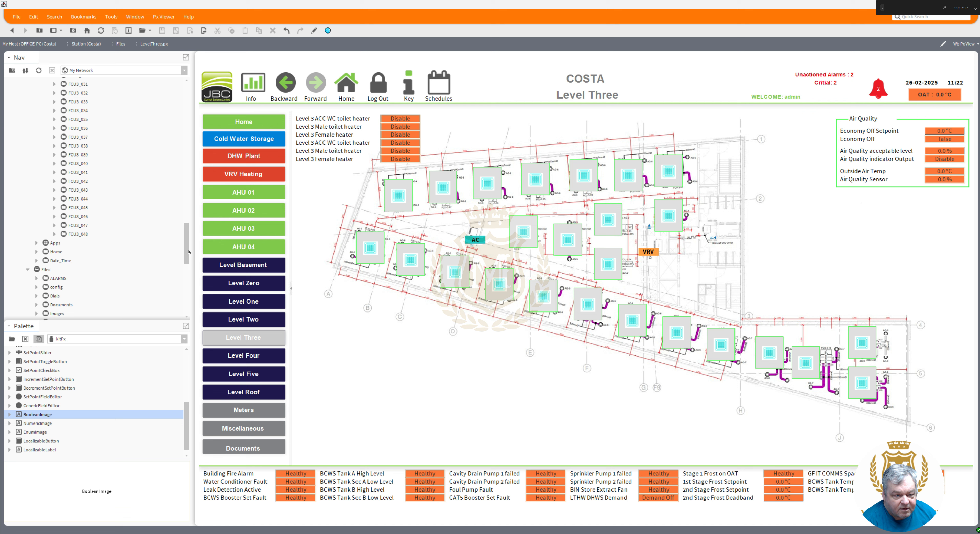
shift+click(87, 234)
right_click(83, 232)
click(151, 266)
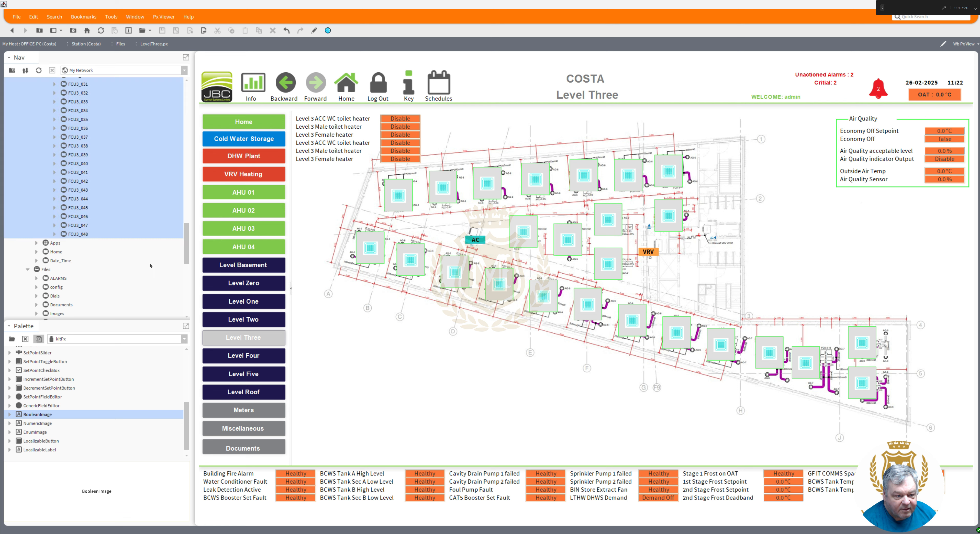
Rename the FCU3_020 folder as FCU3_020a.
drag(187, 269, 194, 198)
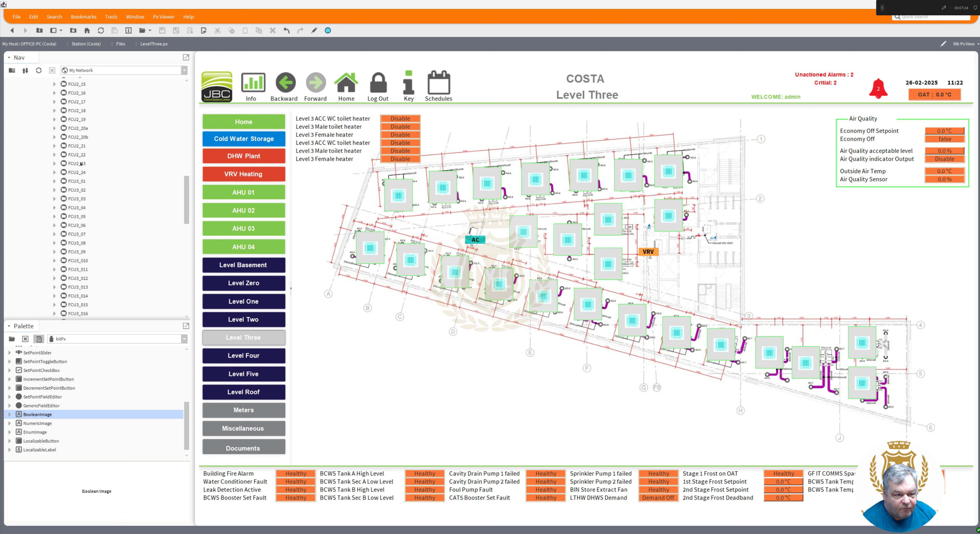
scroll(97, 210, down, 7)
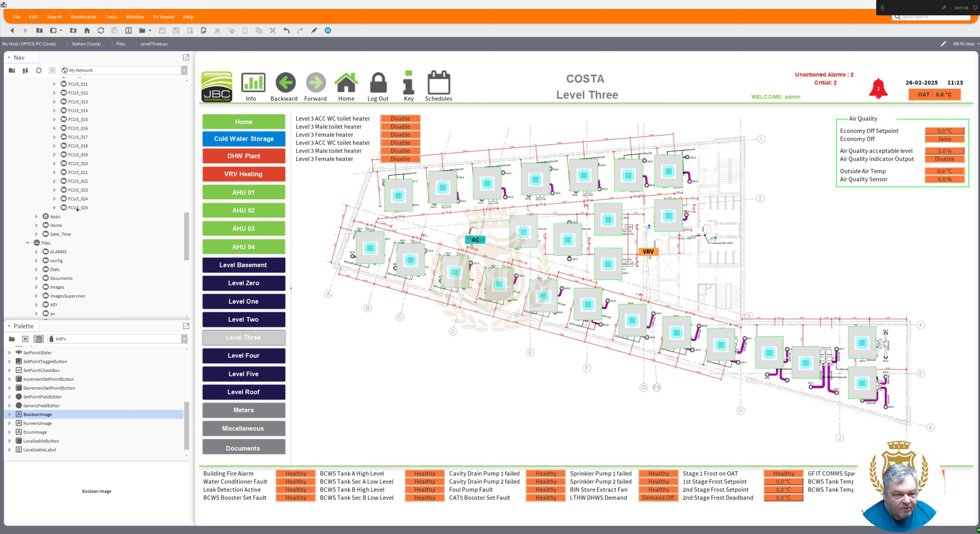
right_click(81, 166)
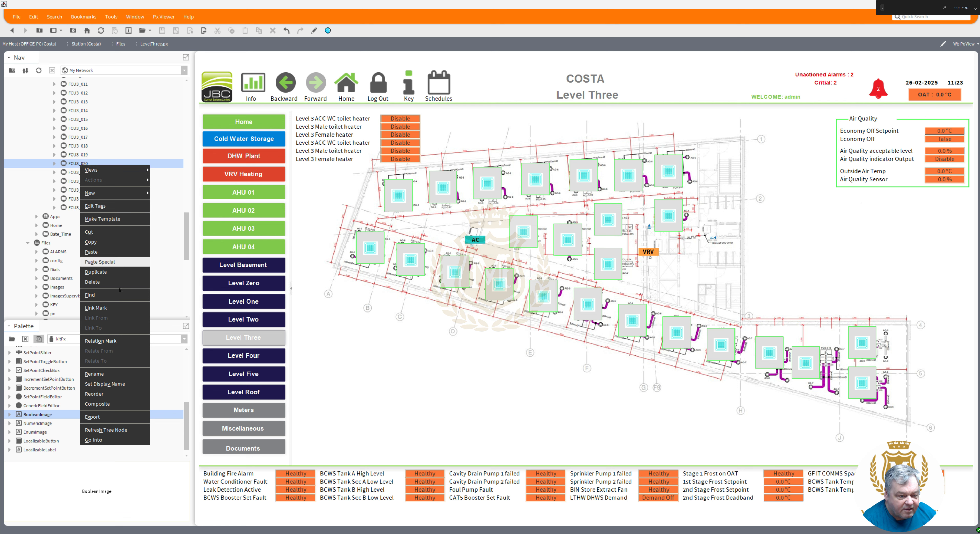
click(94, 373)
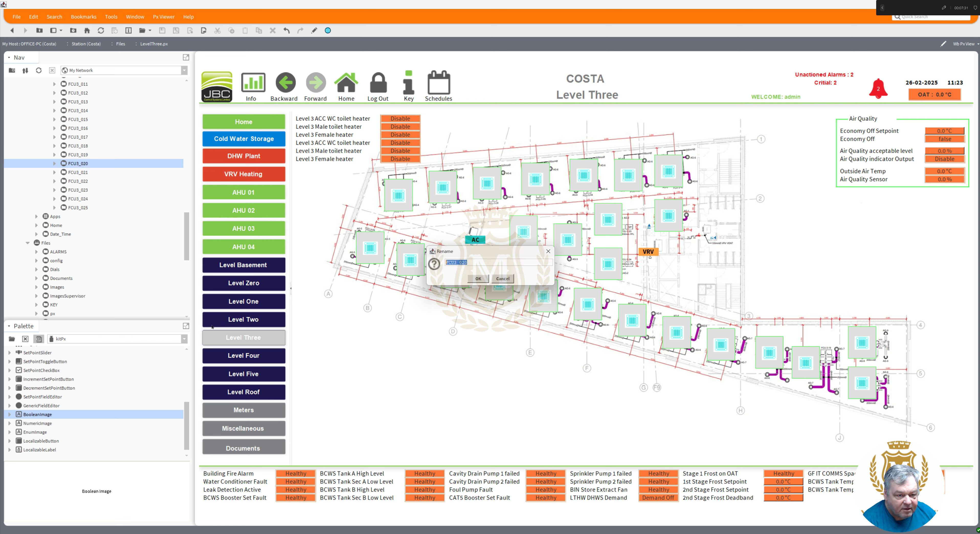
click(479, 262)
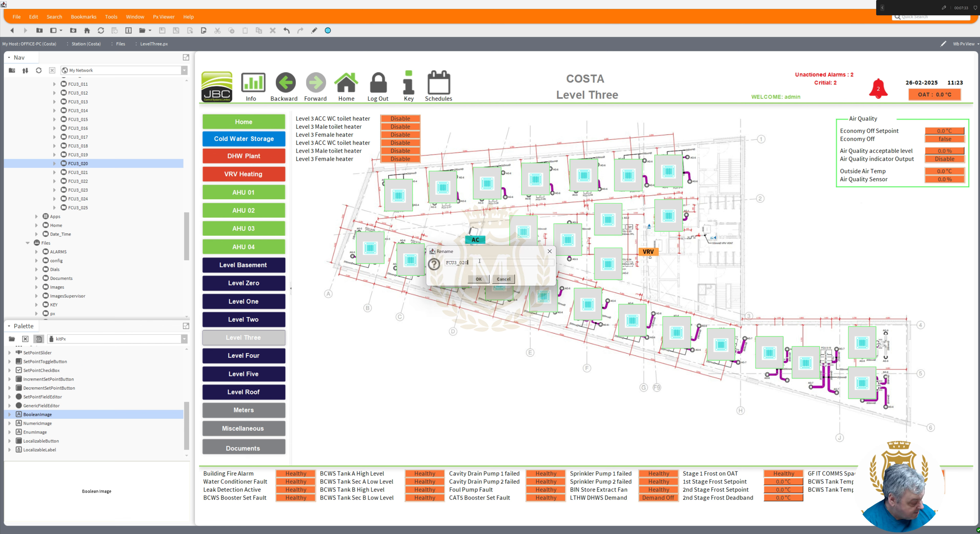
click(478, 280)
Rename the FCU3_025 folder as FCU3_020b.
right_click(79, 208)
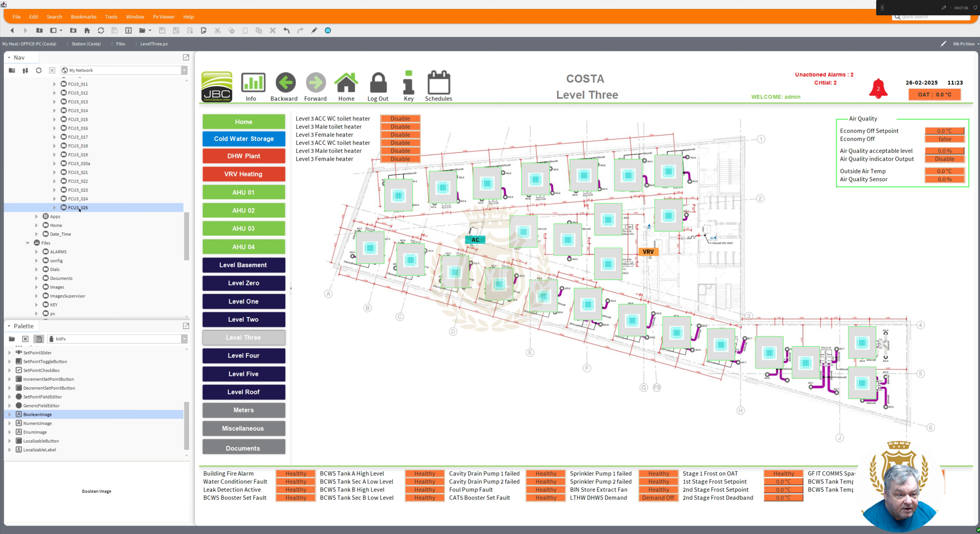
click(119, 415)
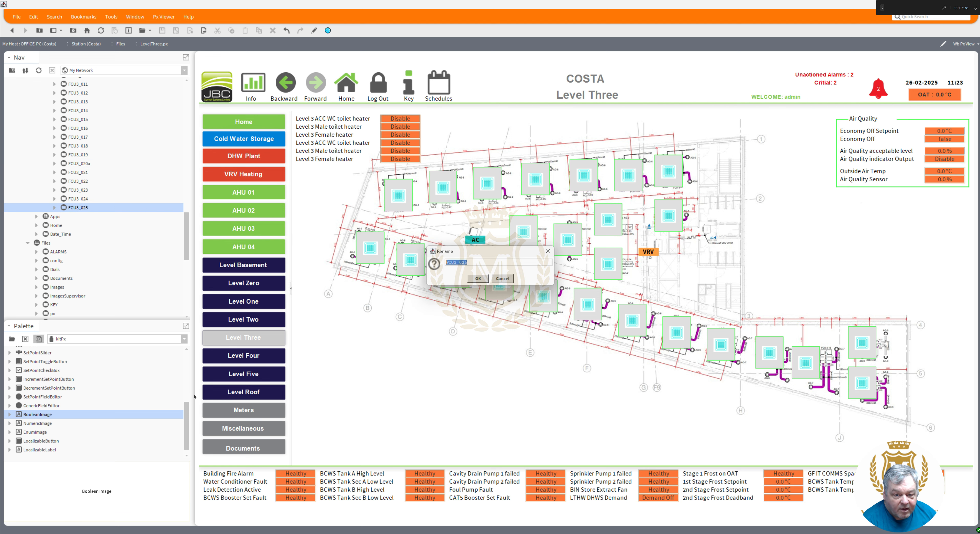
drag(465, 262, 501, 271)
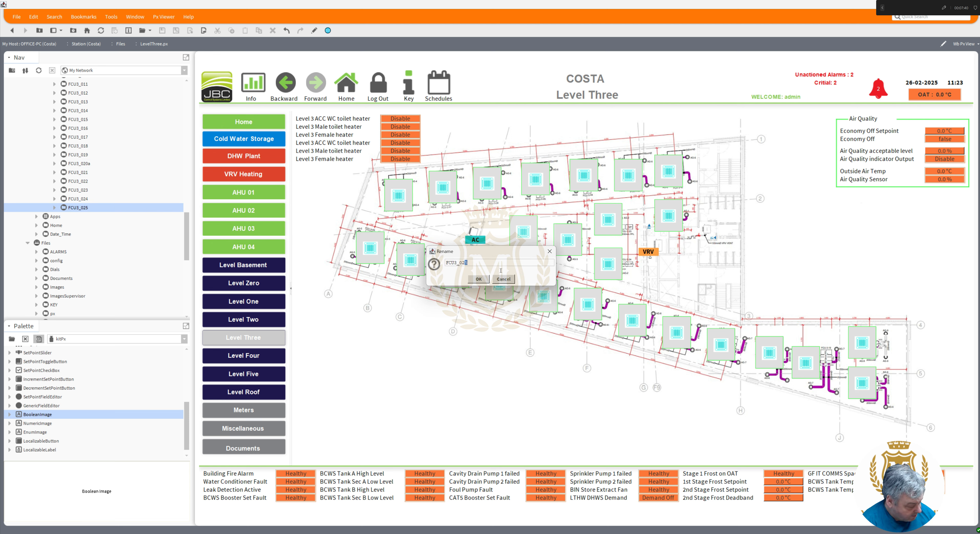
click(487, 280)
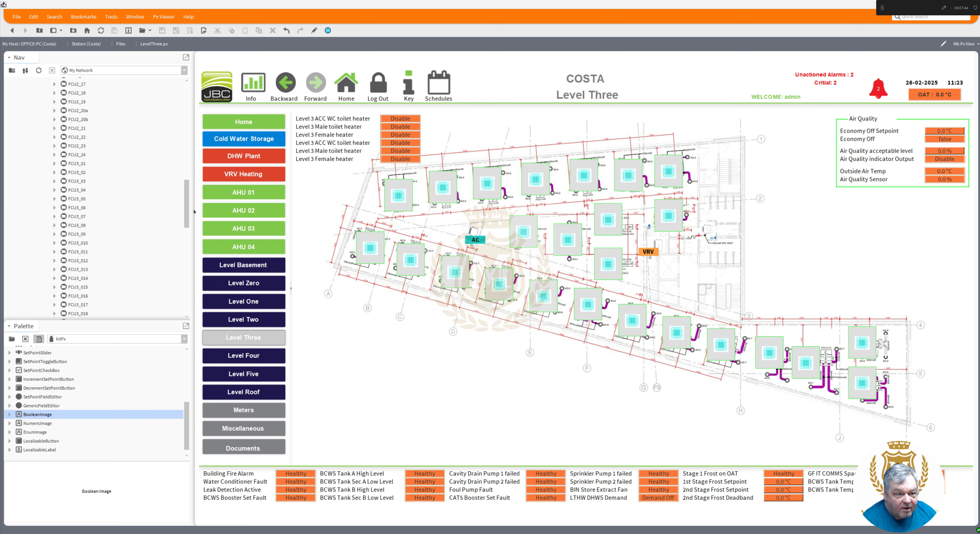
Reorder the FCUs folder so FCU3_020b sits directly after FCU3_020a, and refresh the Level Three page.
drag(193, 212, 197, 131)
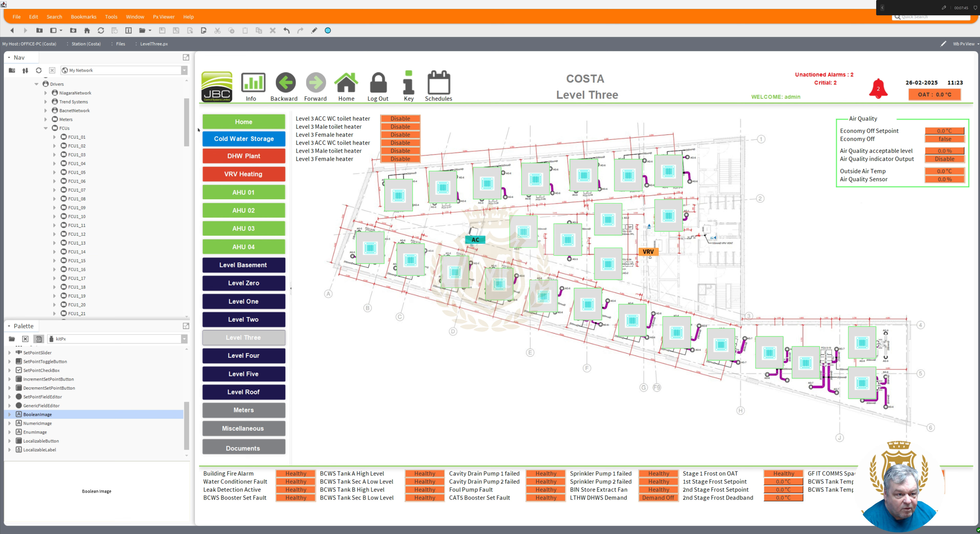
right_click(66, 128)
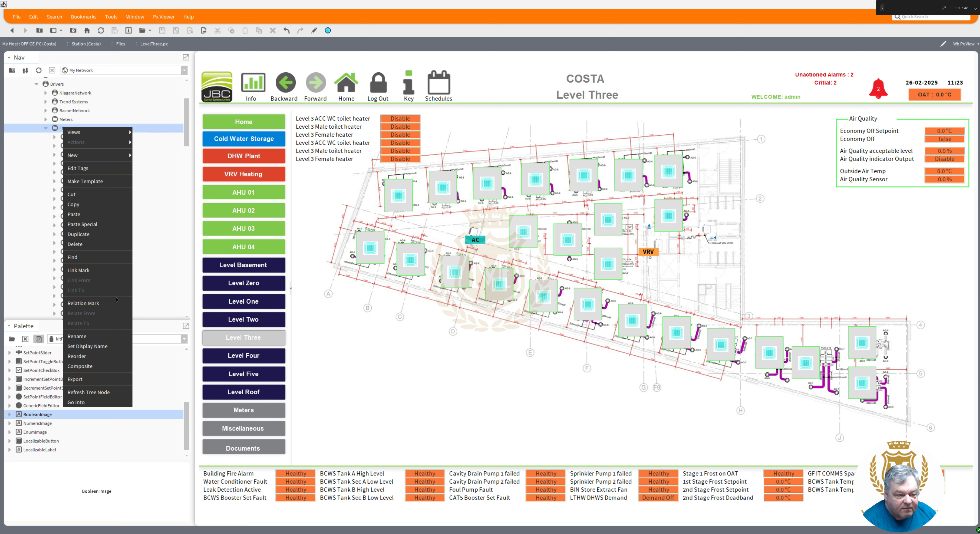
click(96, 358)
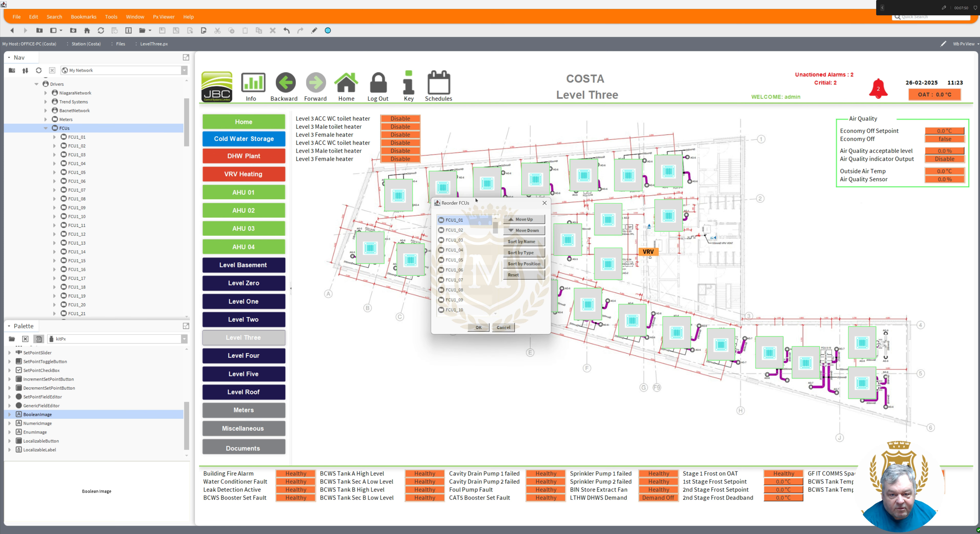
drag(475, 197, 475, 8)
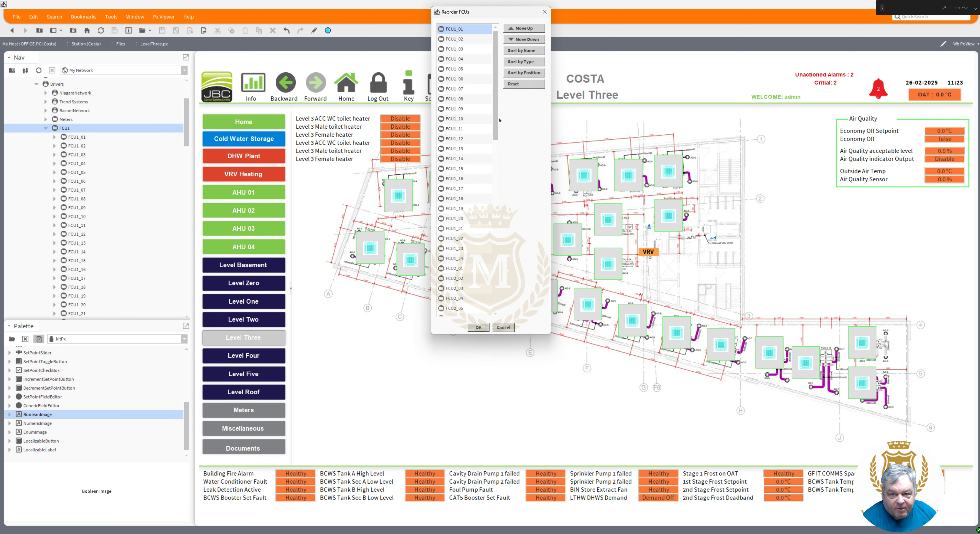
drag(495, 125, 498, 350)
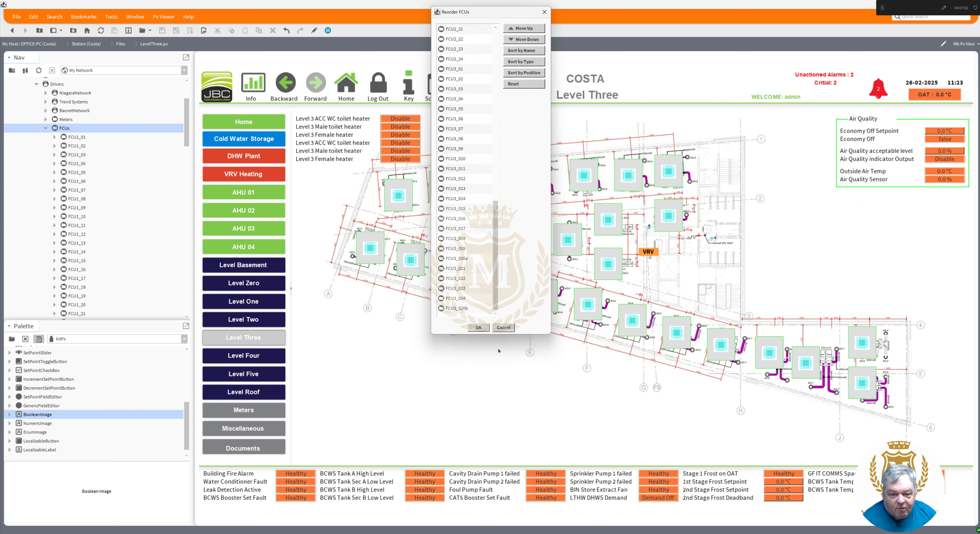
click(463, 309)
click(531, 32)
click(531, 32)
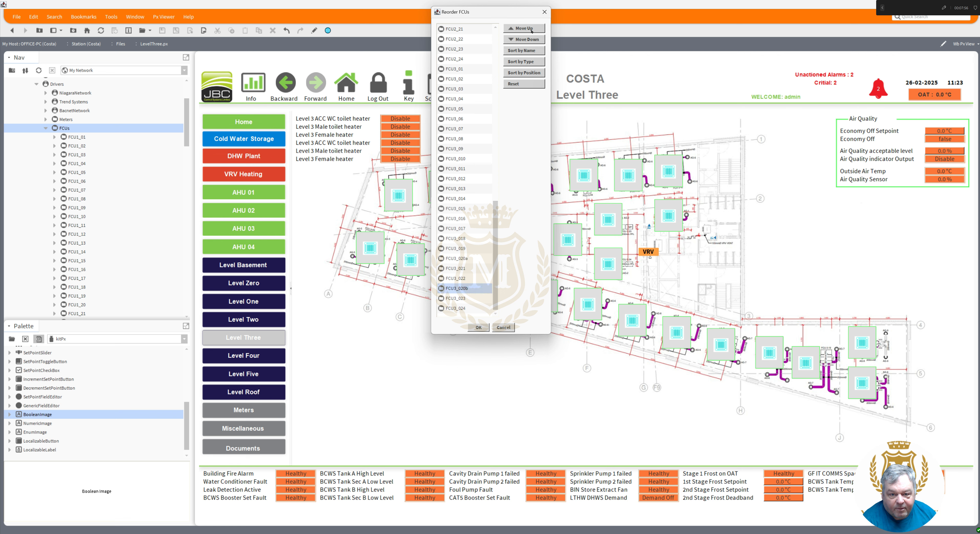
click(531, 32)
click(531, 32)
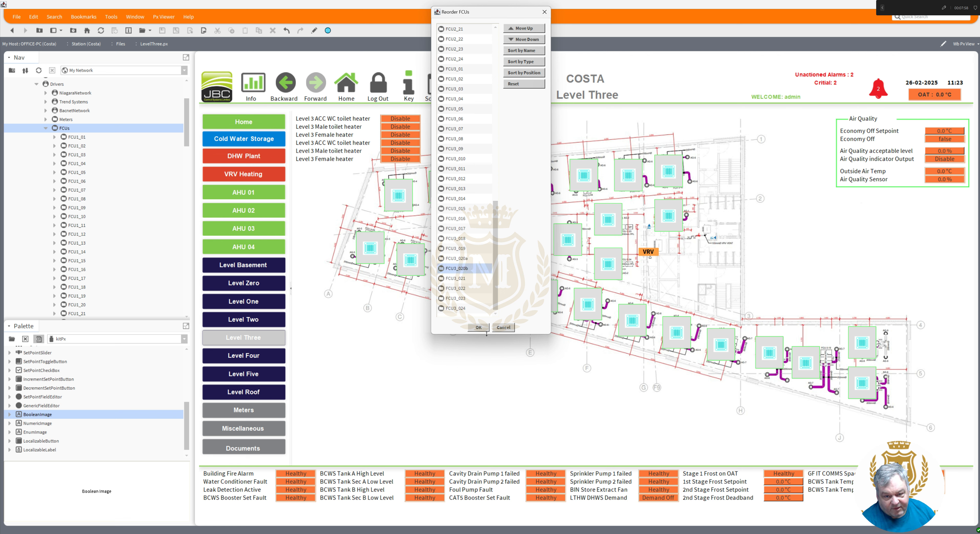
click(482, 327)
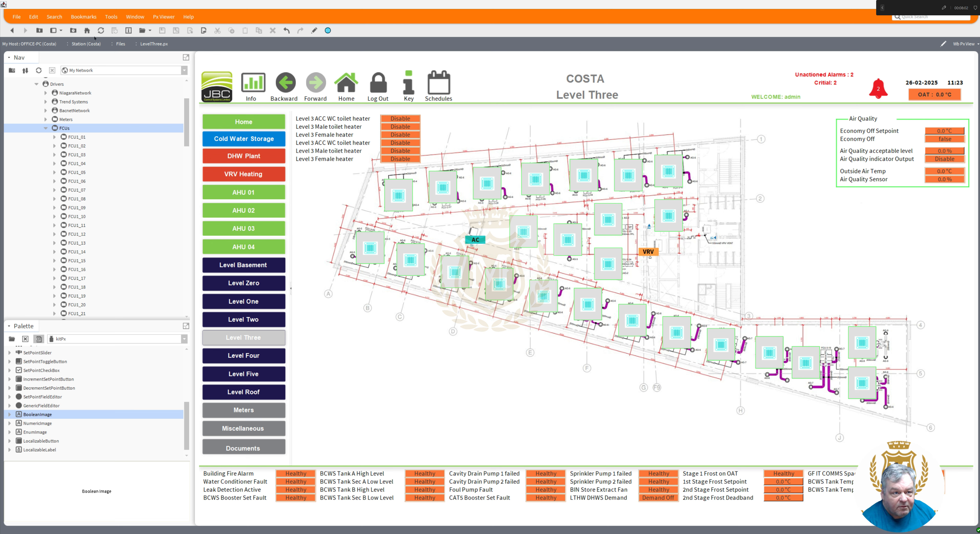
click(101, 31)
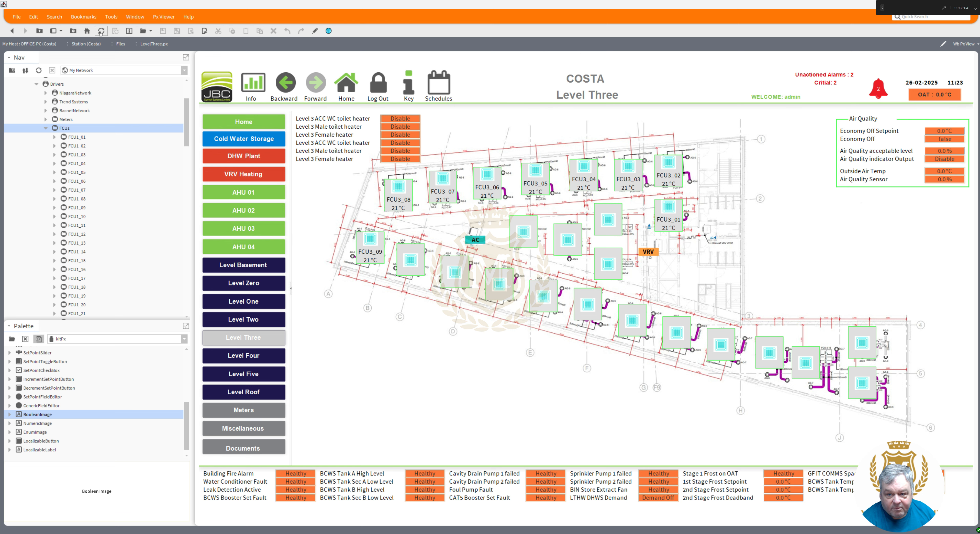
click(665, 220)
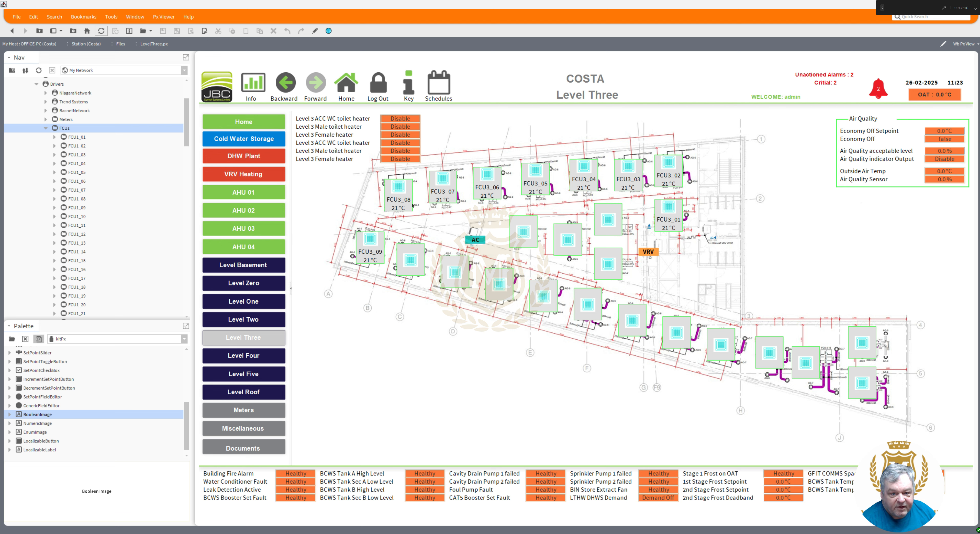
Batch-rename the folders FCU3_010 to FCU3_024 by replacing FCU3_0 with FCU3_, and refresh the Level Three page.
scroll(189, 148, down, 2)
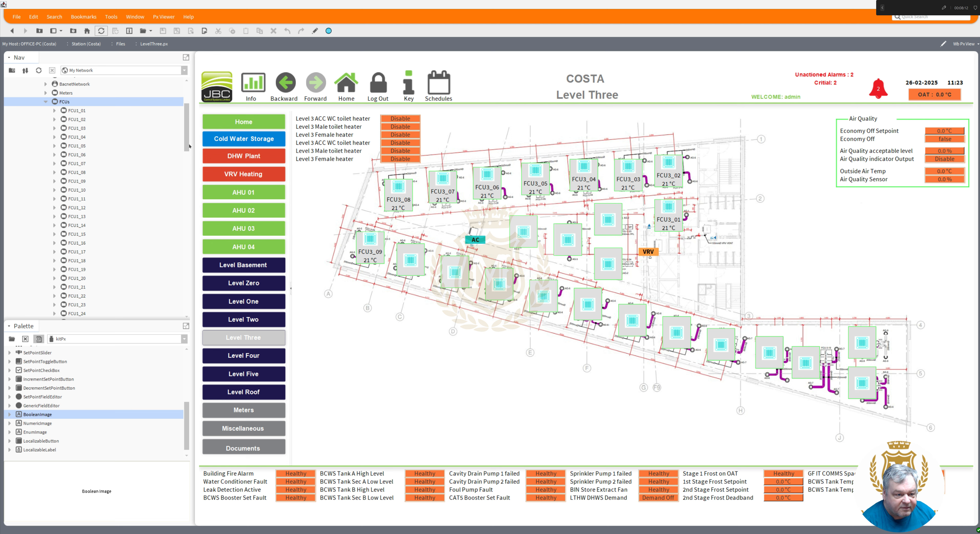
drag(190, 150, 134, 247)
click(78, 226)
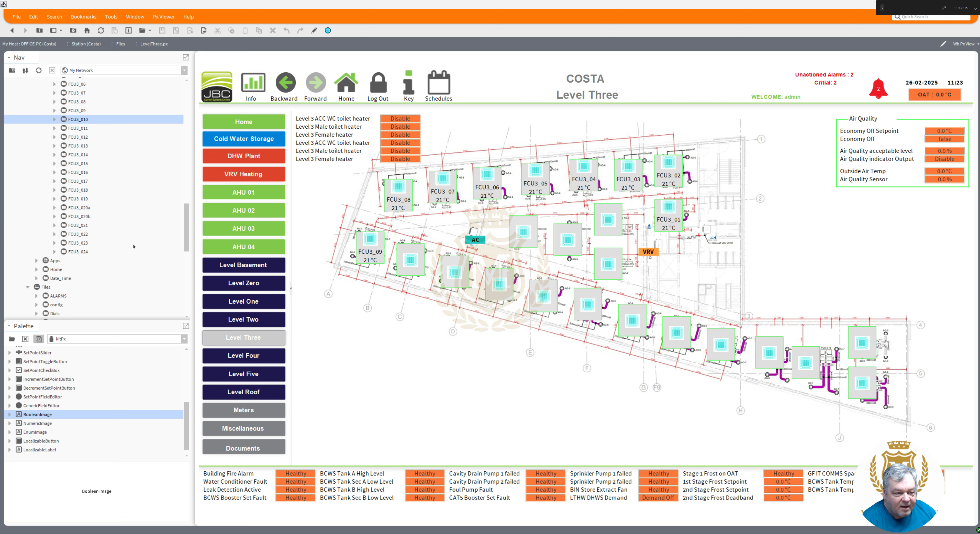
shift+click(81, 252)
right_click(81, 254)
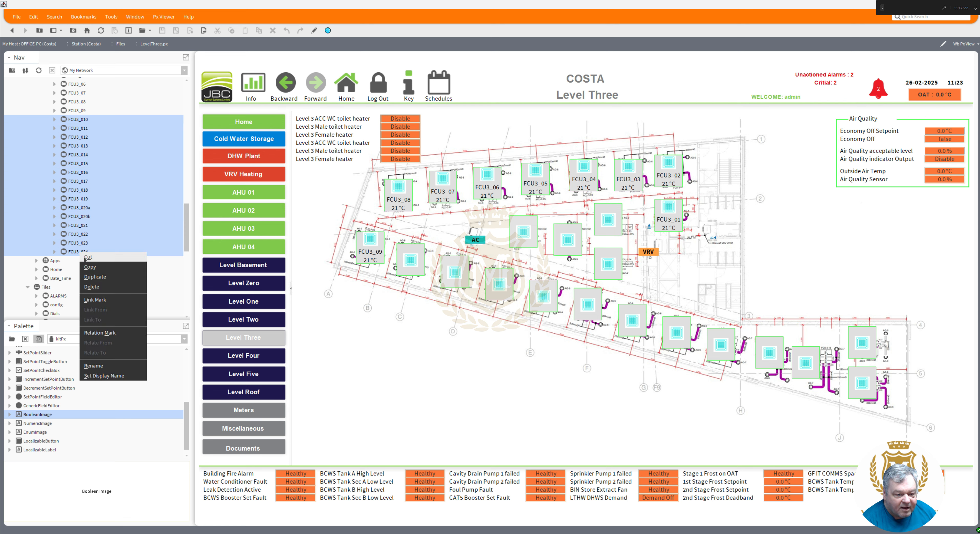
click(114, 366)
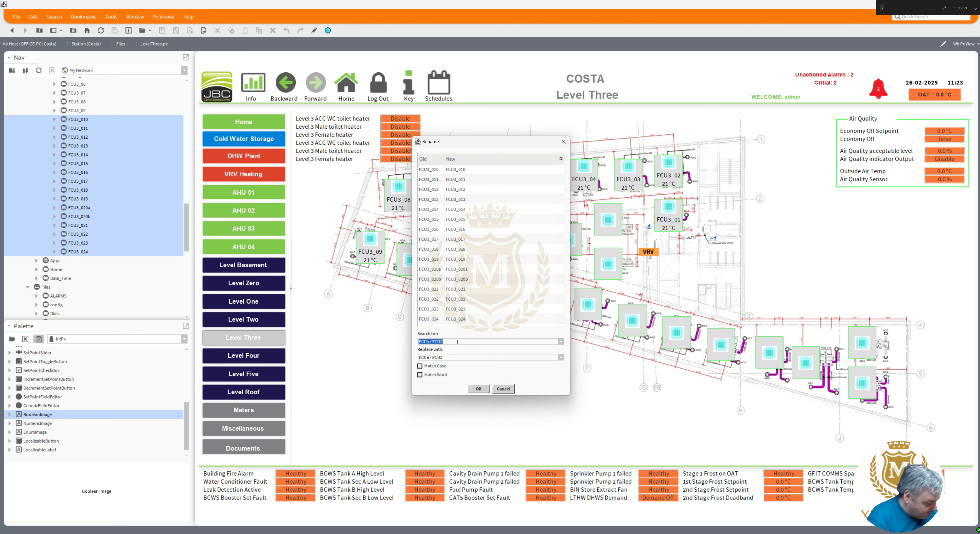
text(FCU3)
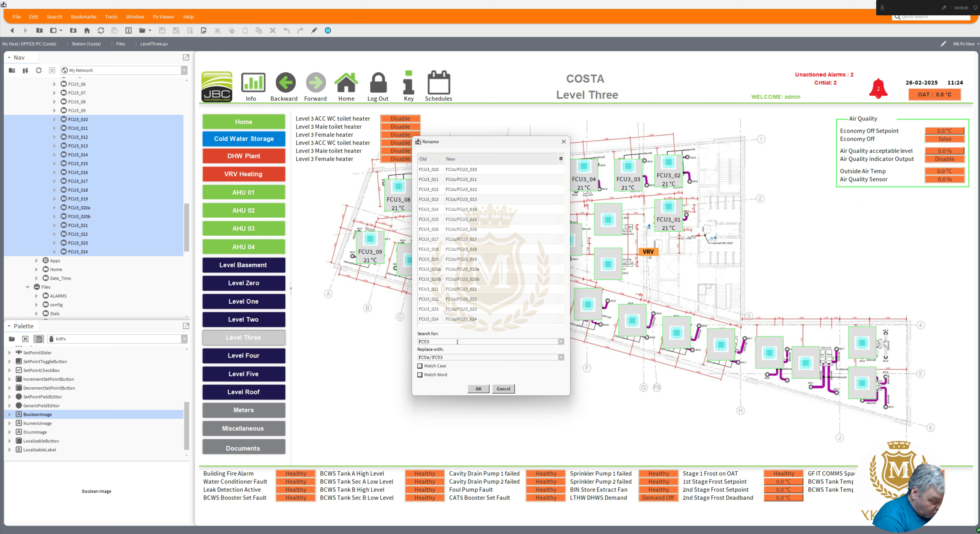
text(_0)
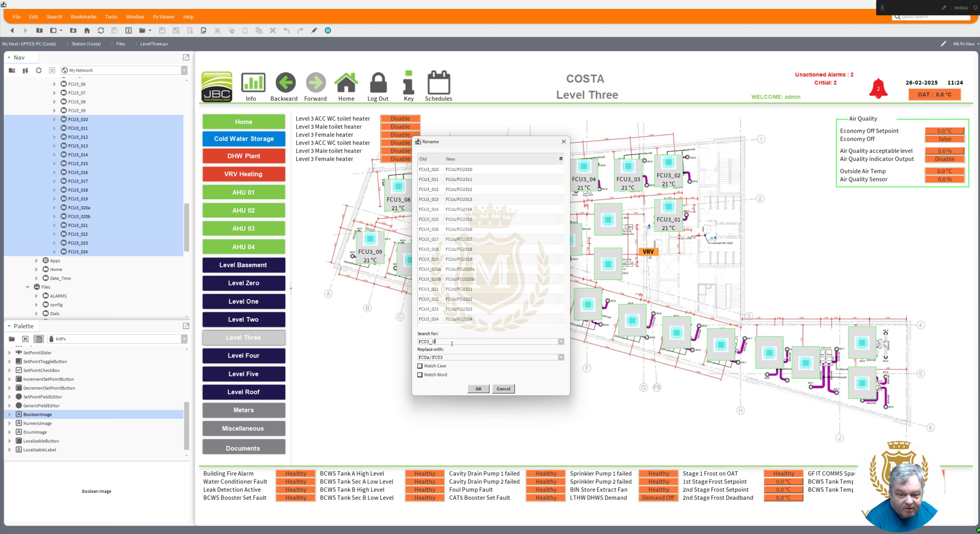
double_click(452, 343)
key(ctrl+c)
triple_click(481, 358)
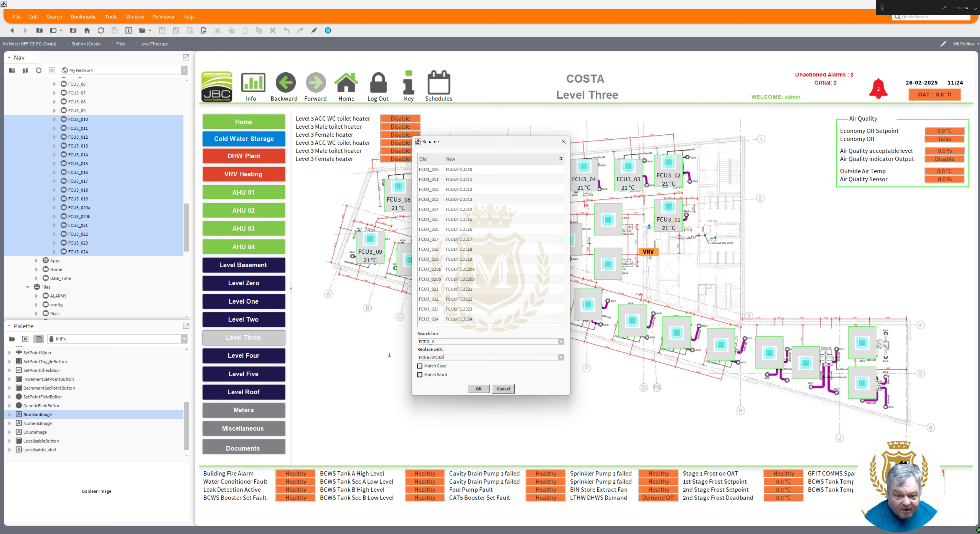
key(ctrl+v)
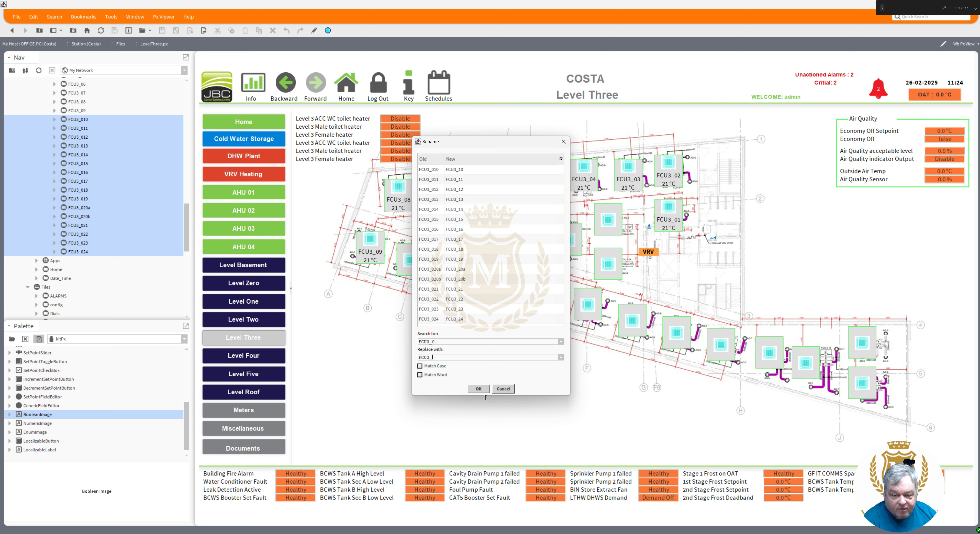
click(478, 389)
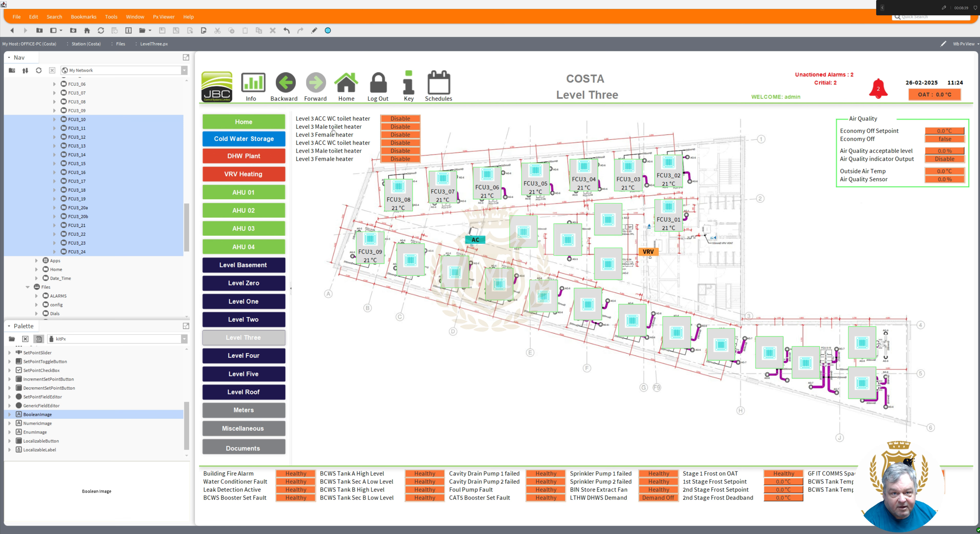
click(101, 30)
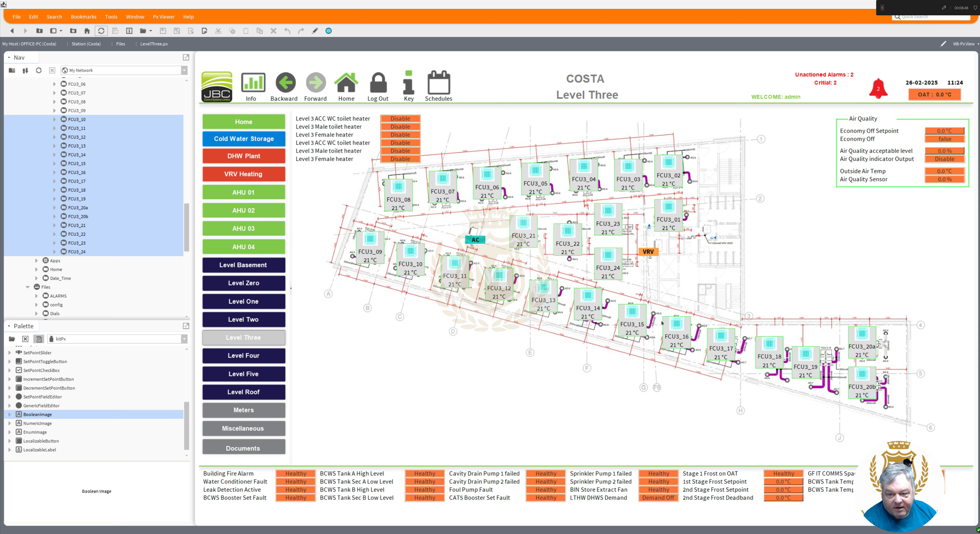
Open the FCU3_20a popup on the Level Three page and check the edit dialog of its Fan Coil Unit note.
click(855, 341)
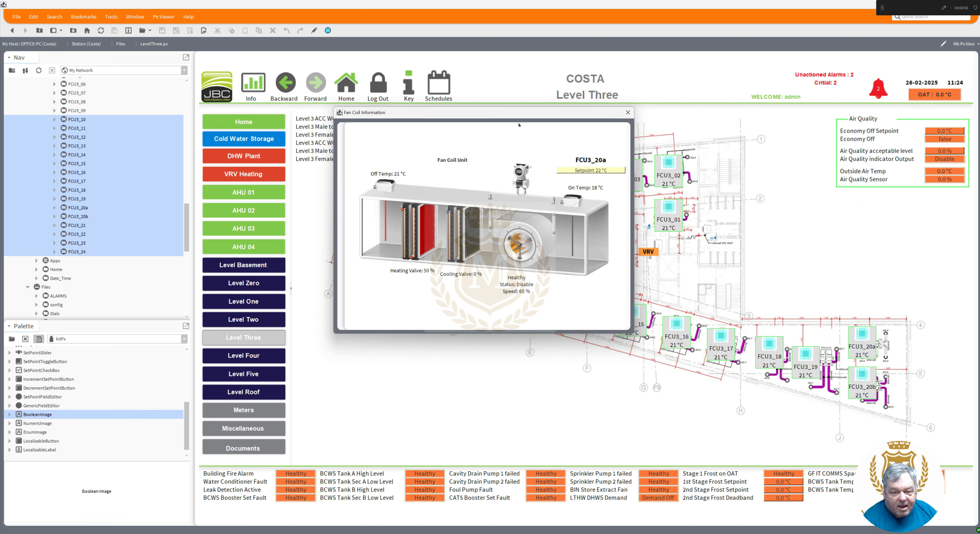
click(454, 160)
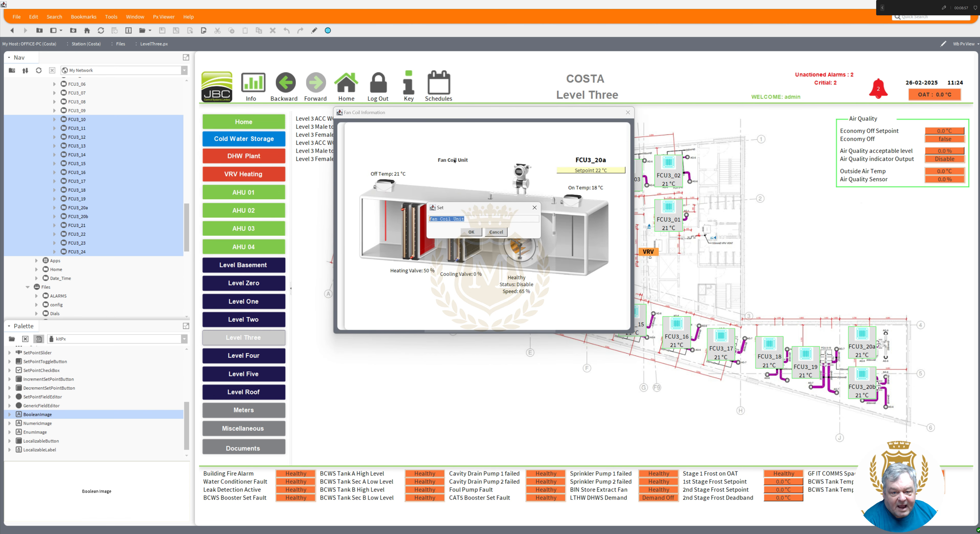
click(496, 232)
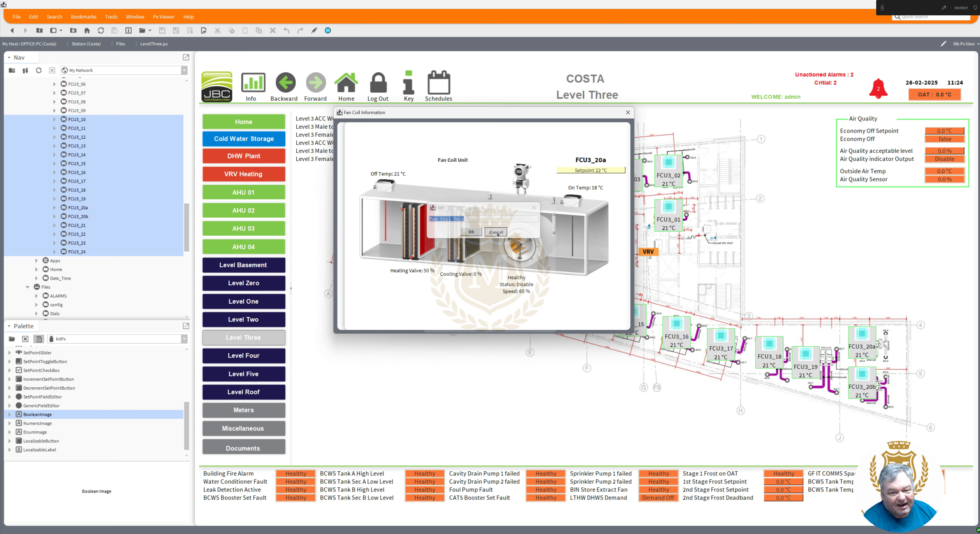
click(458, 161)
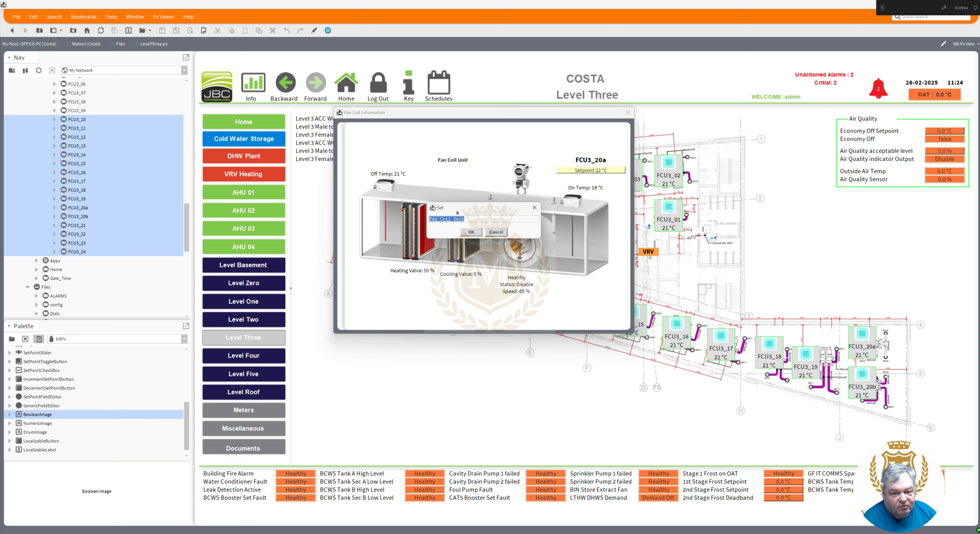
click(500, 234)
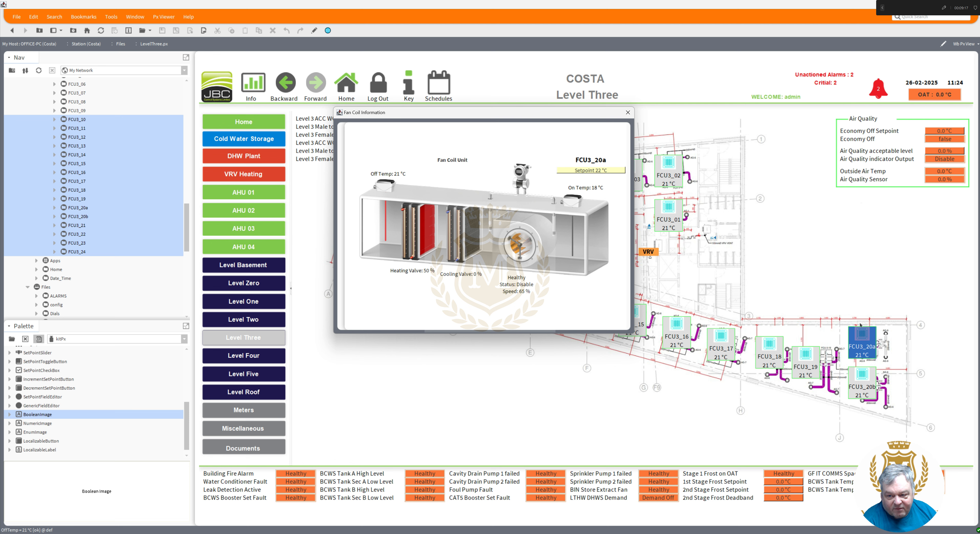
click(459, 162)
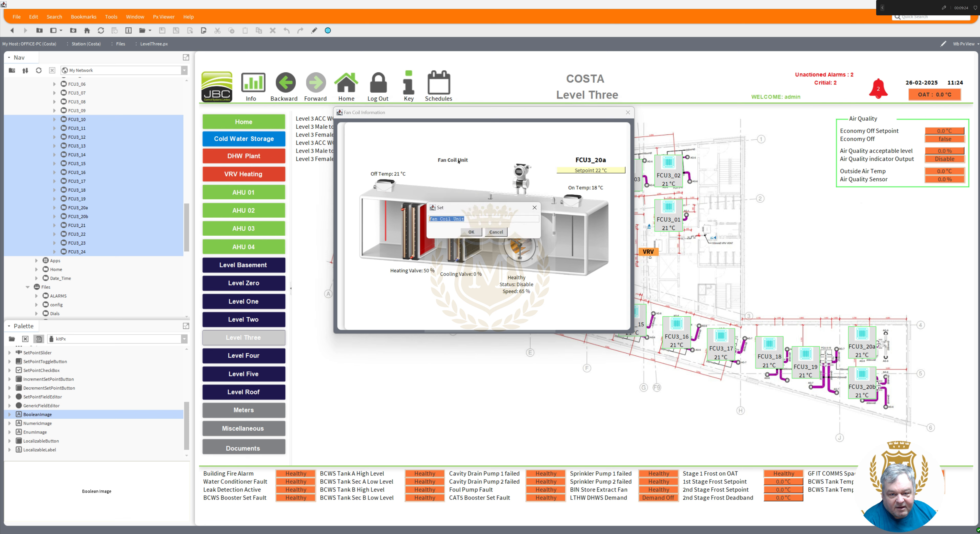
click(470, 232)
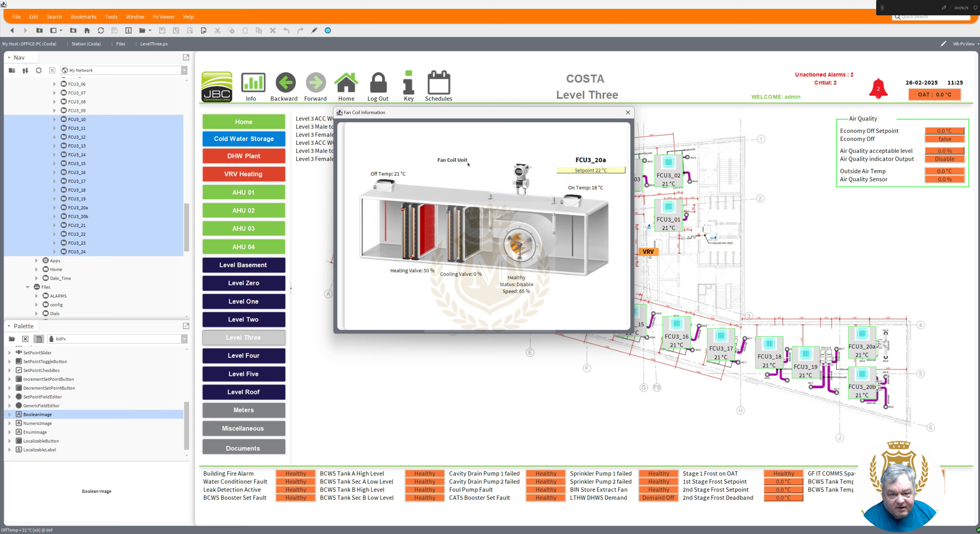
Set the note in the FCU3_20a popup to Fan Coil Unit 20A and close the popup.
click(459, 160)
click(481, 219)
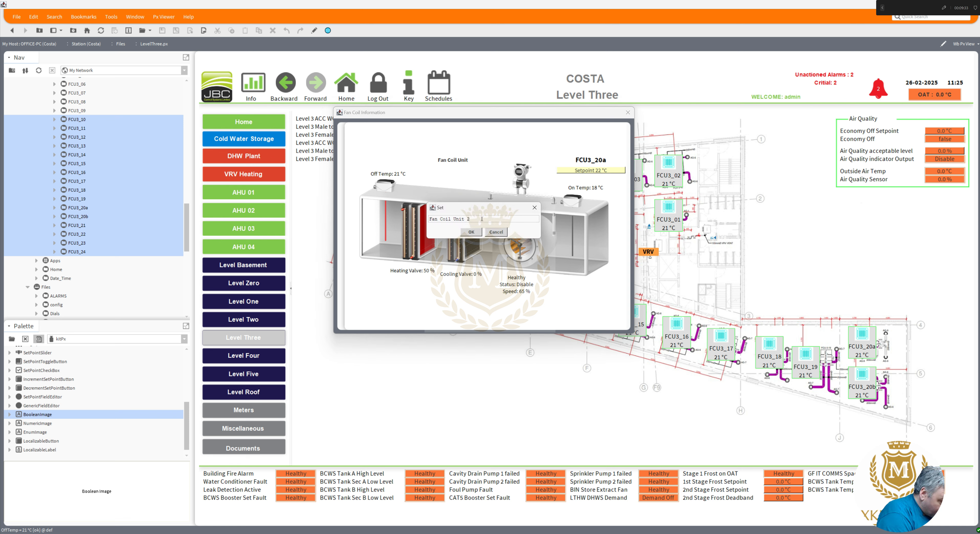
click(472, 233)
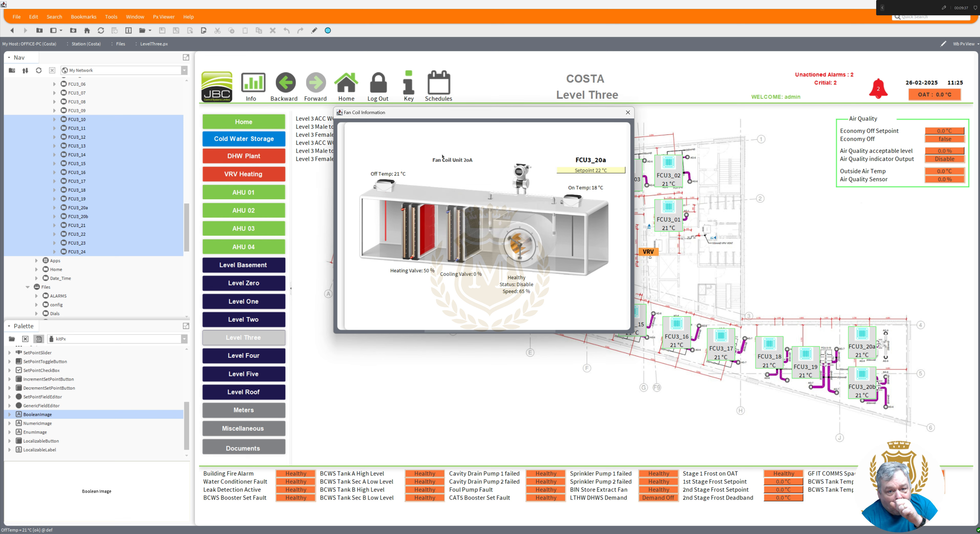
click(455, 160)
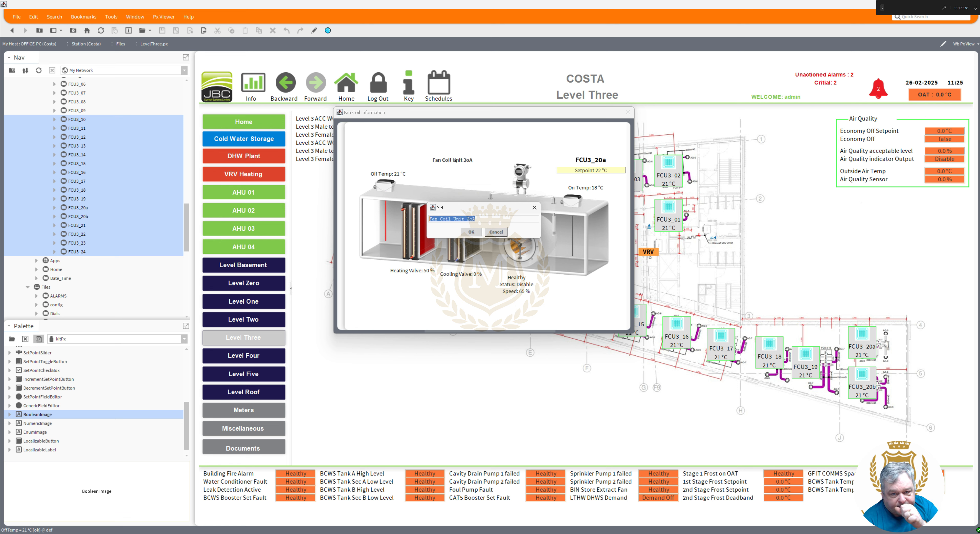
click(473, 218)
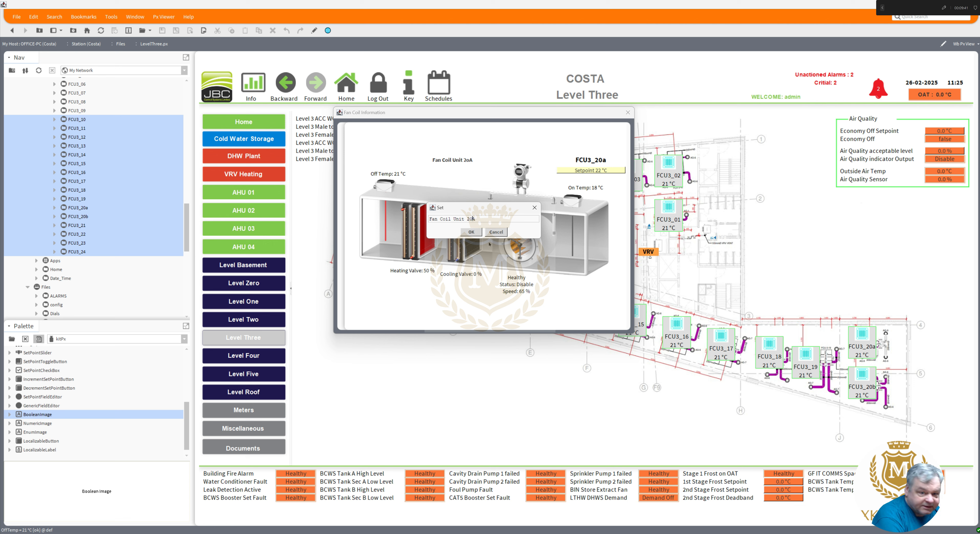
click(470, 233)
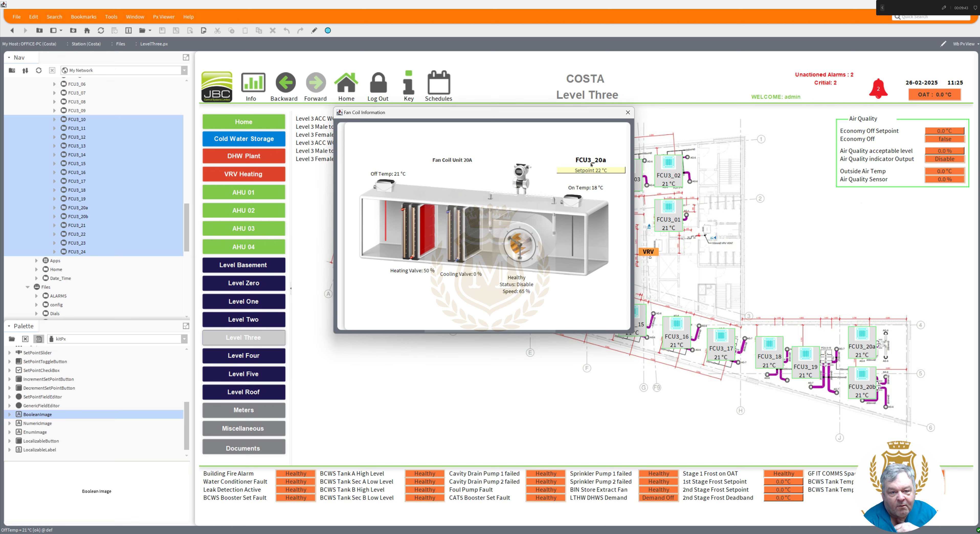
click(628, 112)
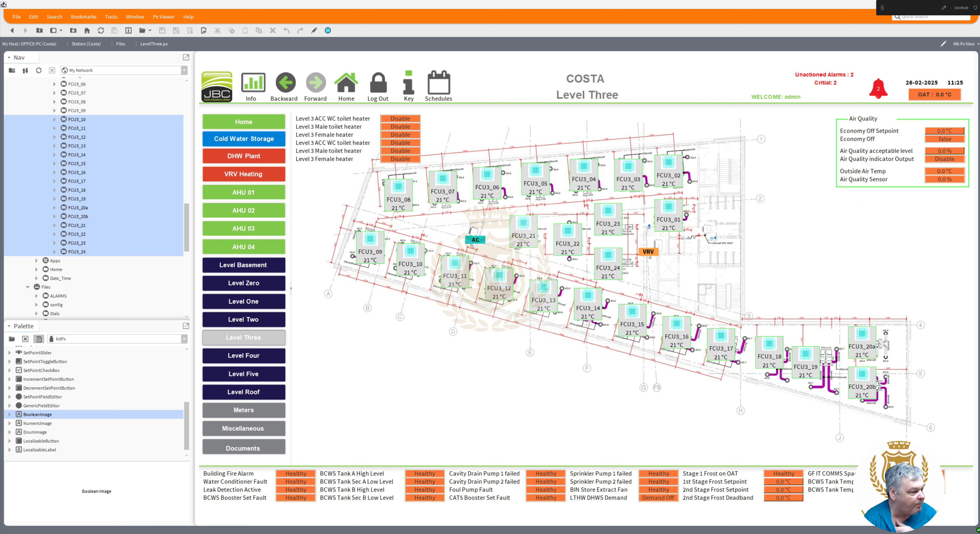
View the FCU3_20b popup and the FCU3_20a popup to compare their notes, closing each one.
click(862, 383)
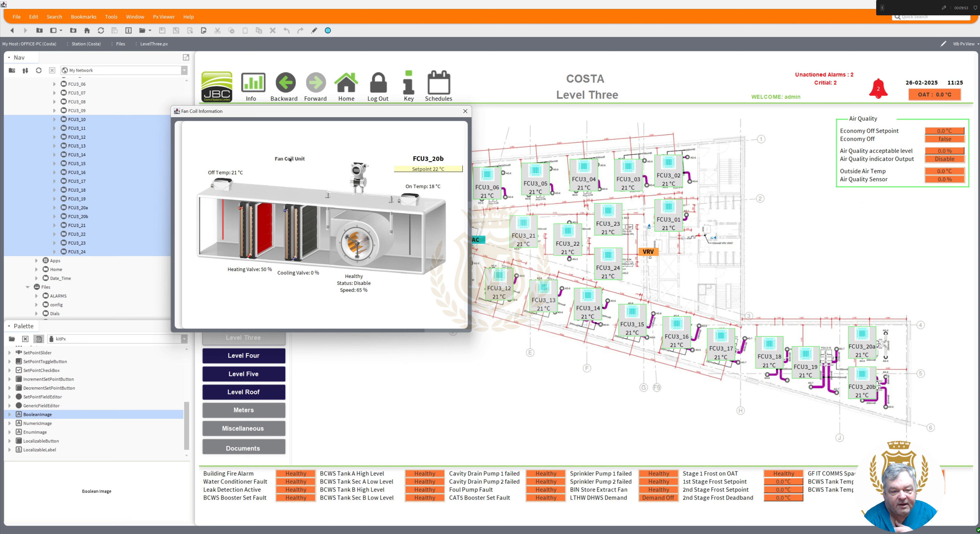
click(465, 111)
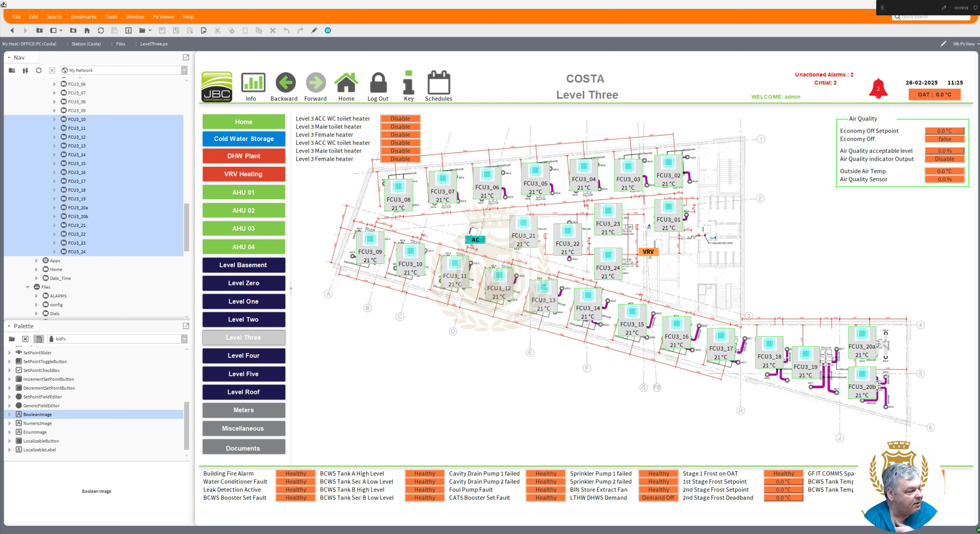
drag(0, 110, 328, 121)
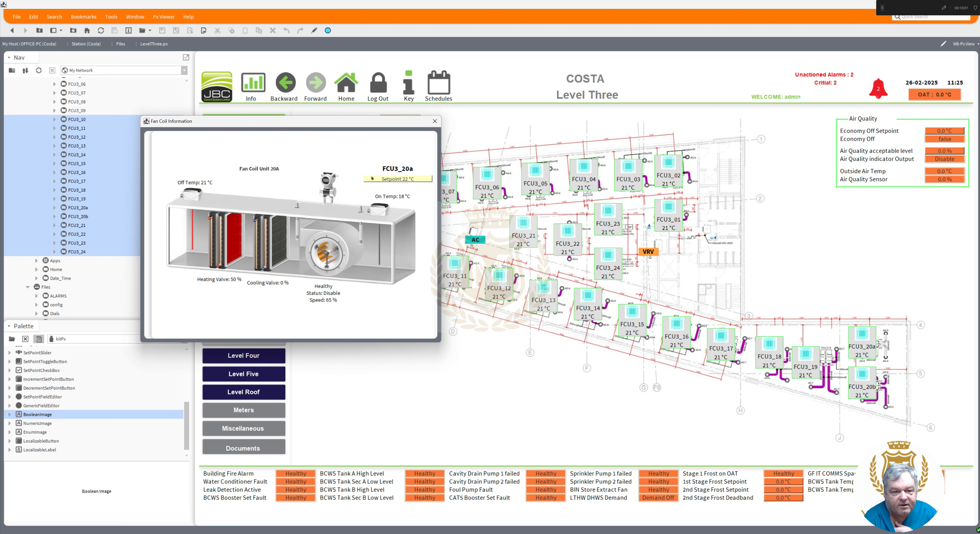
click(435, 121)
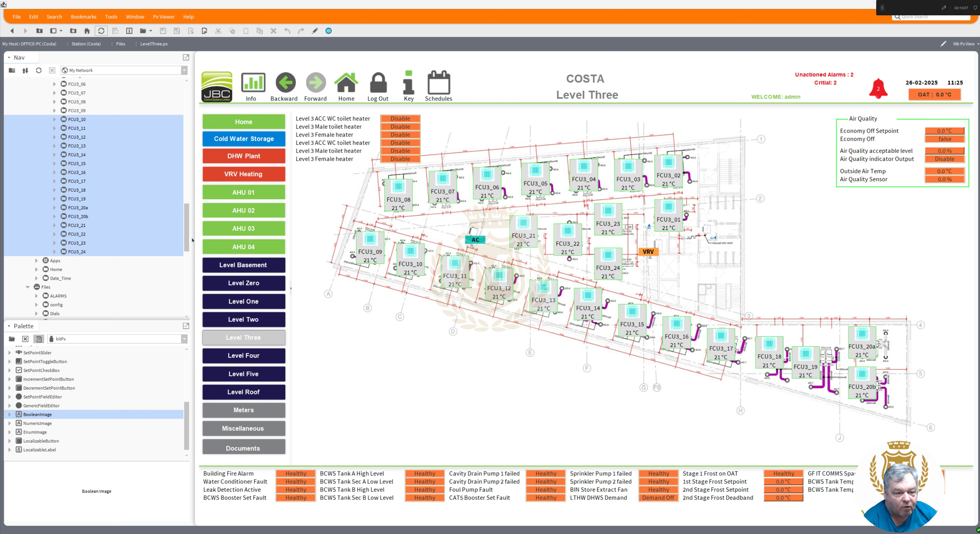
Expand the FCU3_24 folder and view the property sheet of its Note point.
click(54, 252)
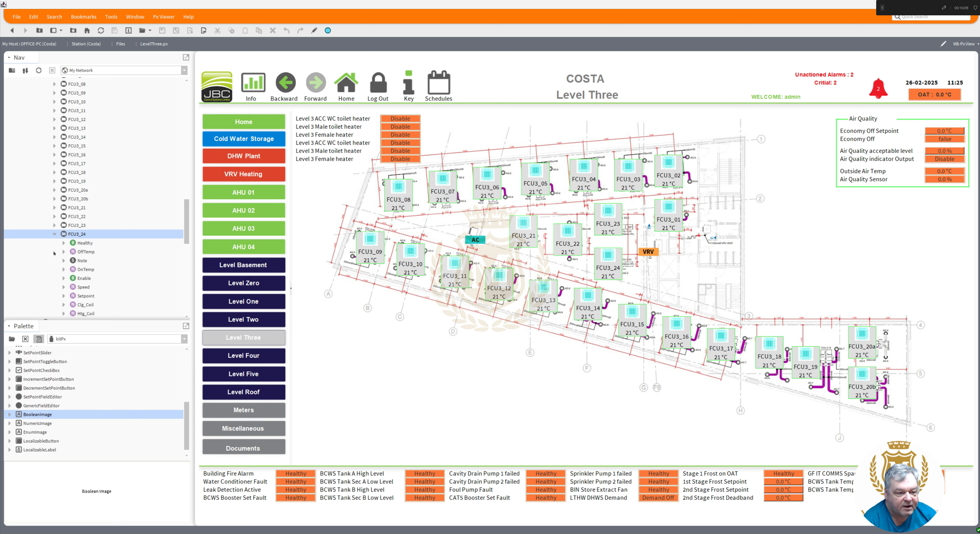
drag(185, 219, 183, 231)
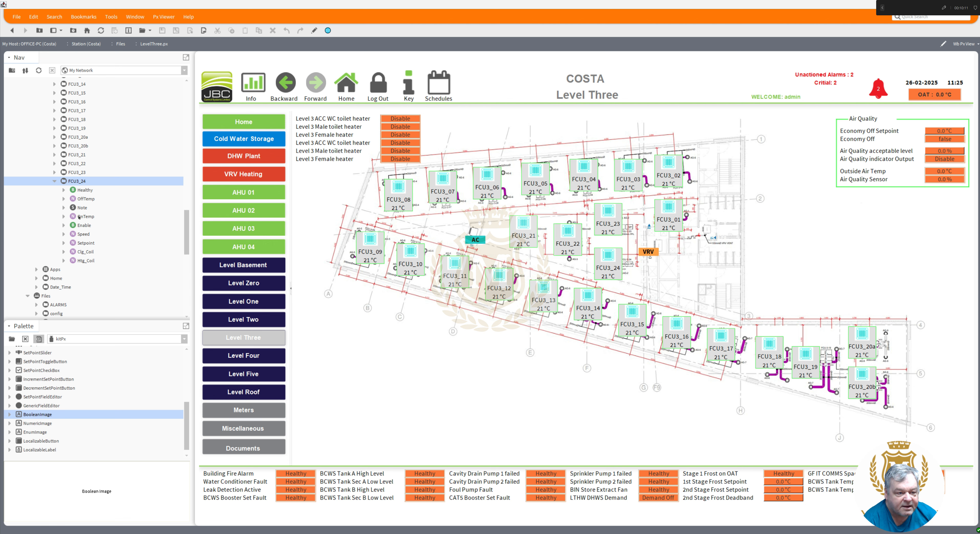
click(82, 208)
double_click(82, 208)
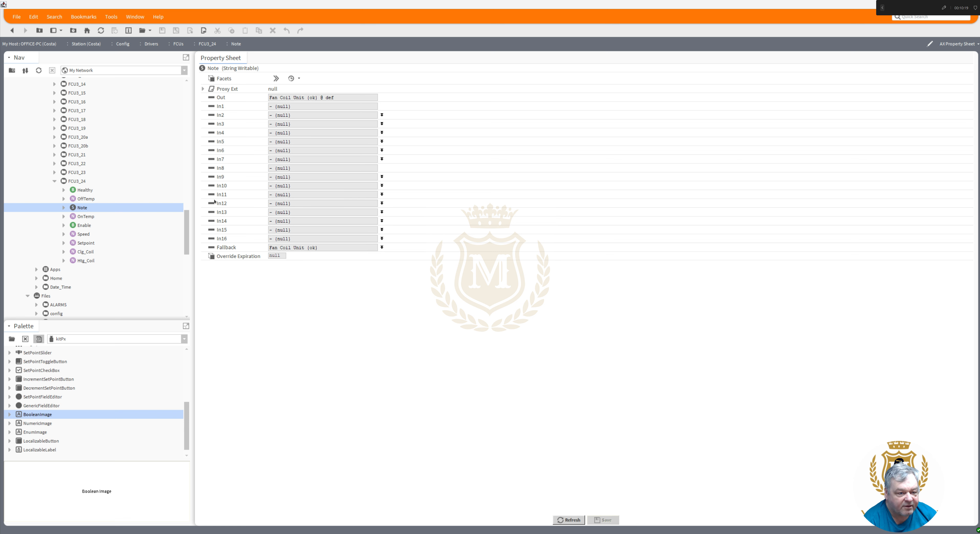
Open FCU.px from the px Popups folder and view it briefly in the Px editor.
scroll(191, 255, down, 7)
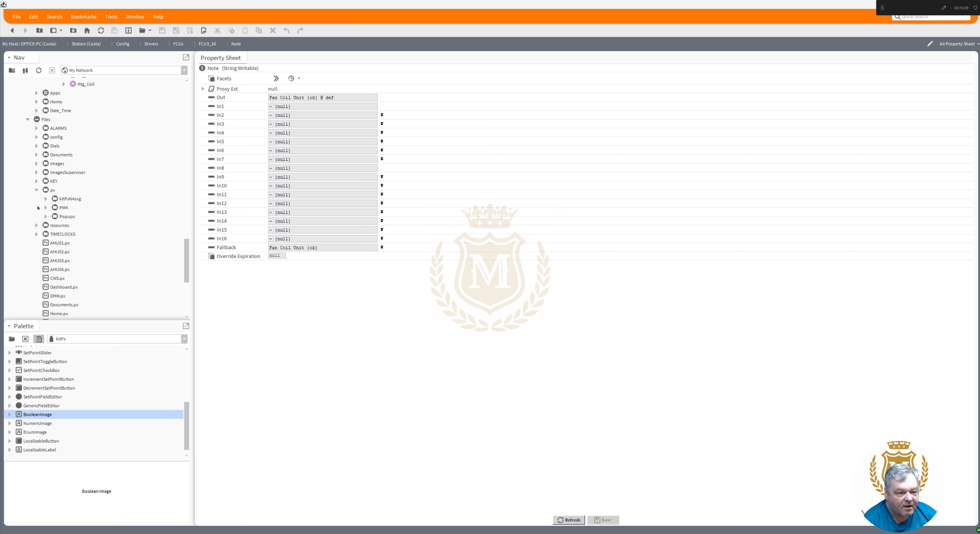
click(46, 217)
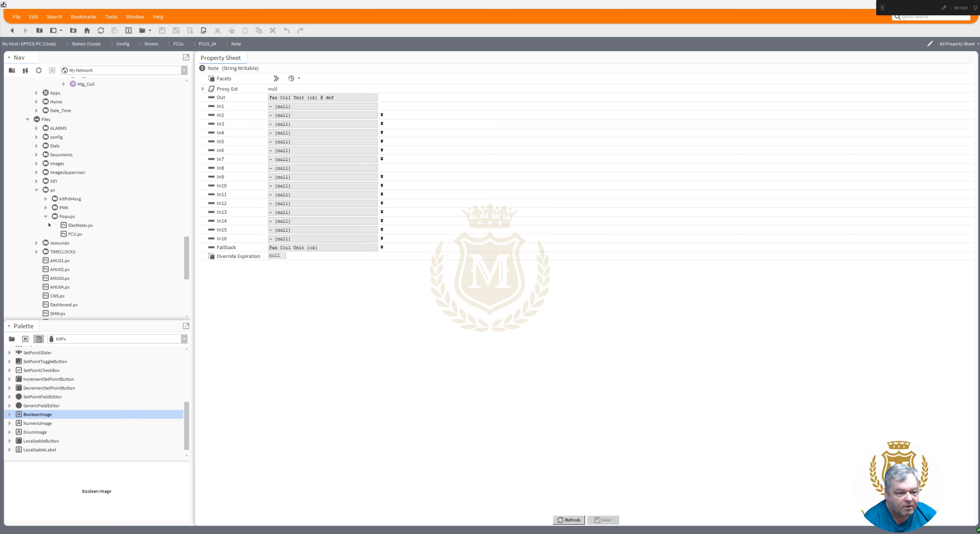
double_click(75, 234)
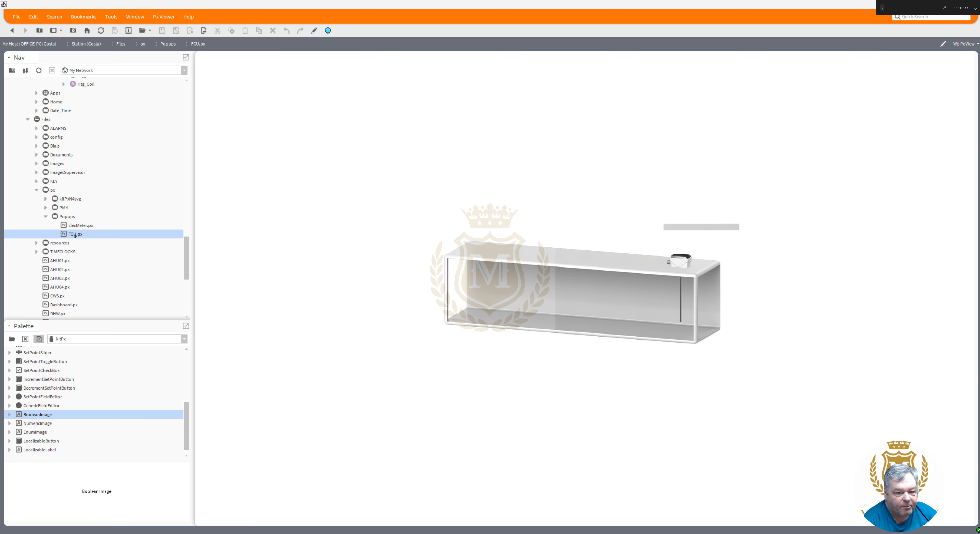
click(315, 31)
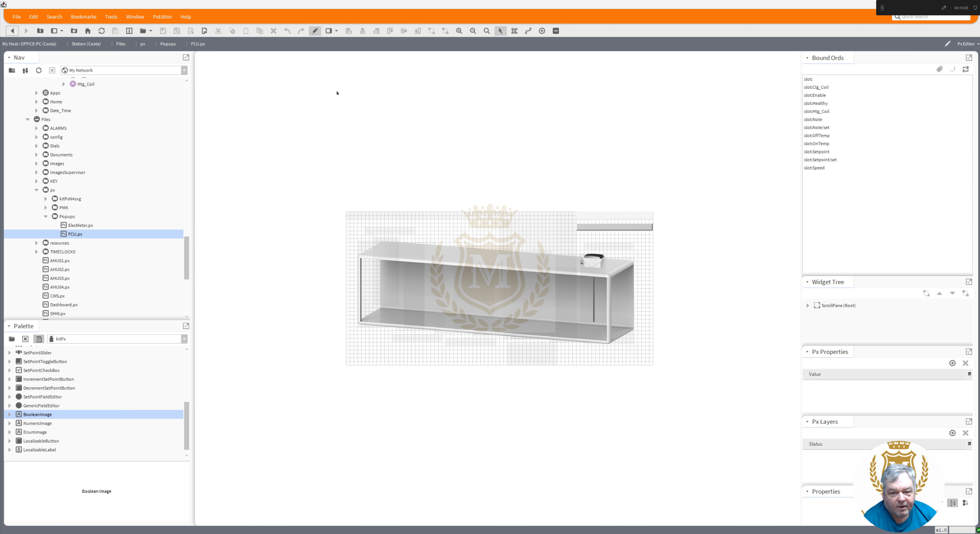
click(314, 31)
Inspect the text format and bindings of the note's ImageButton in the FCU3_24 graphic, and leave edit mode.
drag(191, 242, 195, 216)
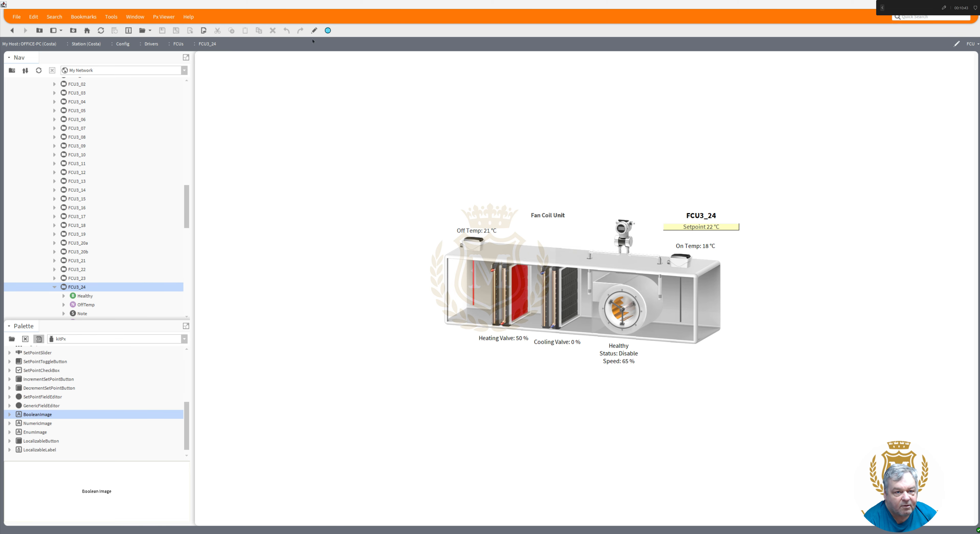
click(314, 30)
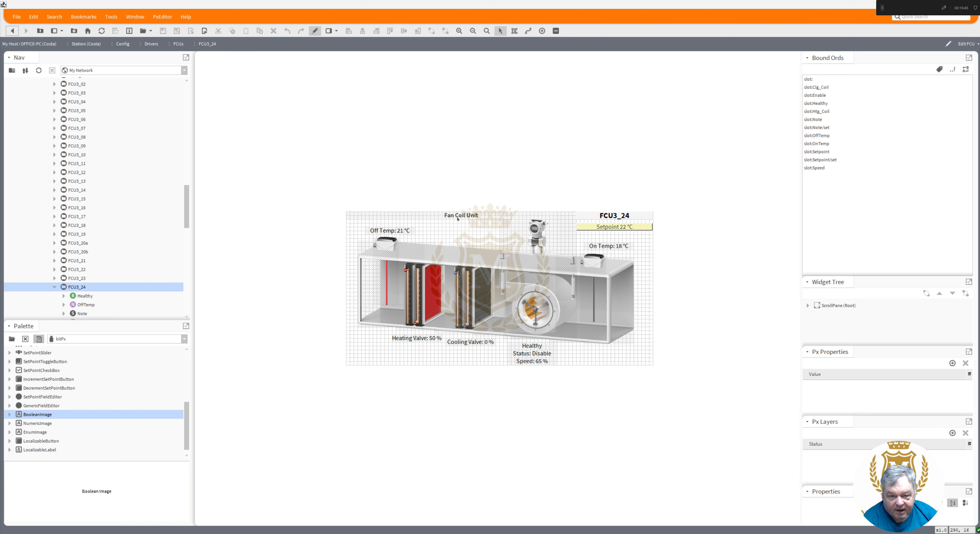
double_click(458, 219)
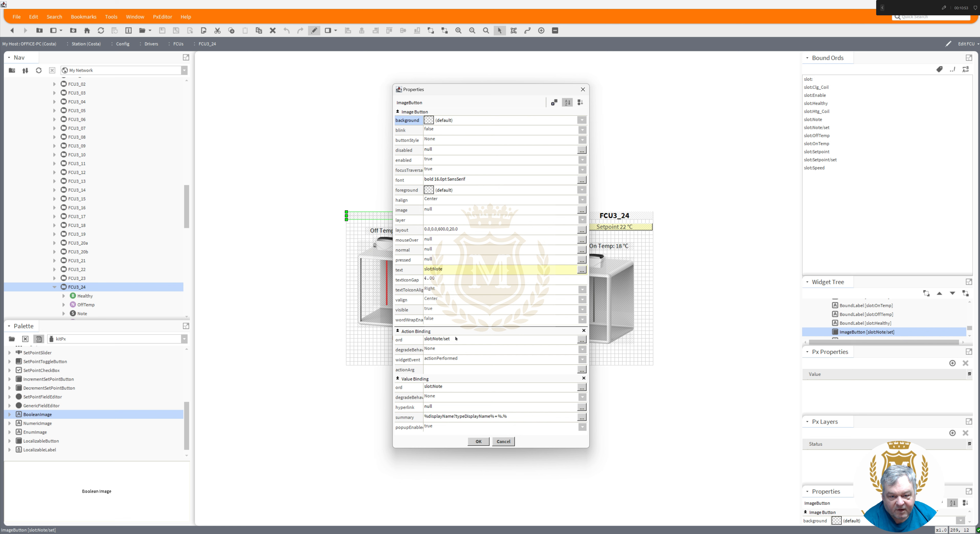
double_click(460, 271)
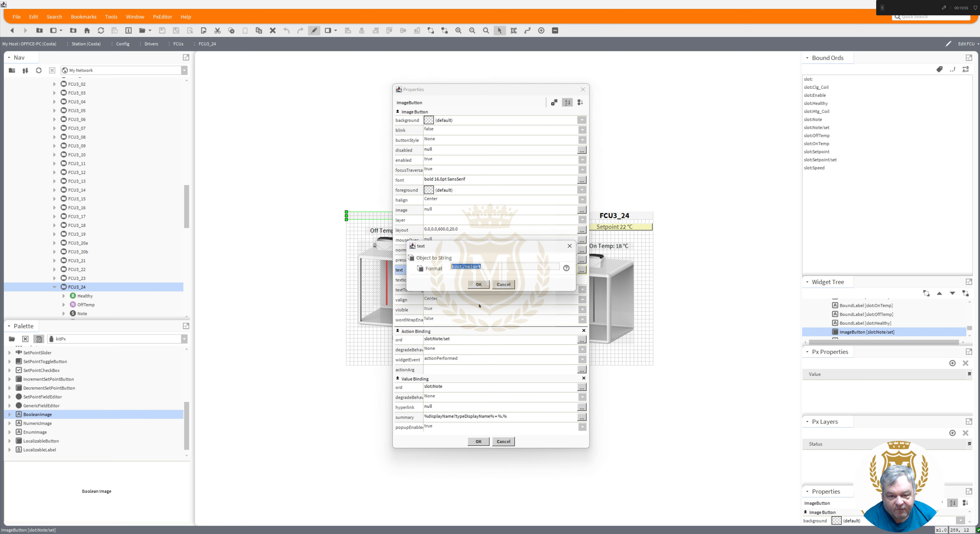
click(479, 285)
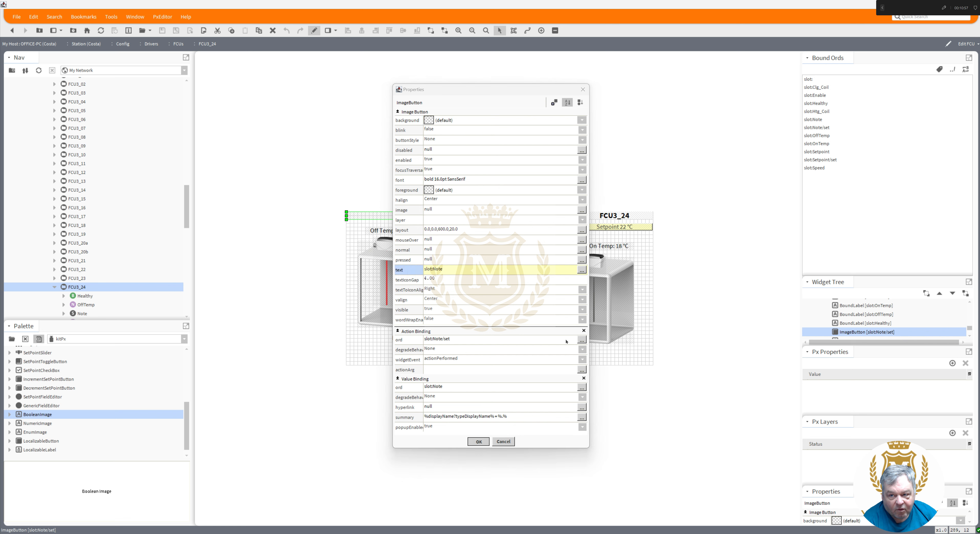
click(479, 442)
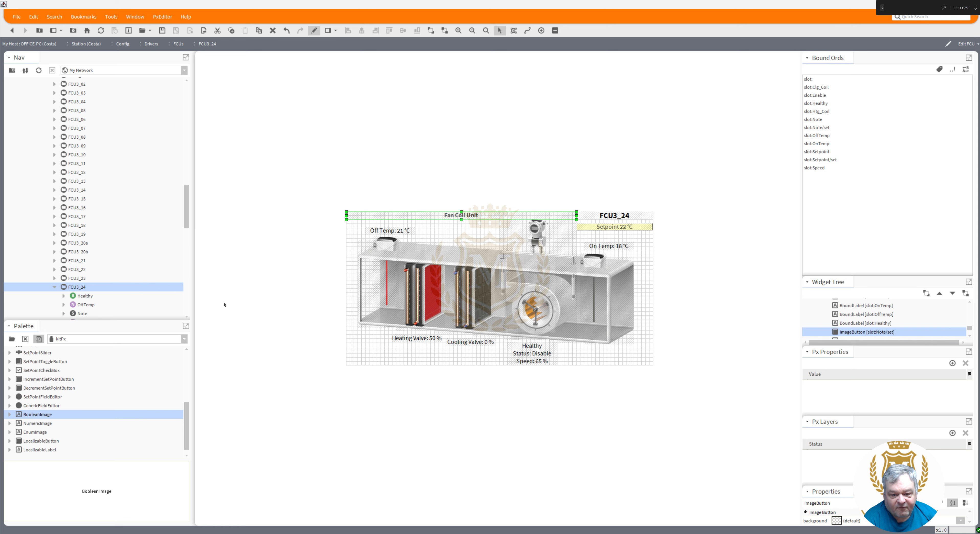
click(314, 31)
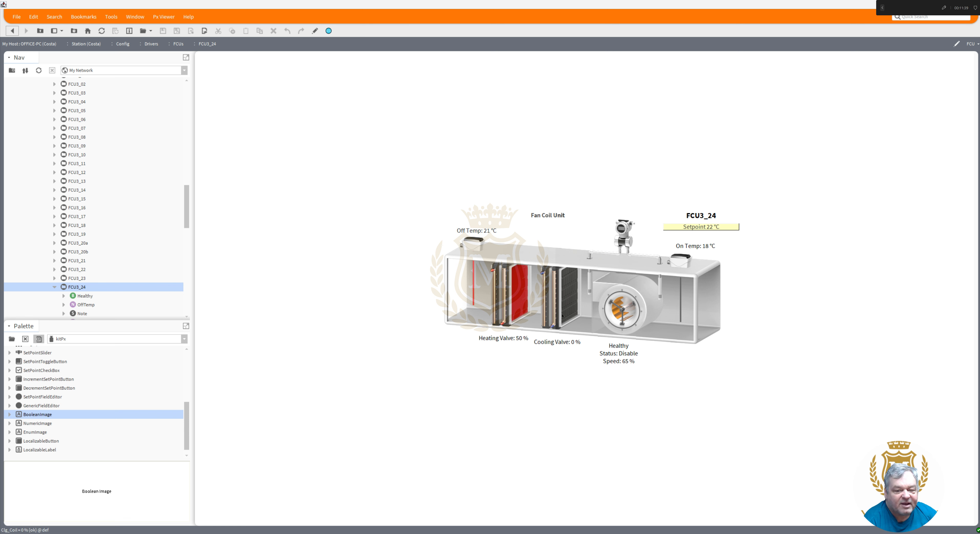
Rename the Htg_Coil point in the FCU3_24 folder to Htg_Coilkkkkk and check the FCU3_24 graphic in view mode.
click(319, 30)
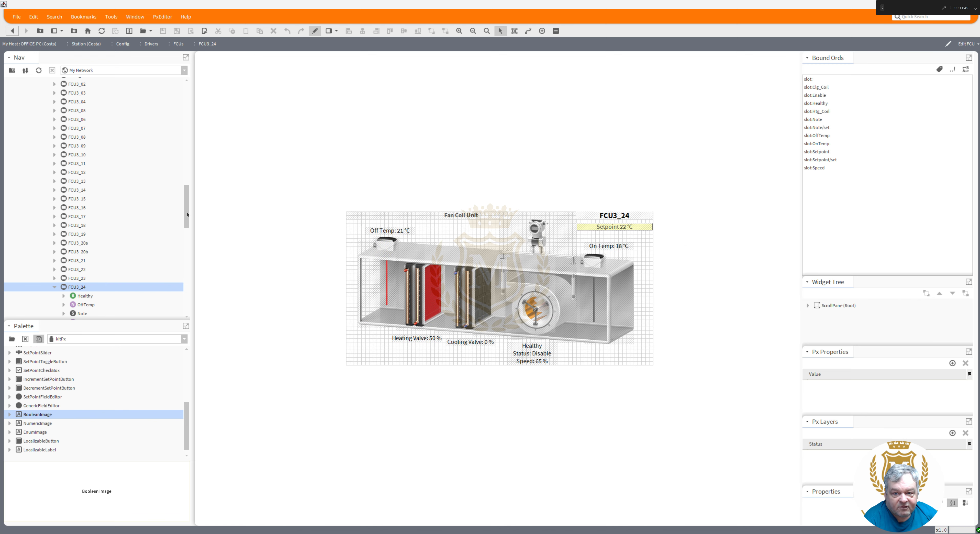
drag(187, 214, 187, 235)
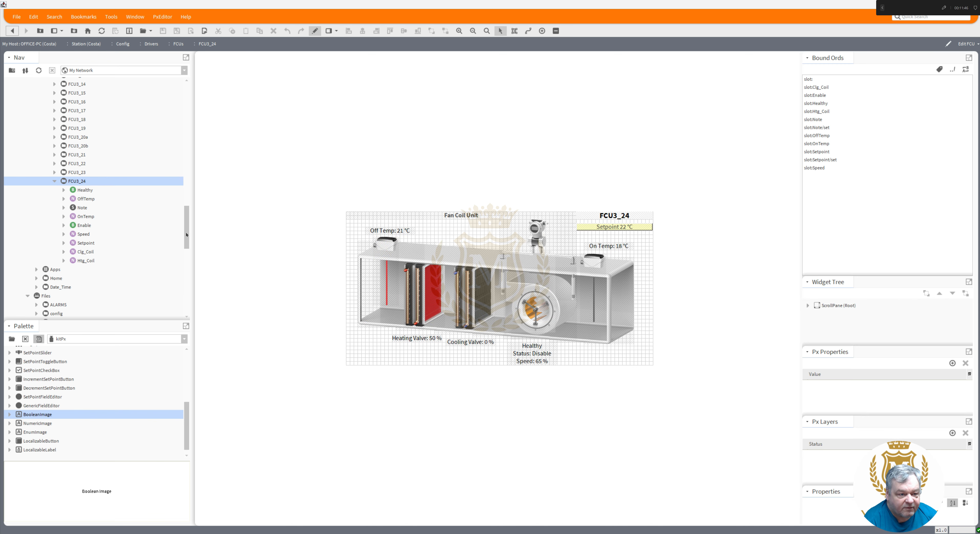
click(86, 261)
right_click(86, 261)
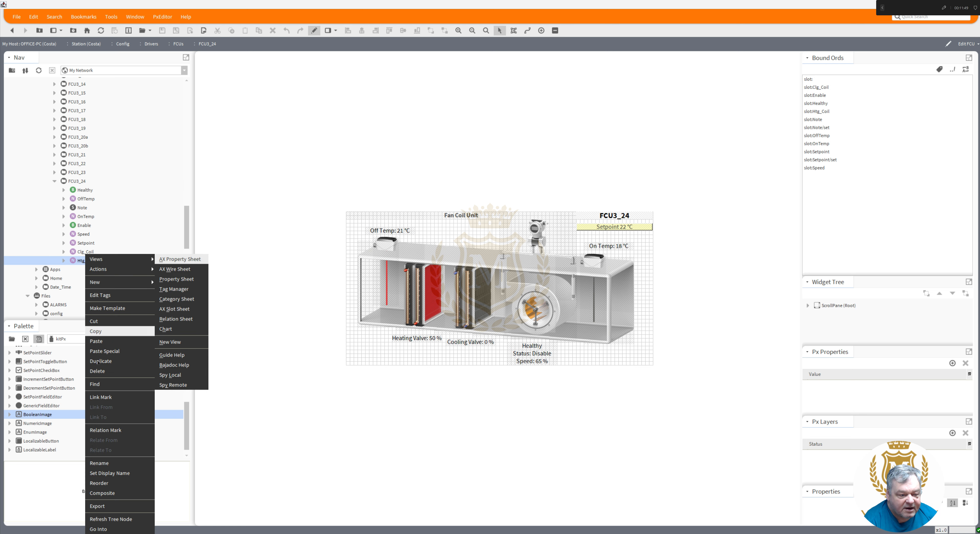
click(100, 463)
click(471, 260)
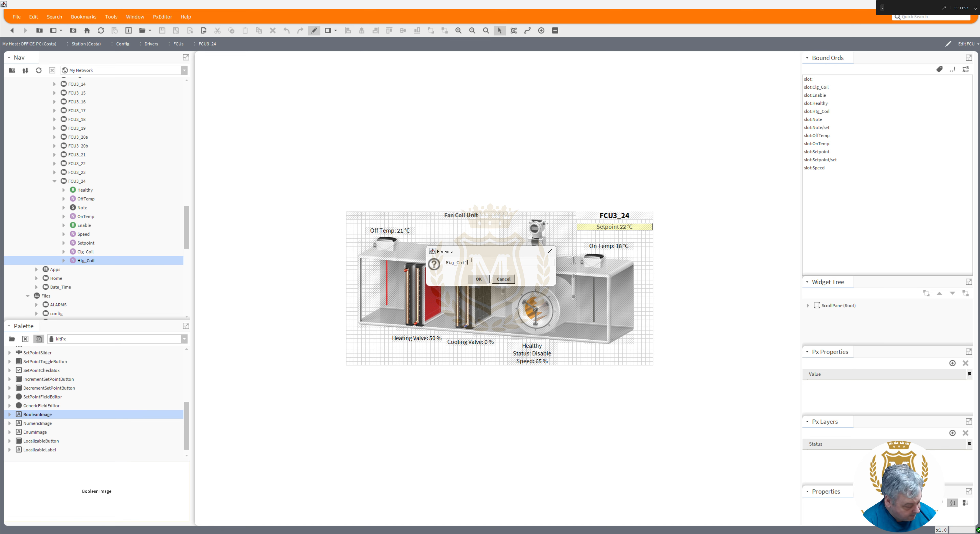
click(478, 278)
click(315, 31)
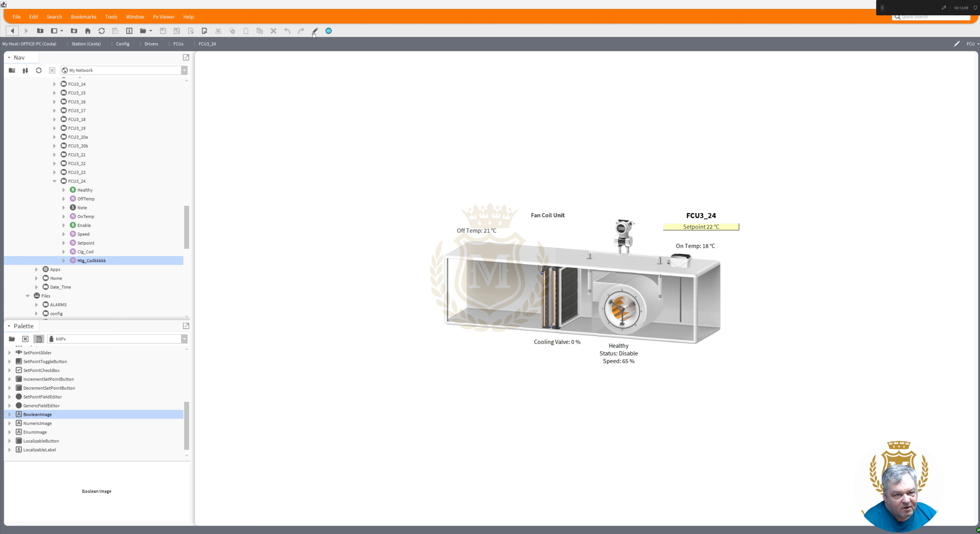
Inspect the Off Temp sensor label's image ranges and value binding in the FCU3_24 graphic, closing its properties without changes.
click(315, 31)
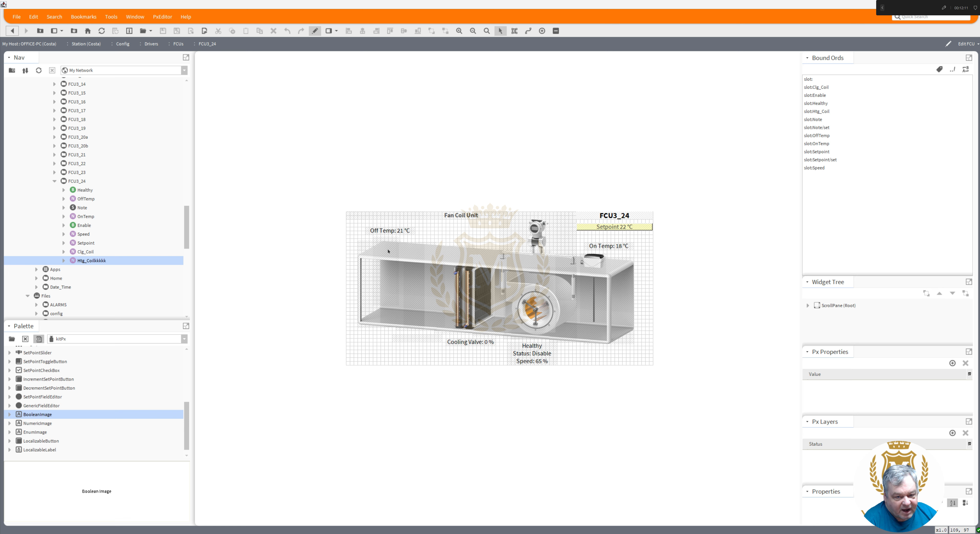
double_click(388, 251)
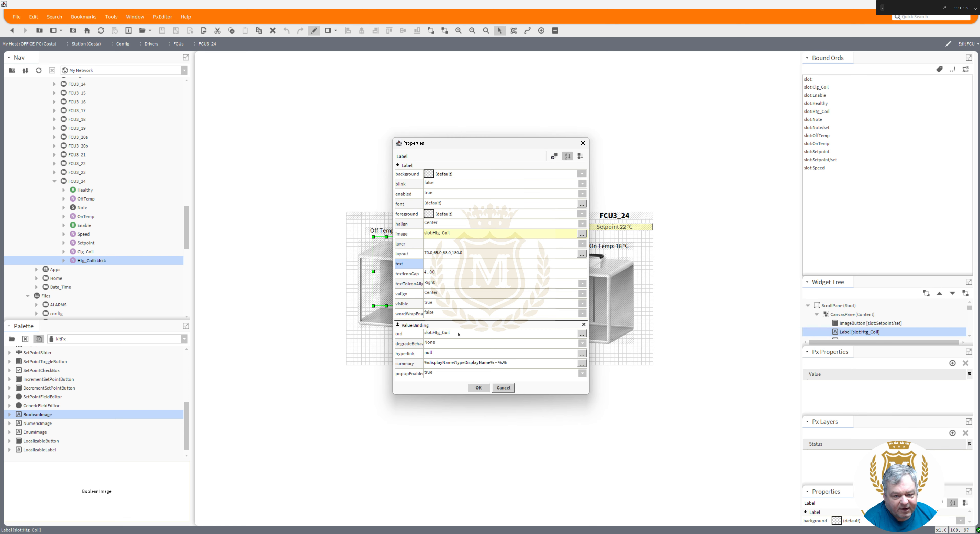
click(470, 233)
drag(558, 250, 658, 250)
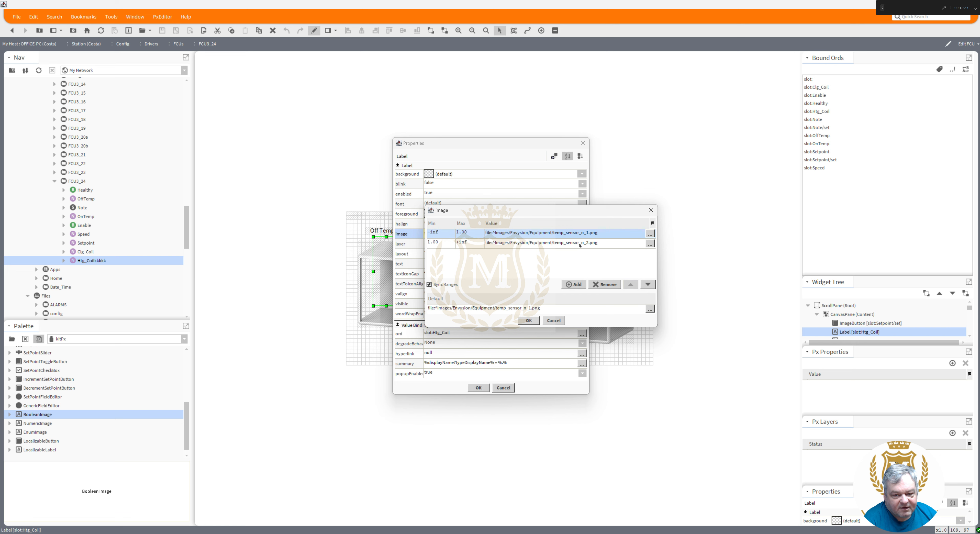
click(555, 320)
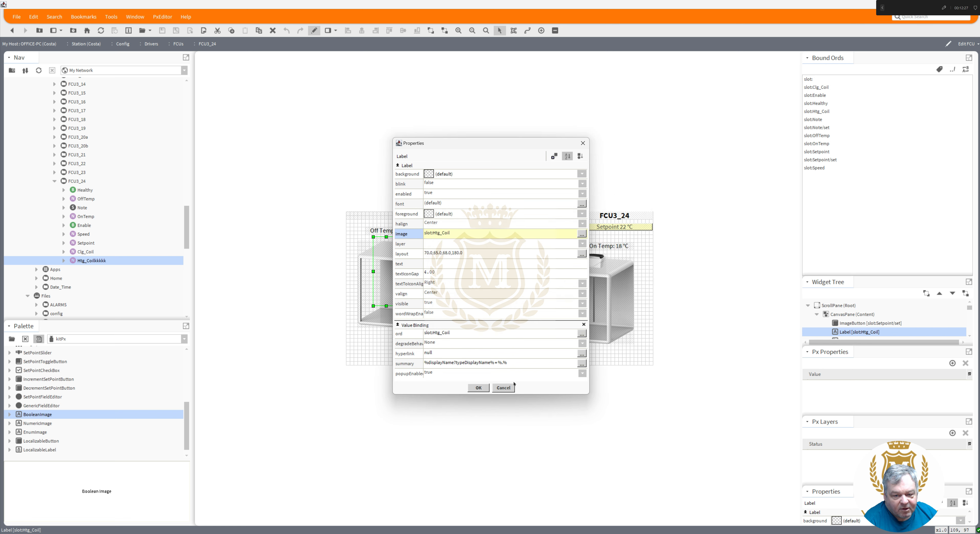
click(508, 389)
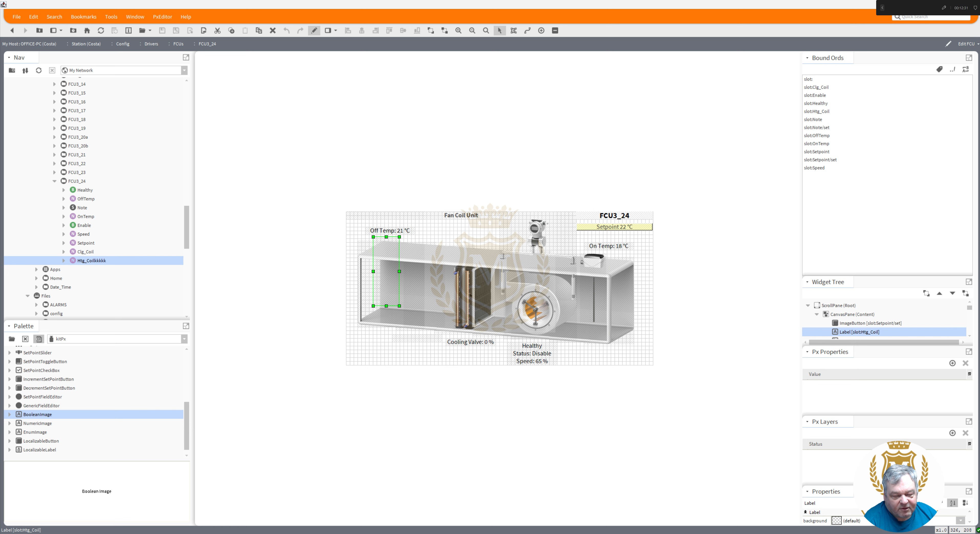
double_click(390, 280)
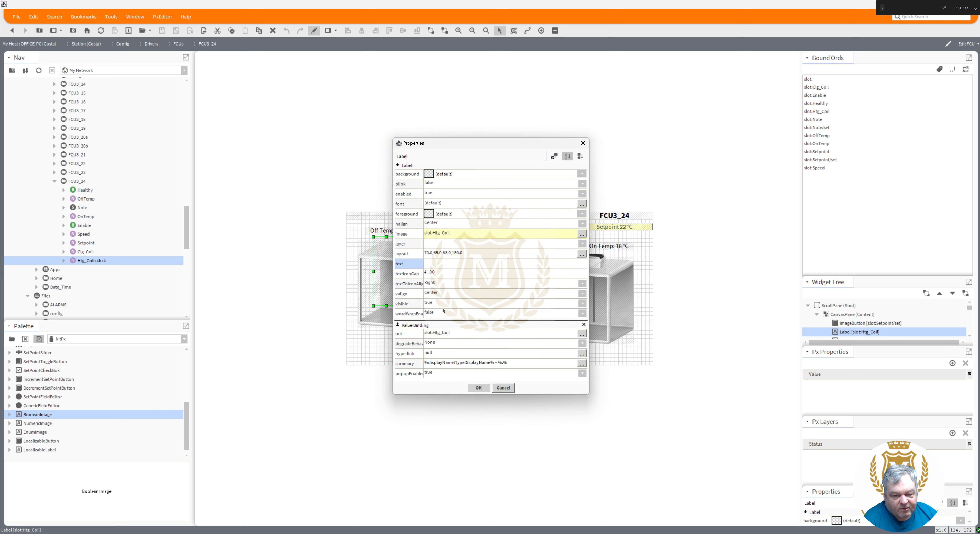
click(504, 387)
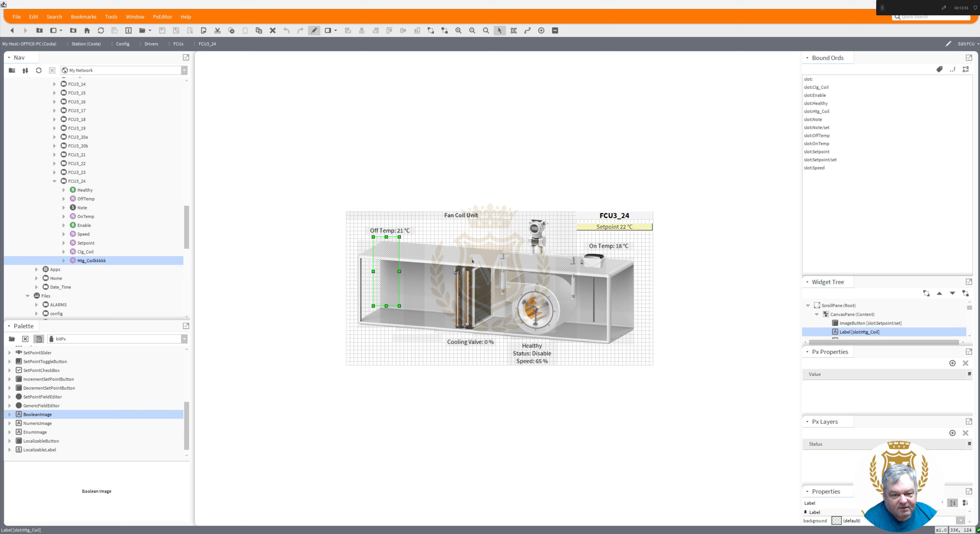
Replace the Off Temp sensor label with a duplicate of the On Temp sensor label, place it below the Off Temp text, and leave edit mode.
click(491, 258)
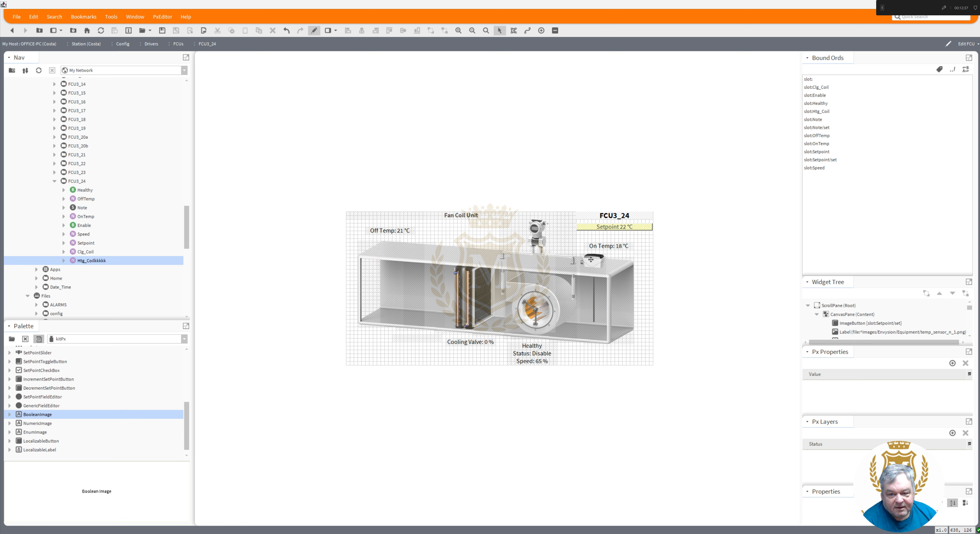
right_click(591, 260)
click(606, 308)
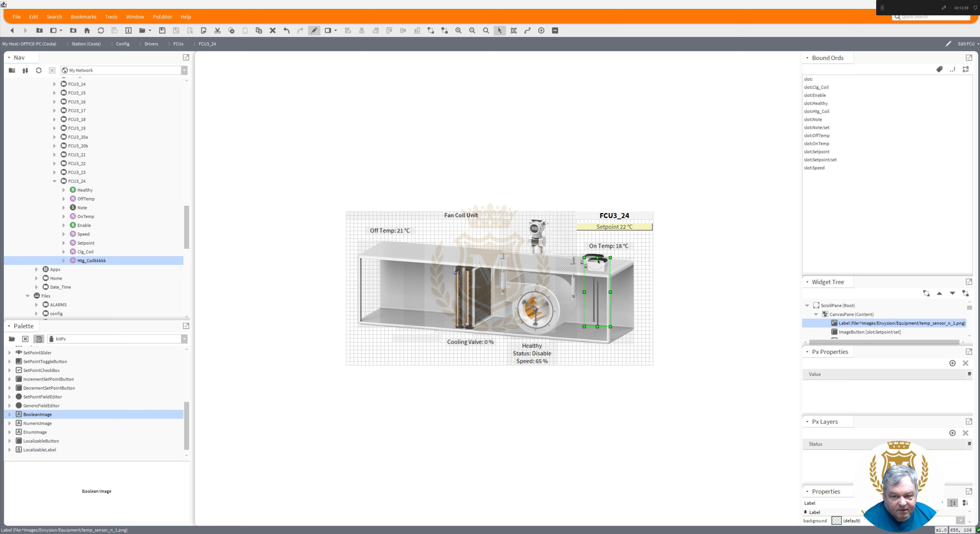
drag(598, 266, 392, 248)
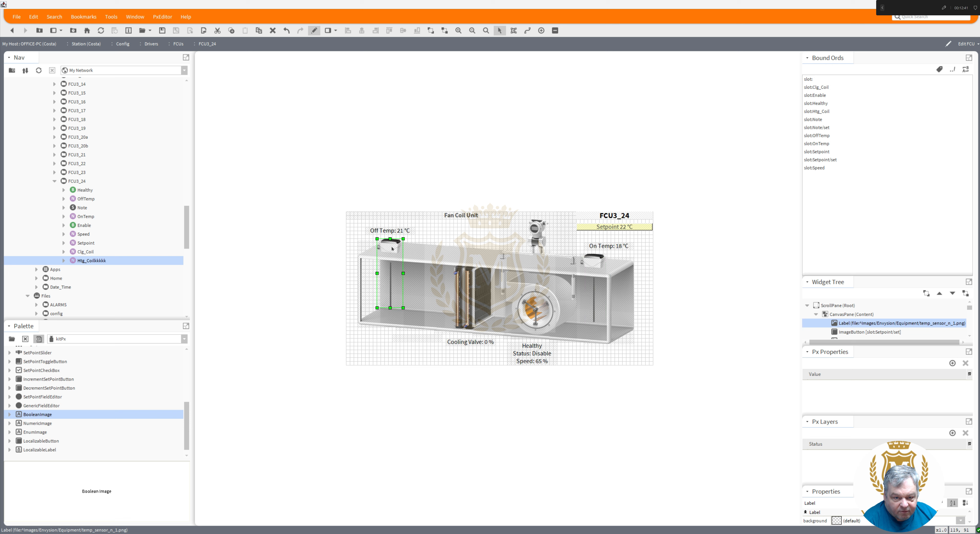
key(Up)
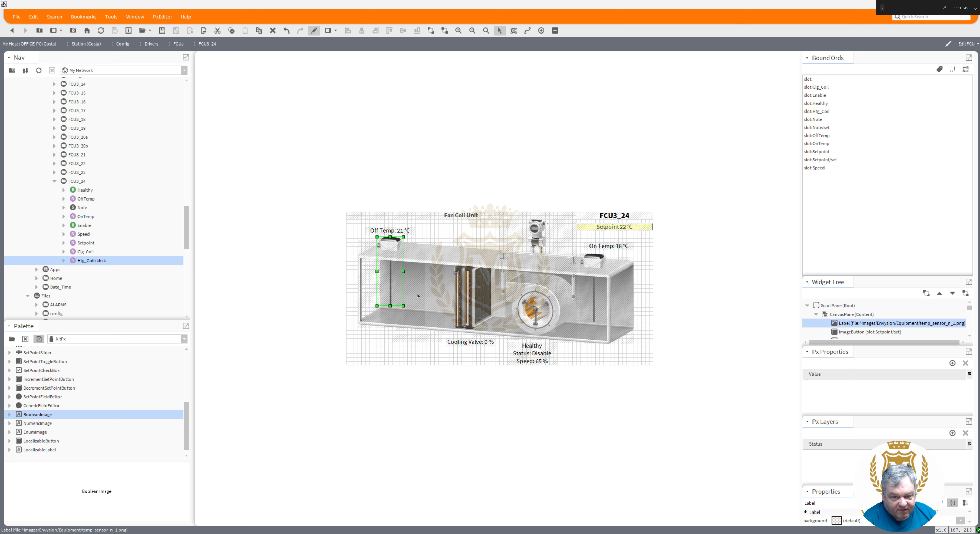
click(316, 30)
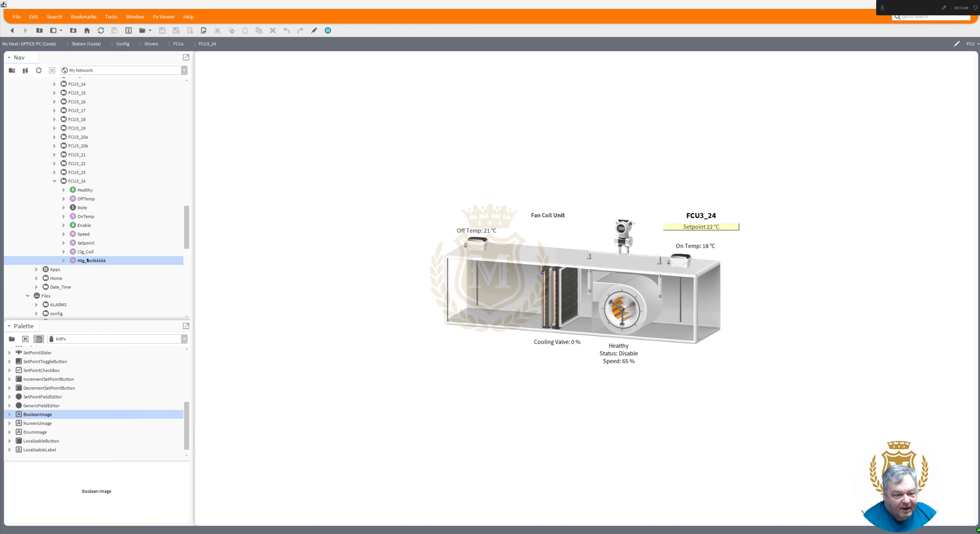
Rename the misnamed heating coil point in the FCU3_24 folder back to Htg_Coil and refresh the graphic.
right_click(87, 260)
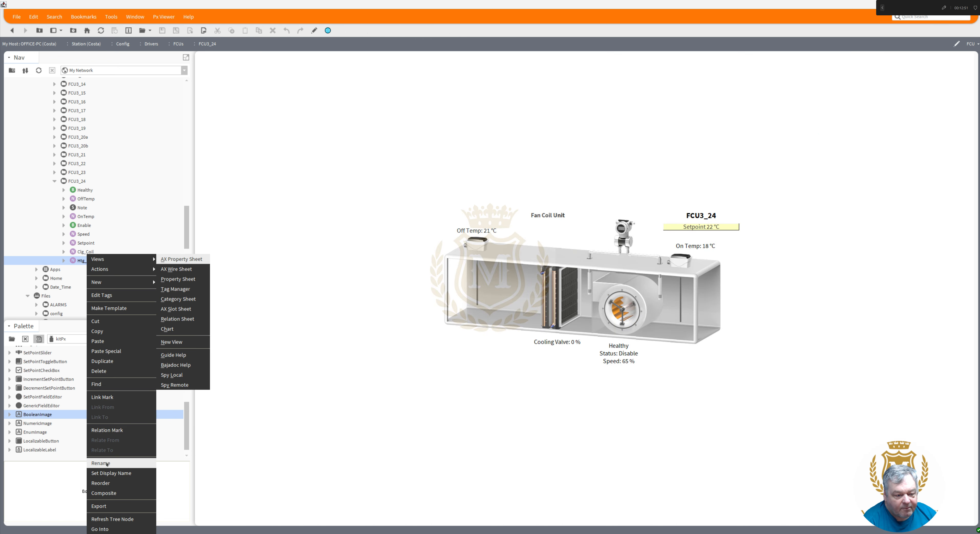
click(114, 463)
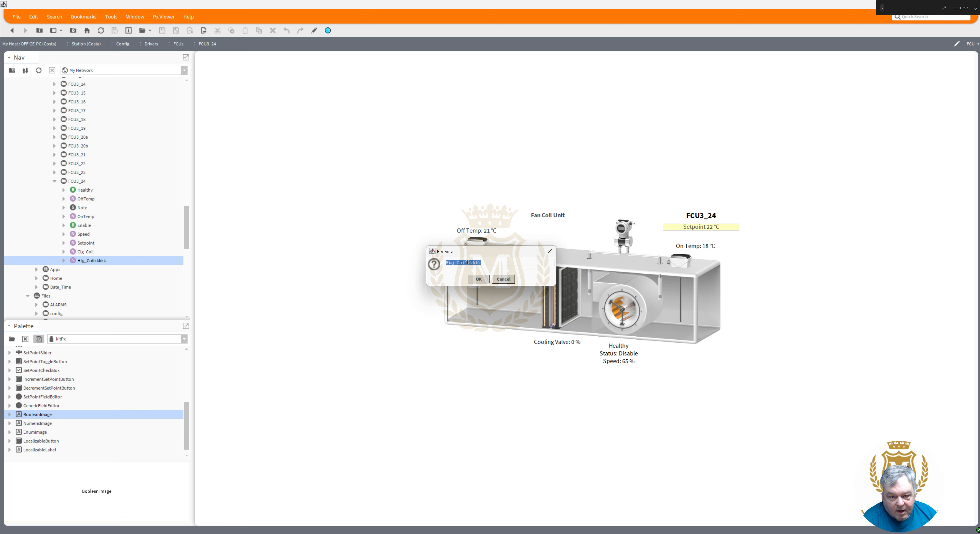
drag(467, 263, 516, 262)
key(BackSpace)
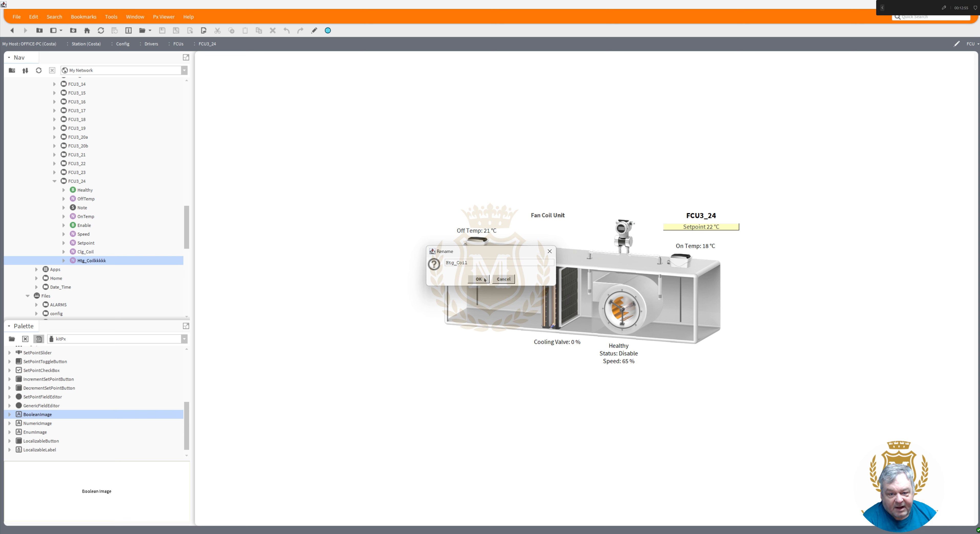
click(478, 280)
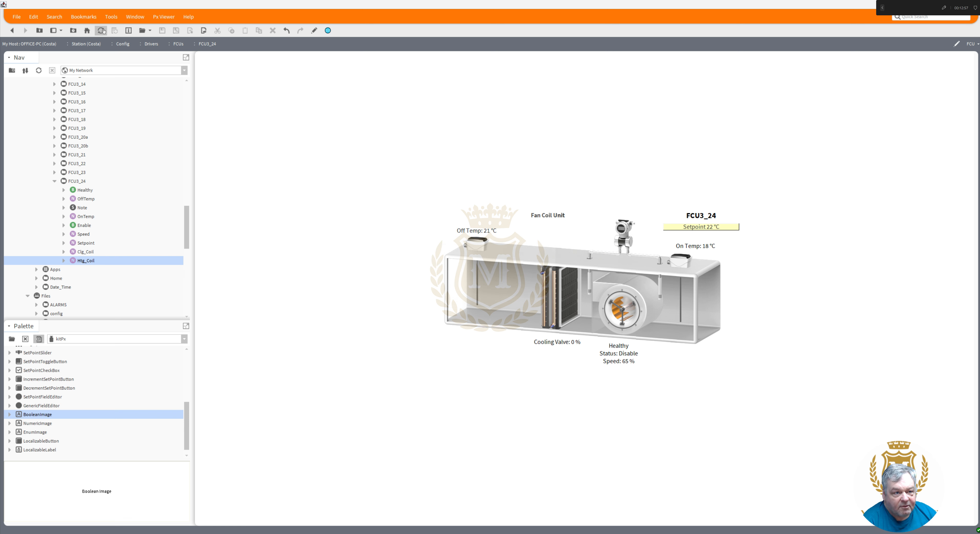
click(102, 31)
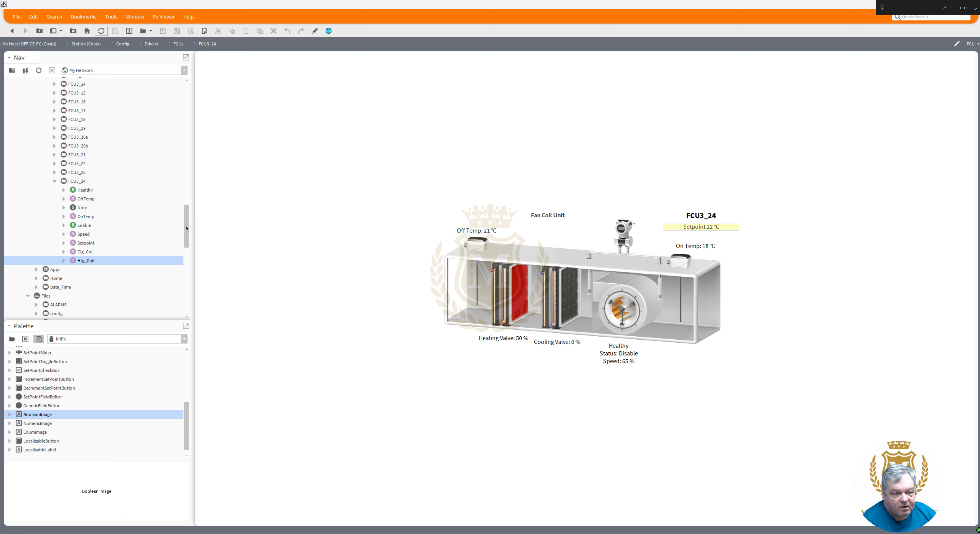
Open LevelThree.px and LevelFour.px from the station files to compare the two floor graphics.
scroll(112, 213, up, 1)
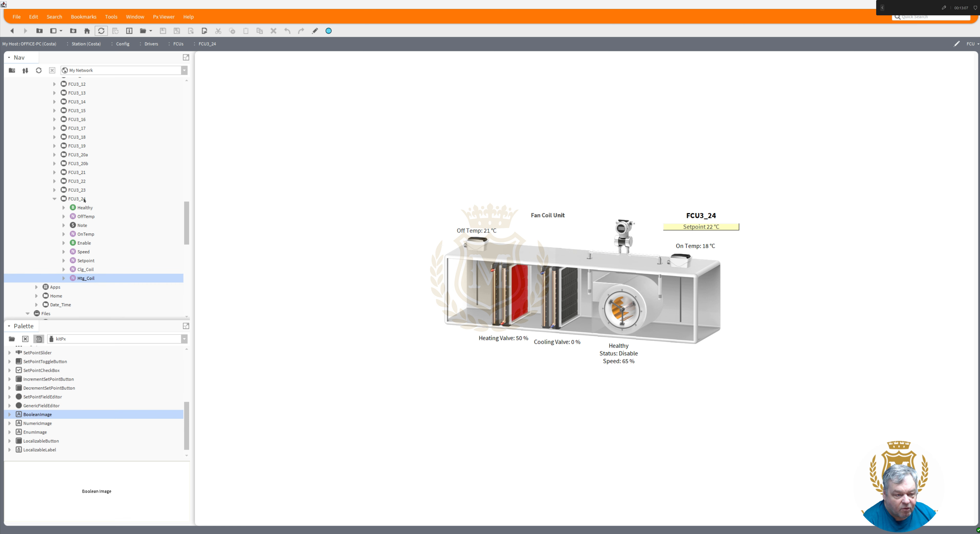
drag(187, 238, 187, 296)
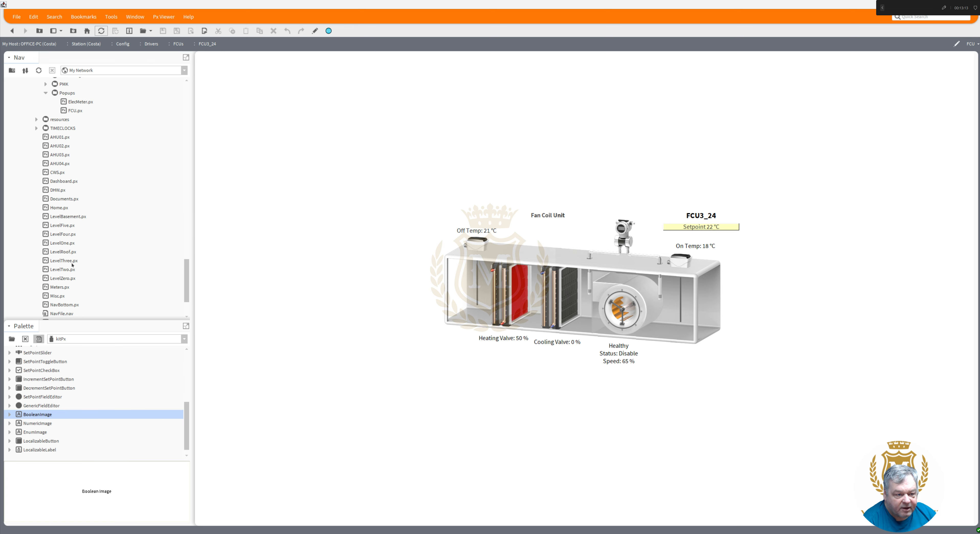
double_click(69, 260)
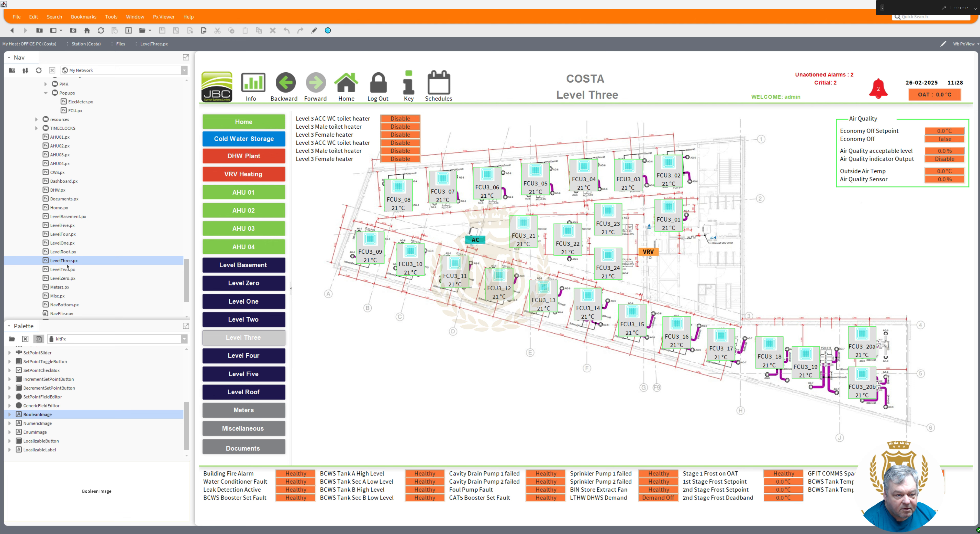
click(64, 235)
double_click(64, 235)
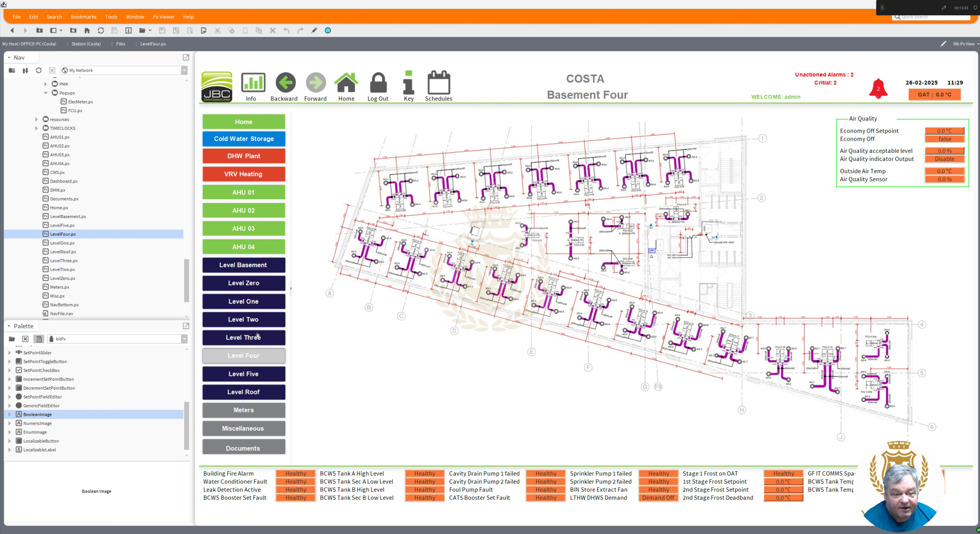
Copy all FCU3 labels plus the AC and VRV labels from the Level Three graphic, leaving out the toilet heater values.
click(243, 337)
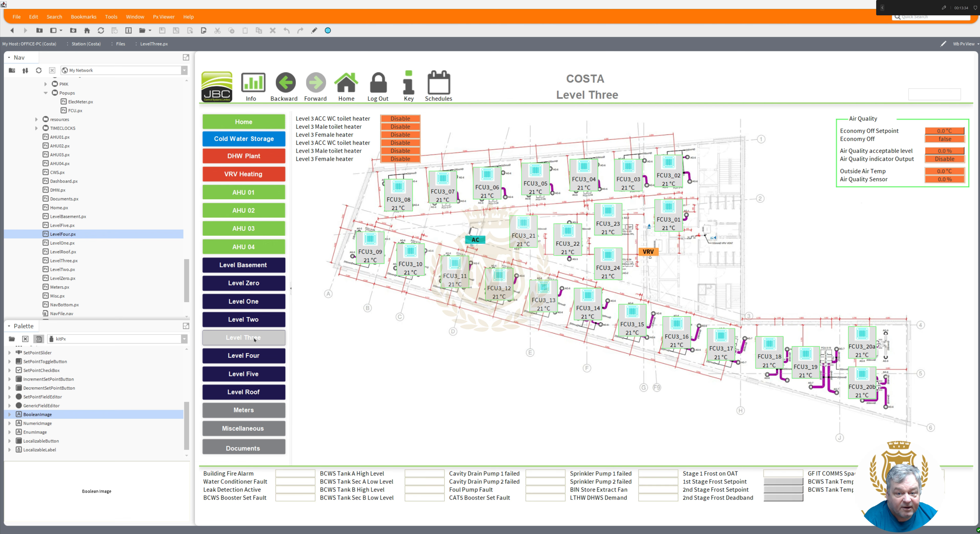
click(314, 31)
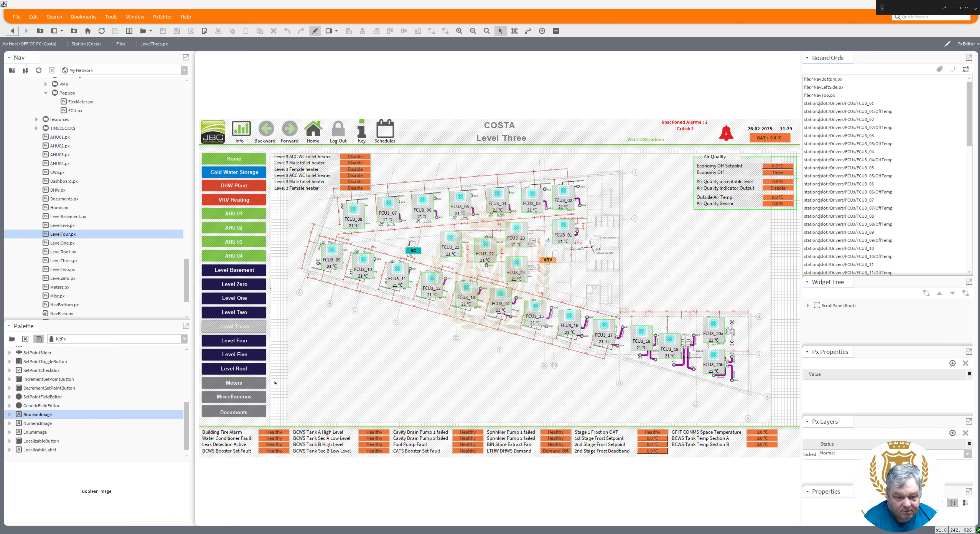
drag(276, 402, 753, 171)
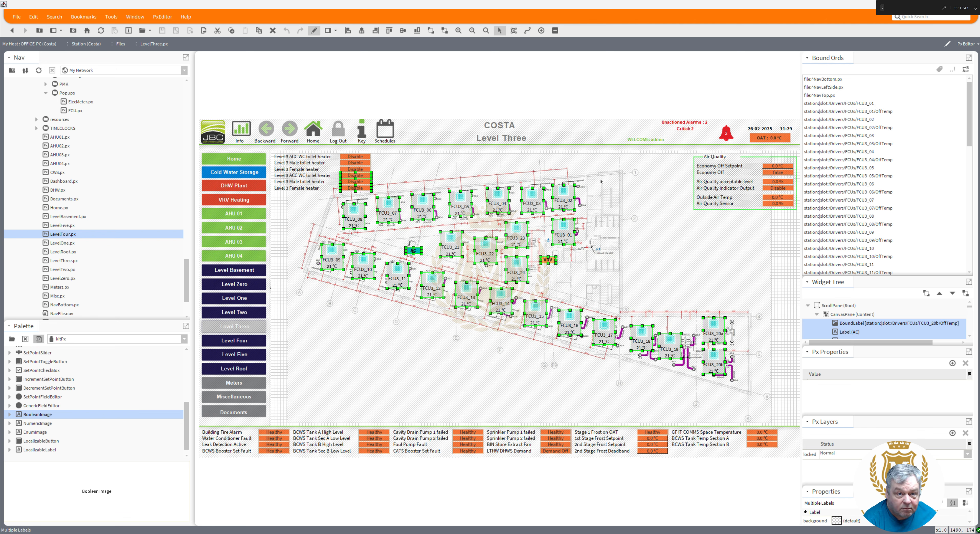
ctrl+click(365, 188)
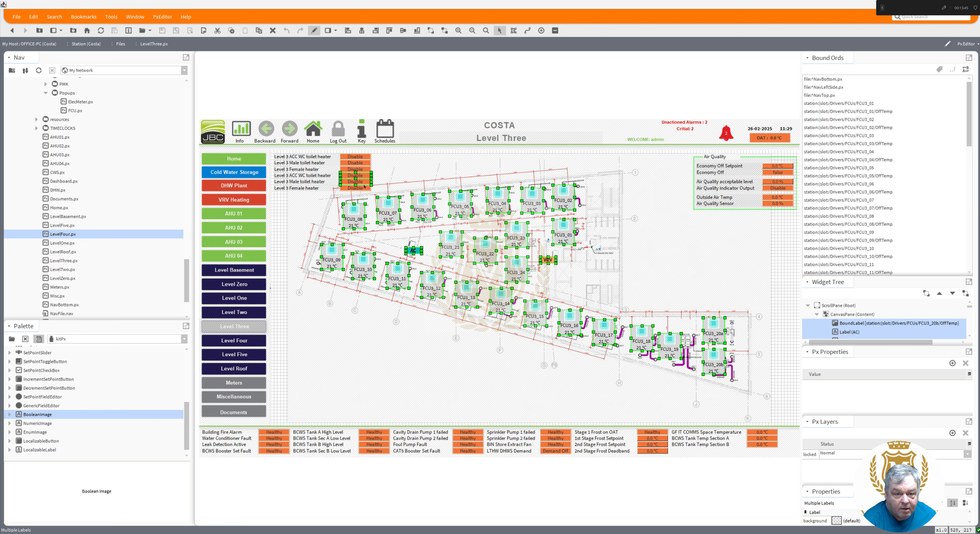
ctrl+click(364, 181)
ctrl+click(365, 177)
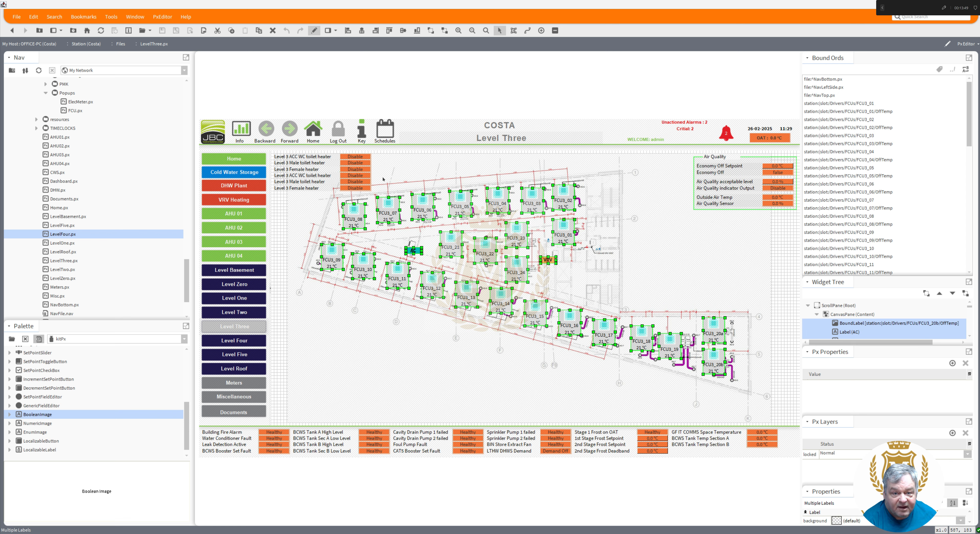
right_click(421, 206)
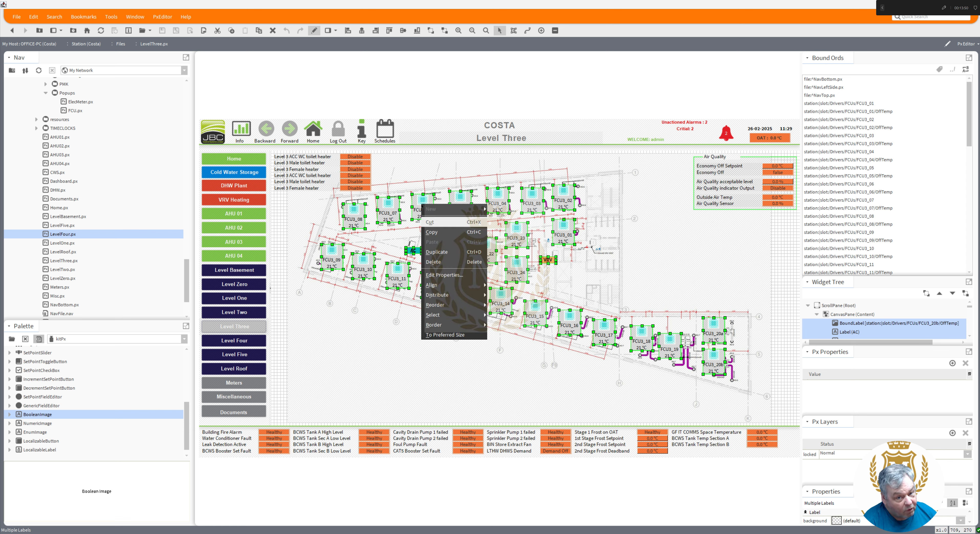
click(438, 231)
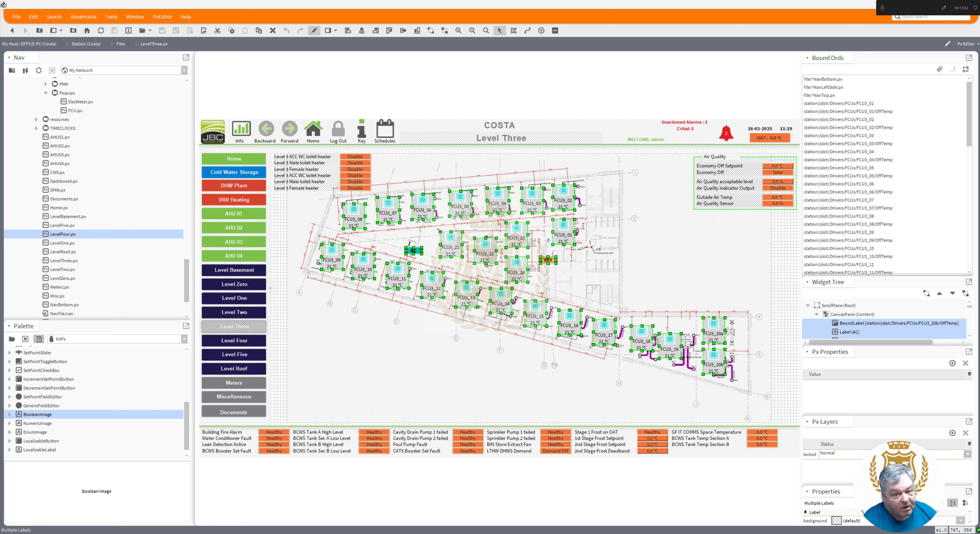
Leave the Level Three graphic, open the Level Four graphic in edit mode, and paste the copied labels onto its canvas.
click(314, 30)
click(247, 358)
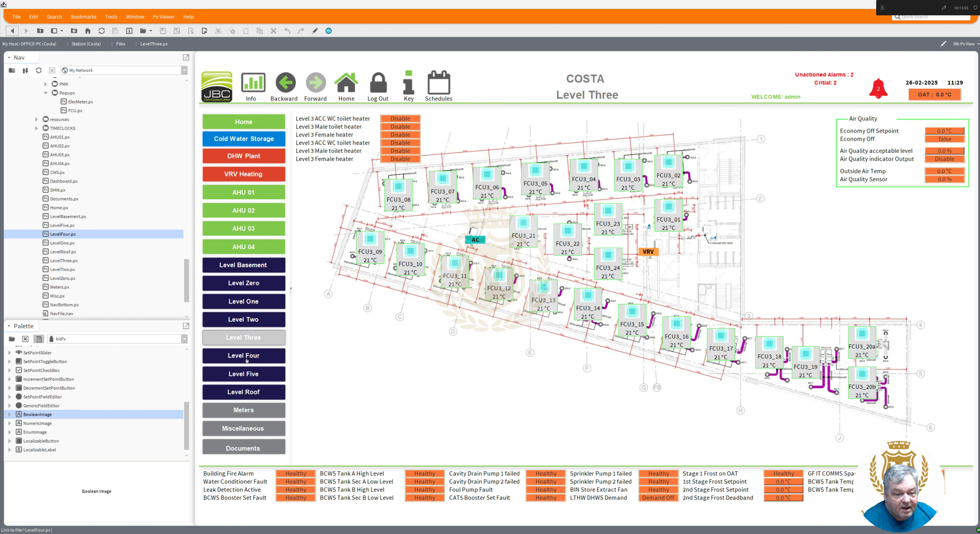
click(315, 30)
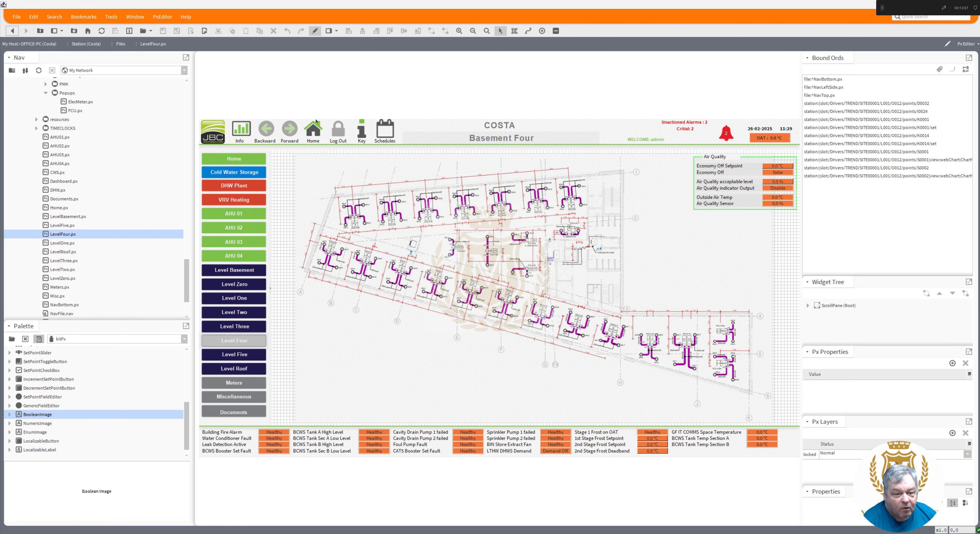
right_click(279, 234)
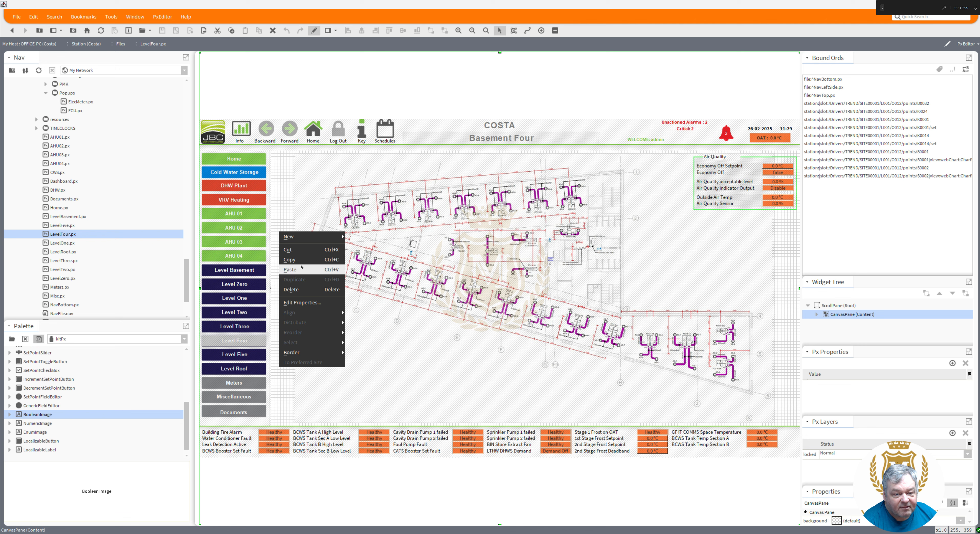
click(302, 267)
Position the pasted label group over the fan coil units on the Level Four floor plan and leave edit mode.
drag(319, 266, 362, 218)
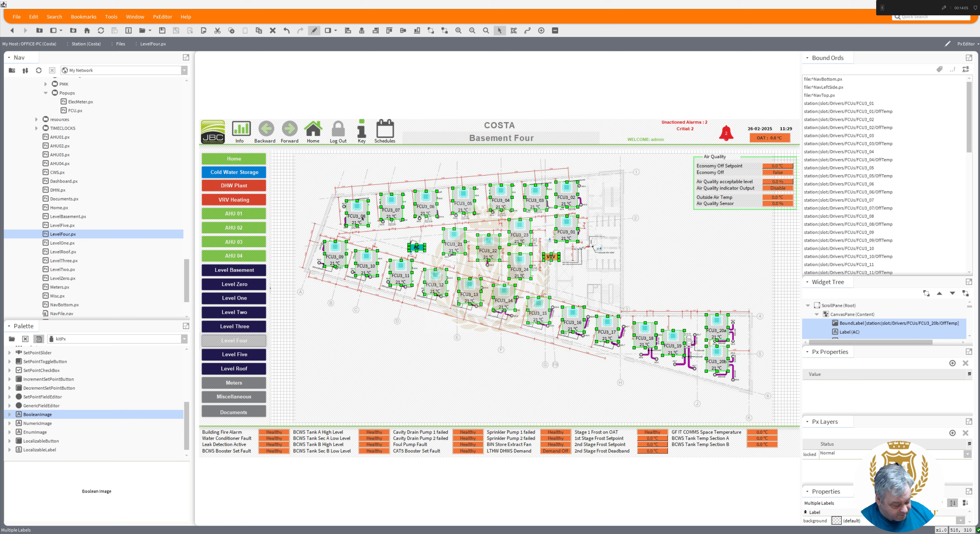
key(Down)
key(Down)
key(Down)
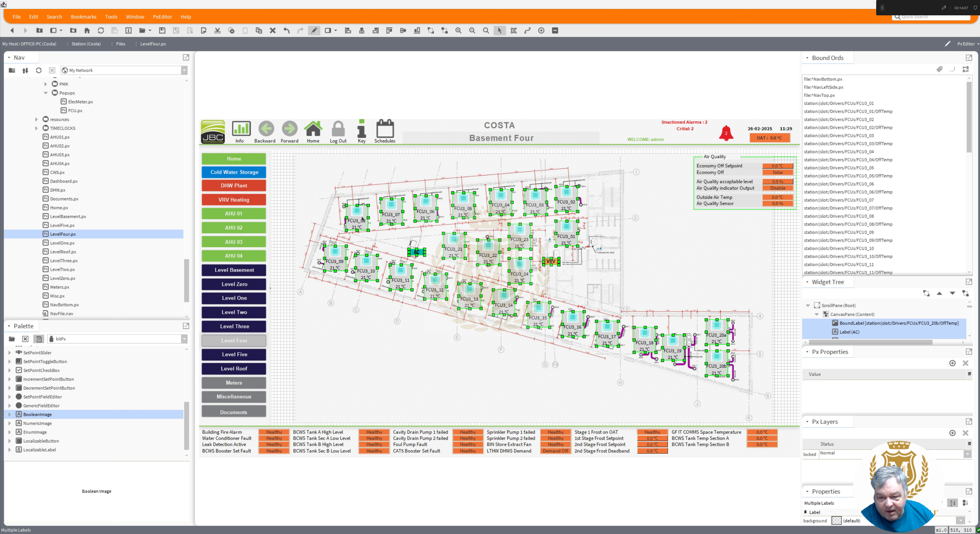
key(Right)
key(Right)
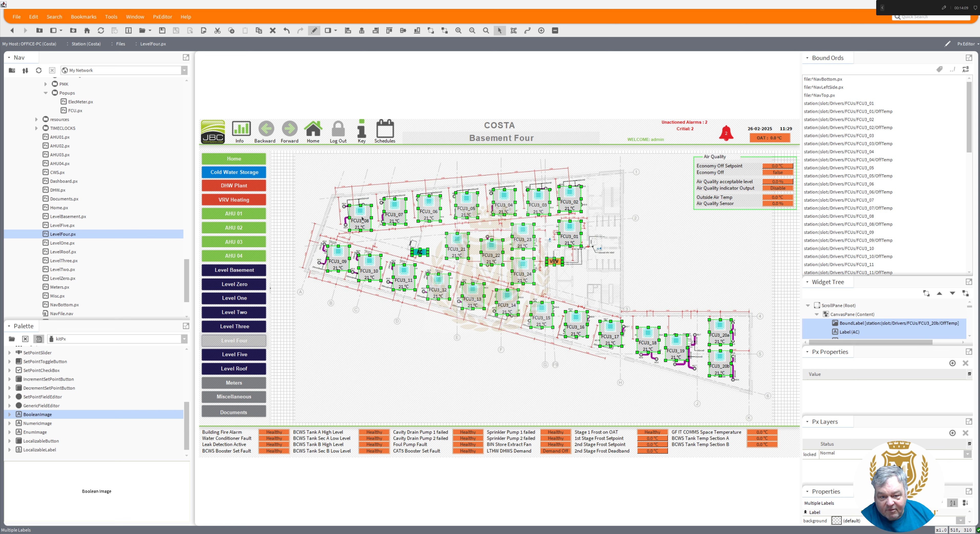
key(Left)
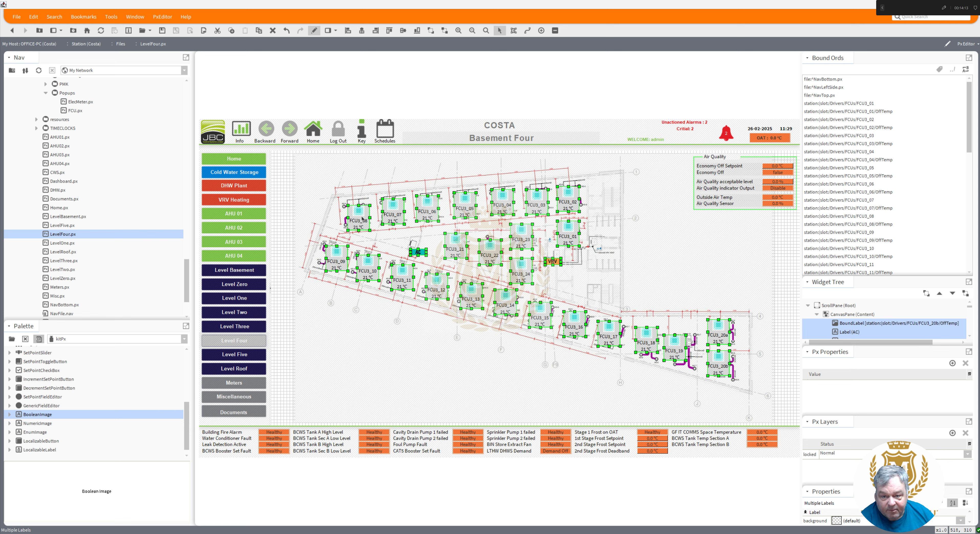
key(Up)
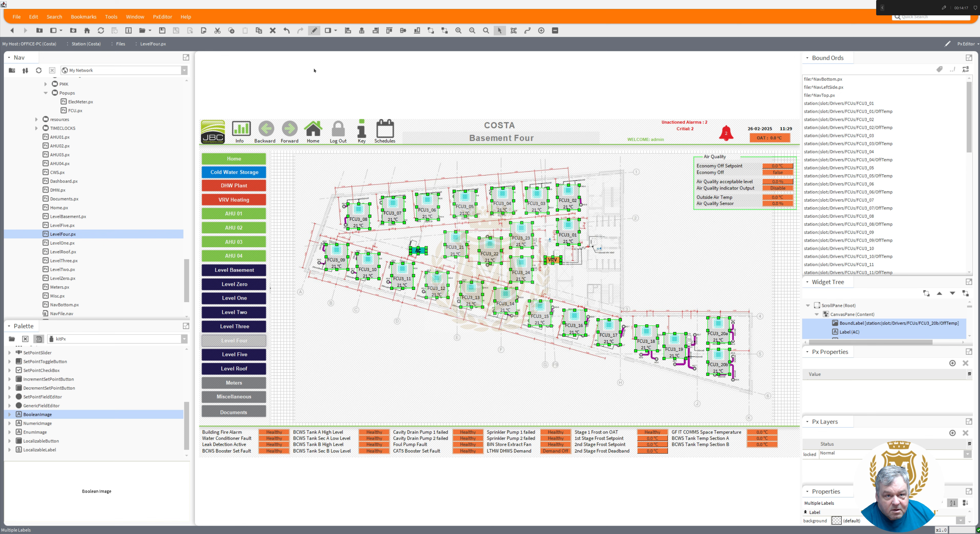
click(313, 33)
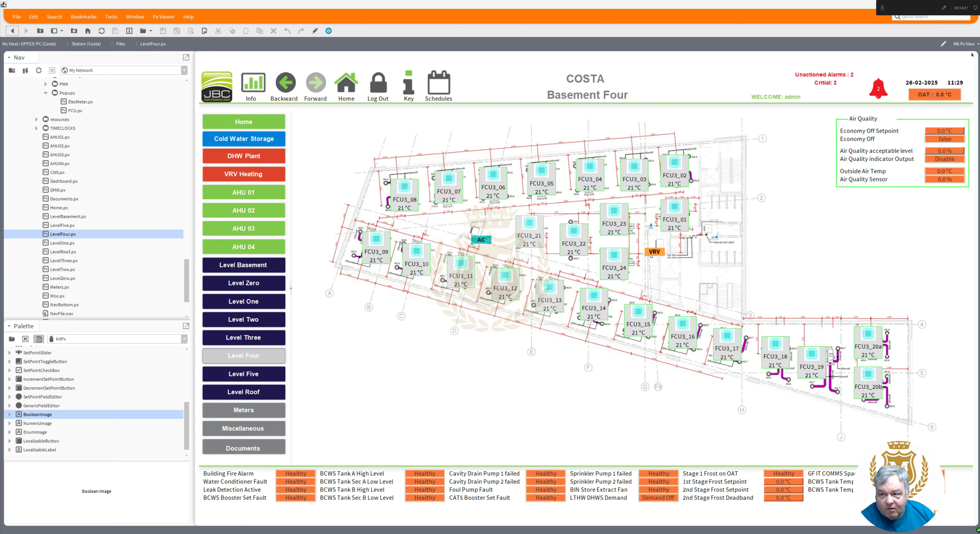
Open LevelFour.px in the AX Text File Editor and locate the FCUs/FCU3 path in the bound label bindings.
click(977, 46)
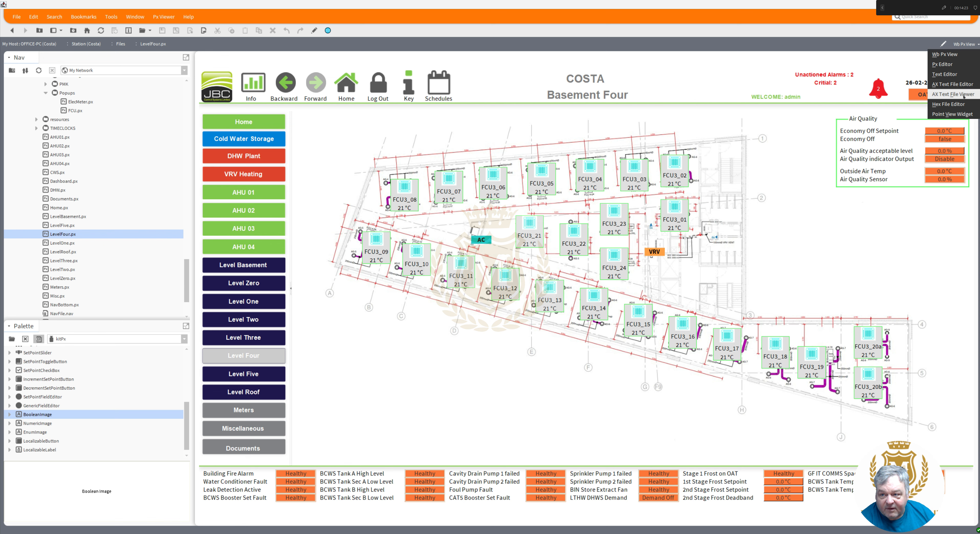
click(959, 84)
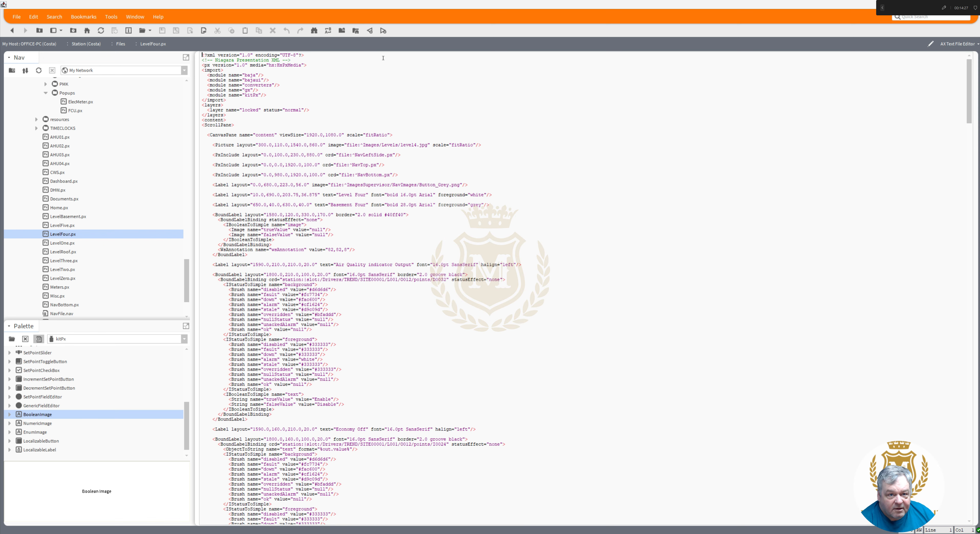
click(328, 30)
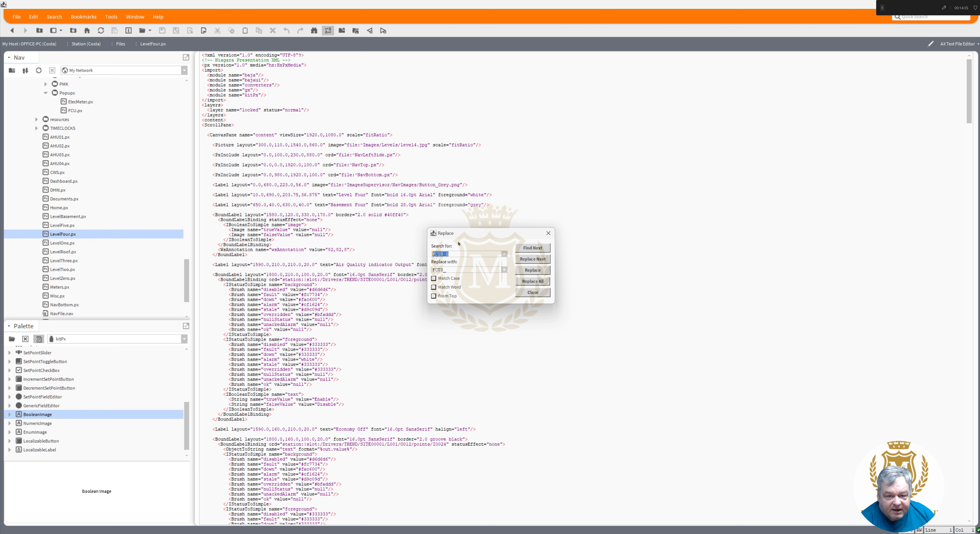
drag(462, 235, 592, 225)
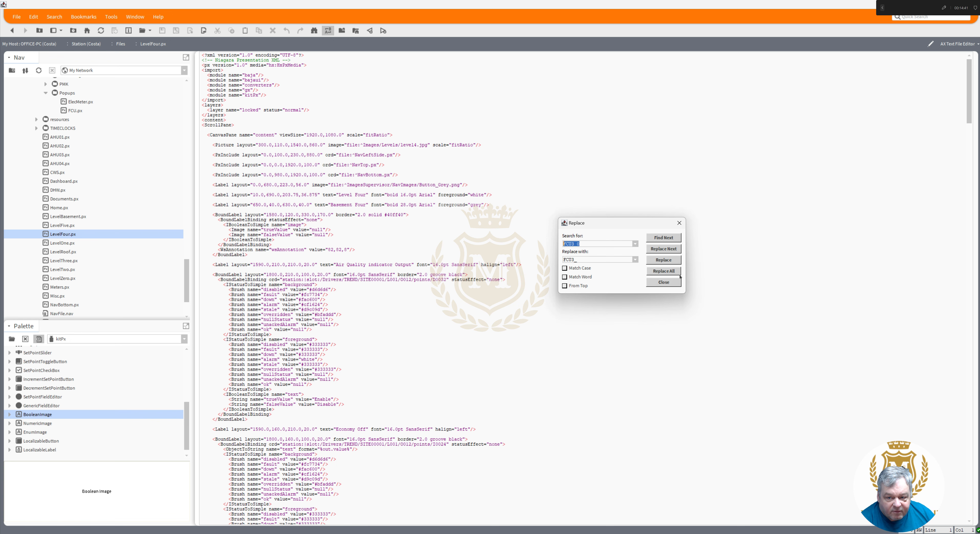
click(664, 283)
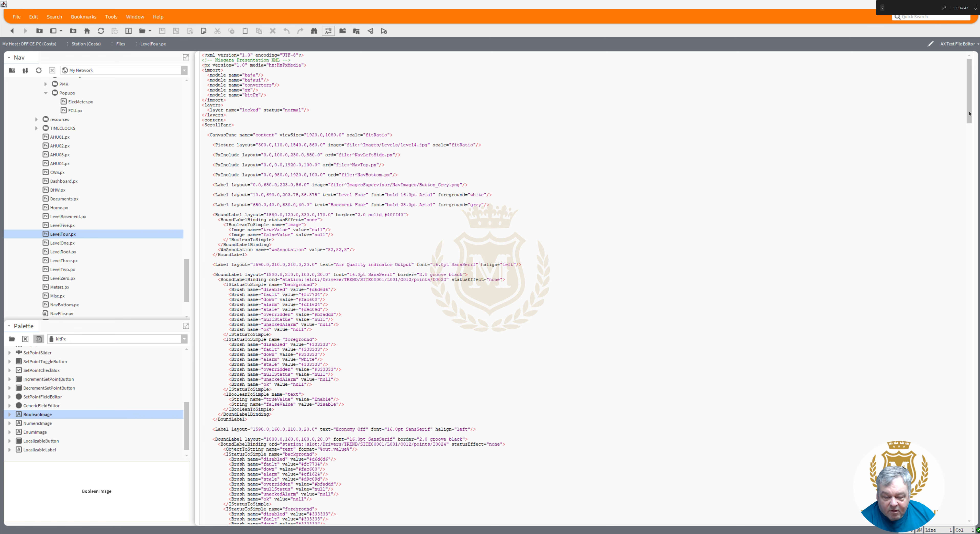
drag(970, 114, 978, 228)
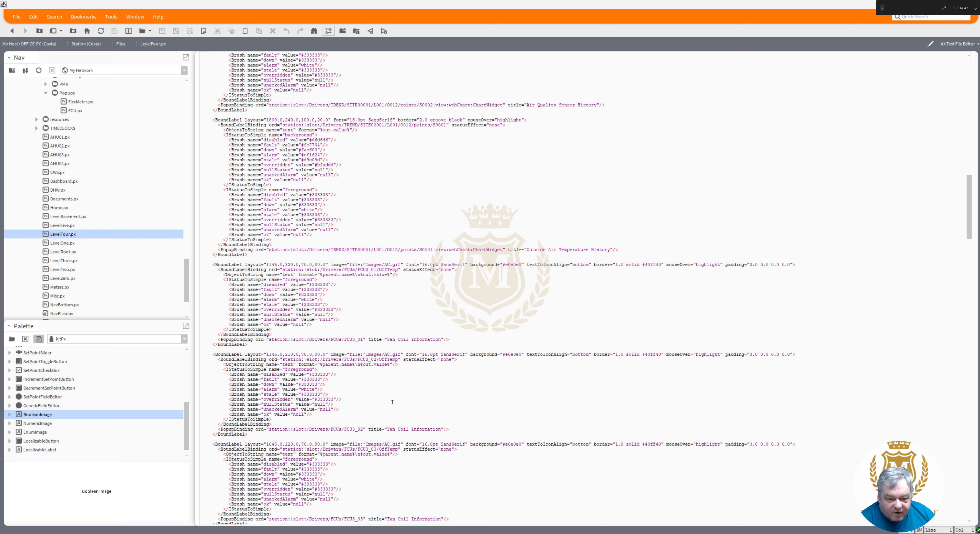
drag(345, 449, 366, 449)
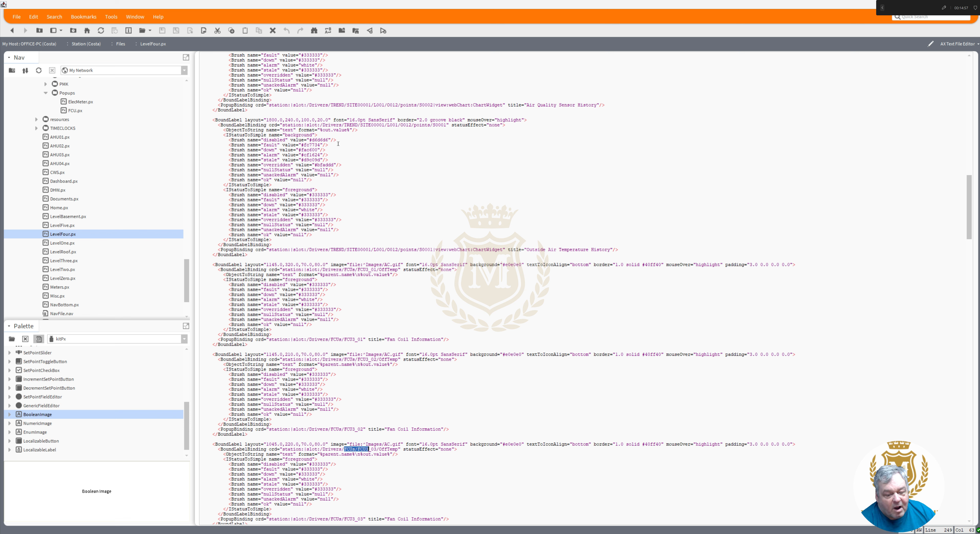
Replace all occurrences of FCUs/FCU3 with FCUs/FCU4 in the file and return to the Wb Px View.
click(327, 30)
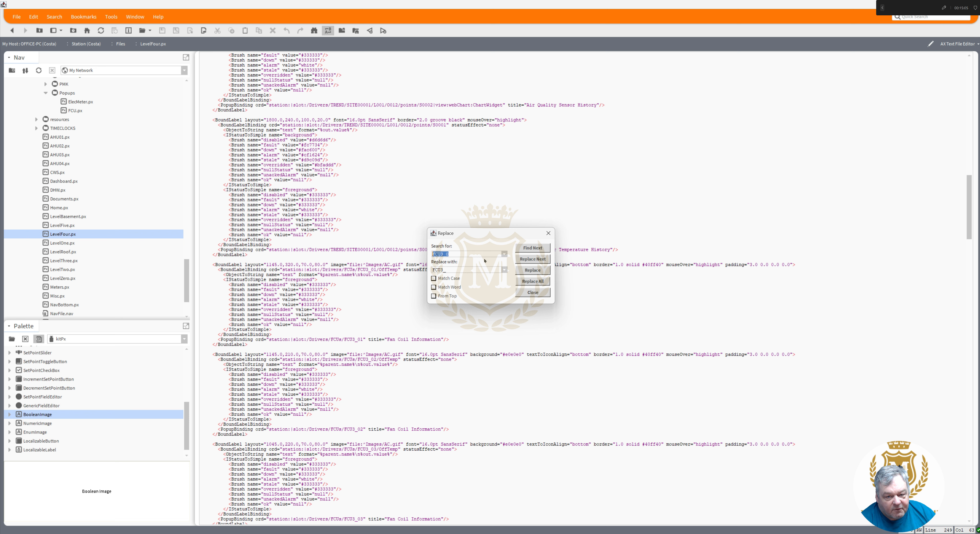
click(505, 254)
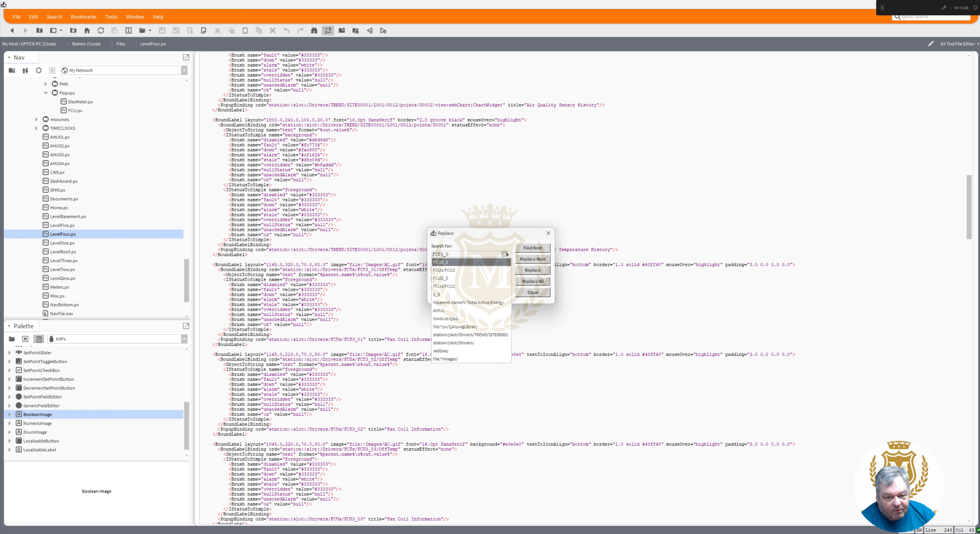
click(486, 270)
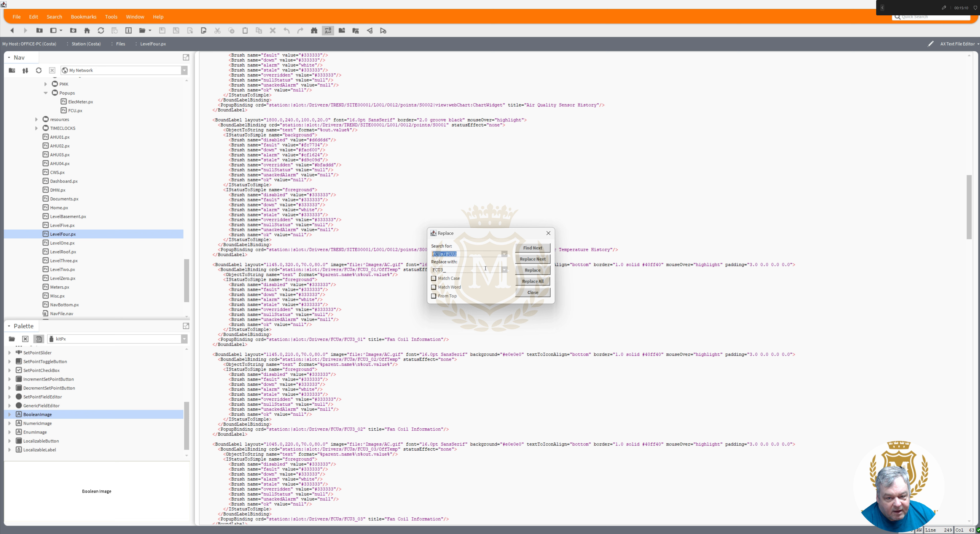
click(505, 270)
click(495, 286)
drag(455, 254, 464, 253)
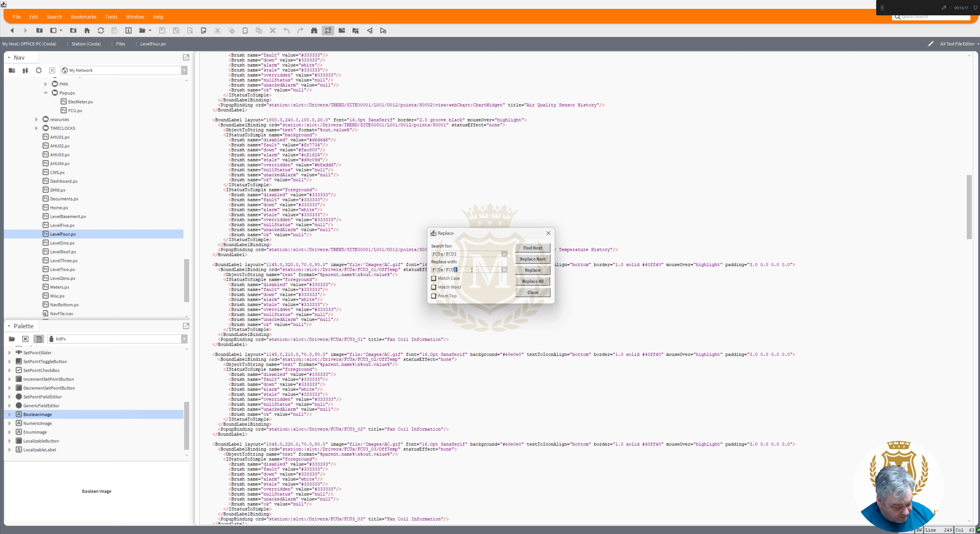
click(533, 282)
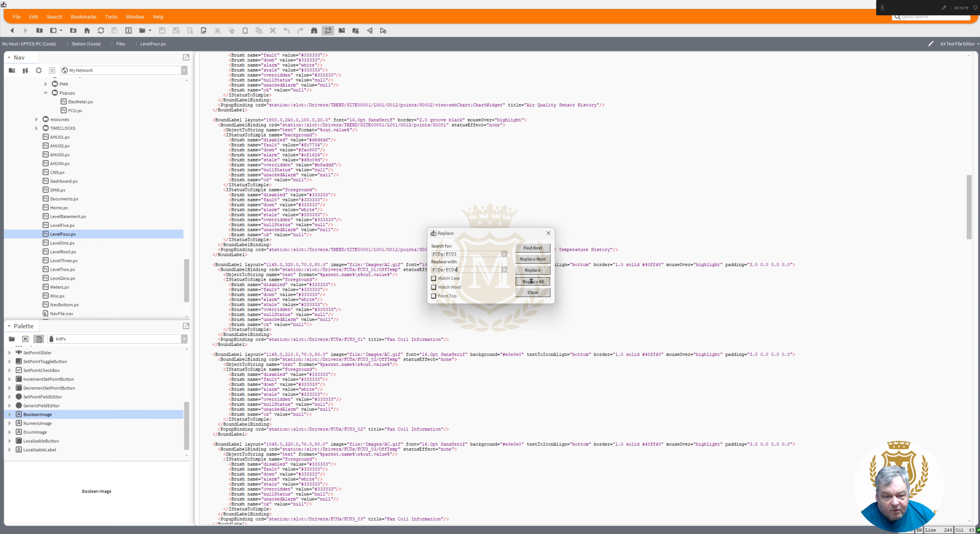
click(968, 43)
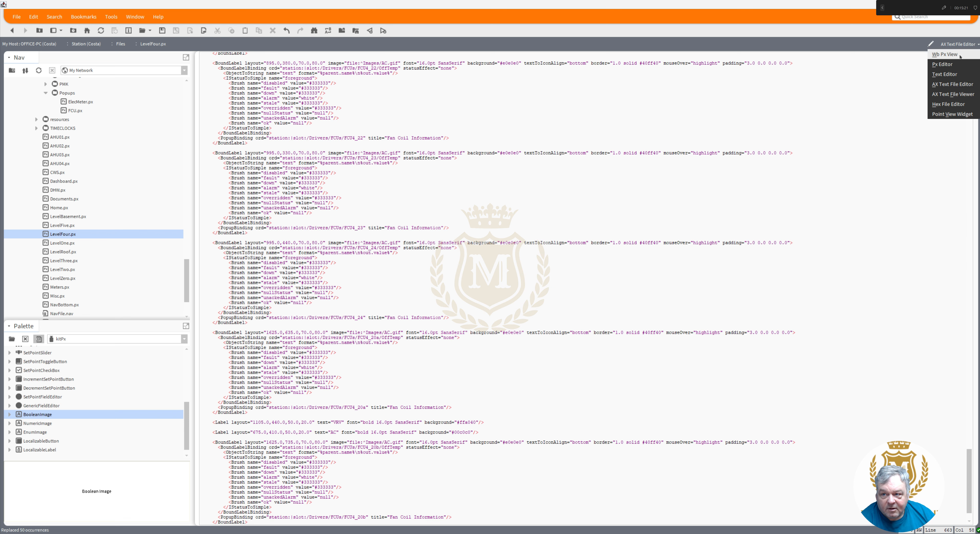
click(947, 76)
click(470, 278)
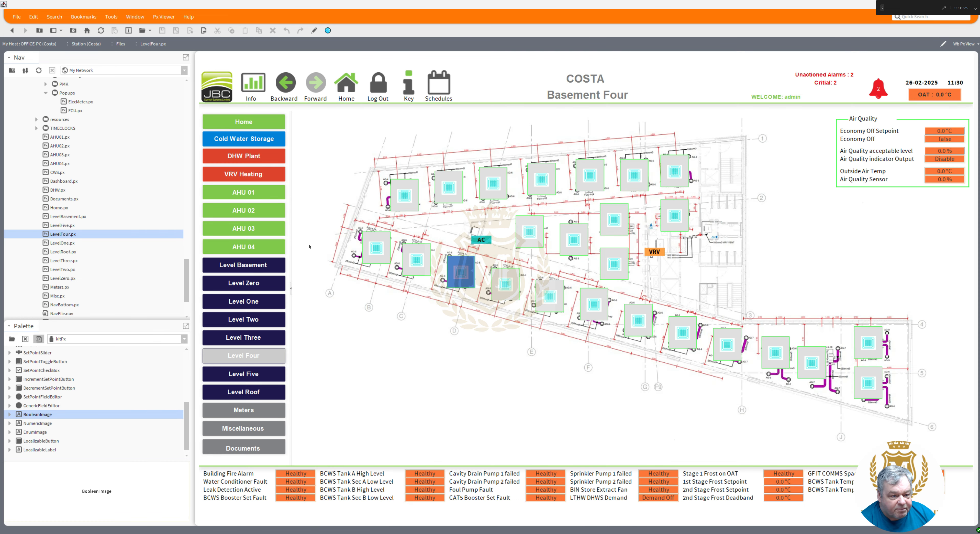
Collapse the FCU3_24 folder in the station tree and duplicate the FCU3_01 folder as FCU4_01.
scroll(191, 251, up, 5)
drag(191, 251, 192, 217)
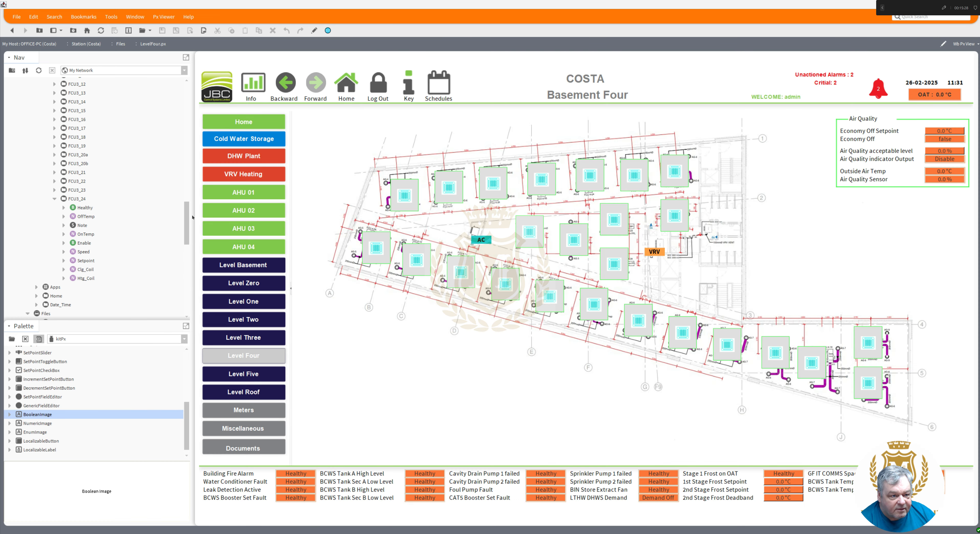
click(55, 199)
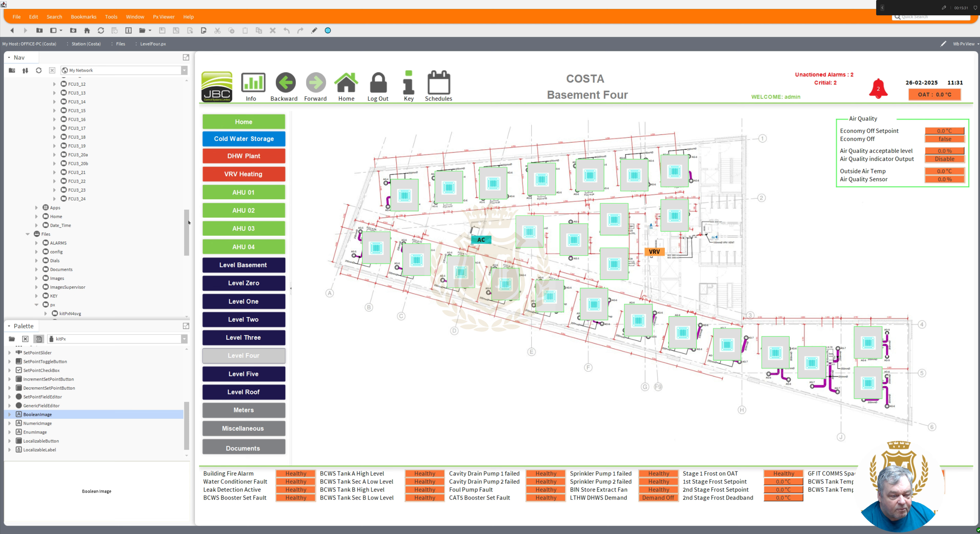
drag(188, 222, 189, 190)
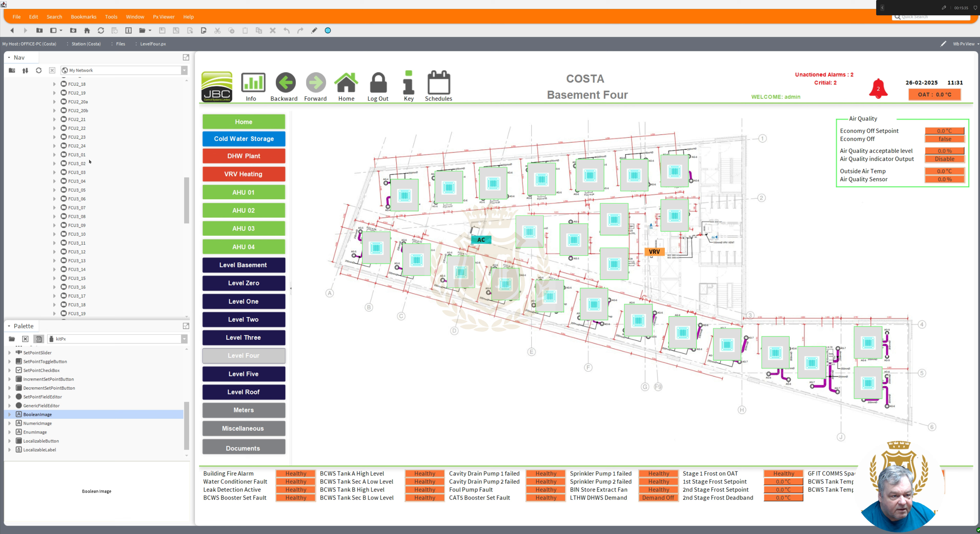
right_click(76, 155)
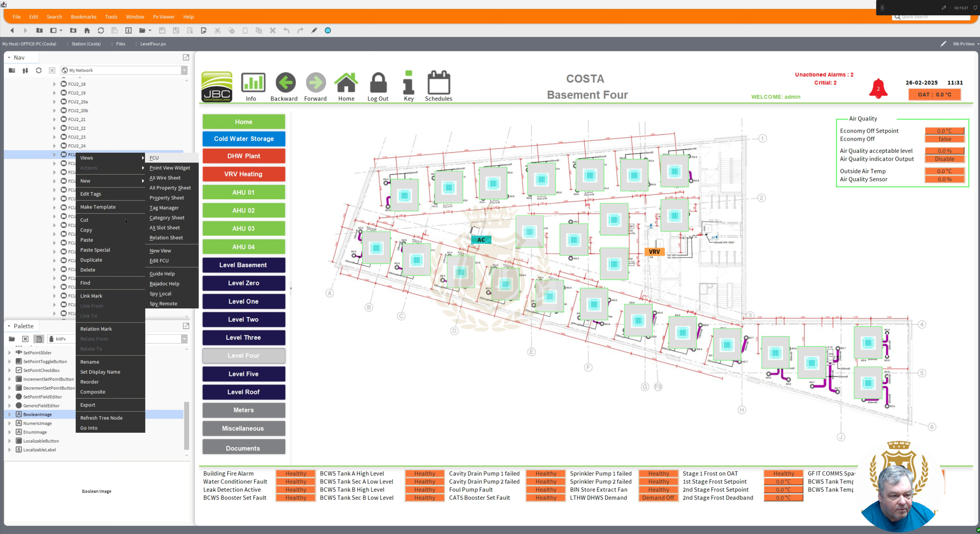
click(114, 260)
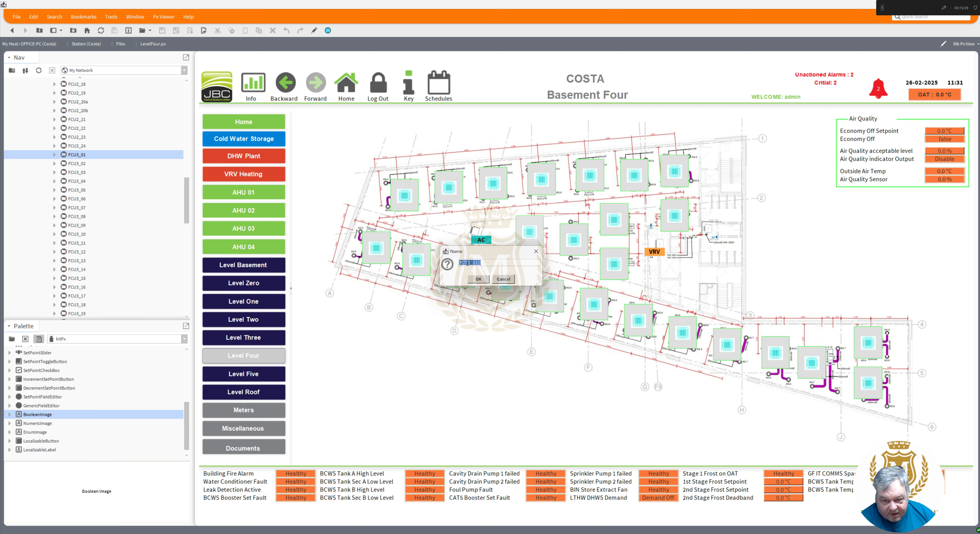
drag(472, 263, 466, 273)
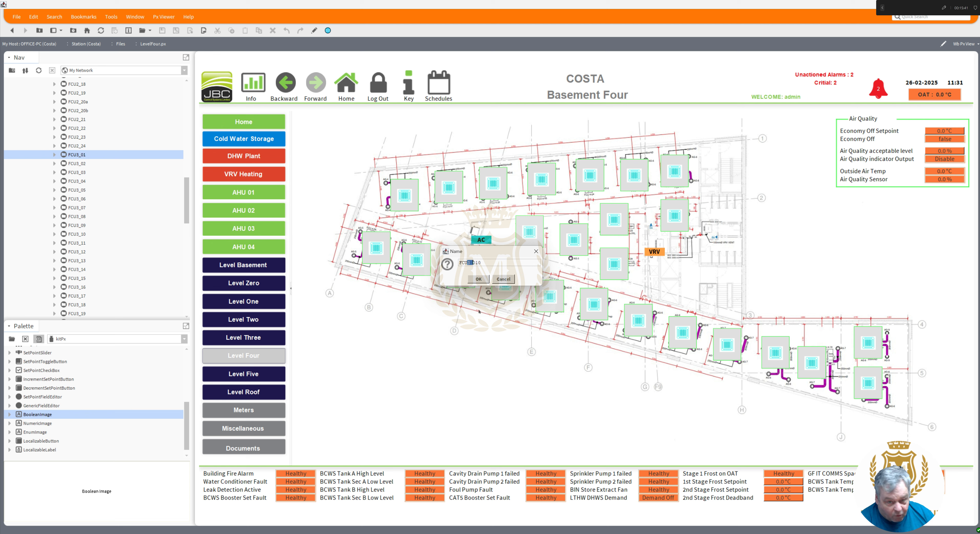
text(4_)
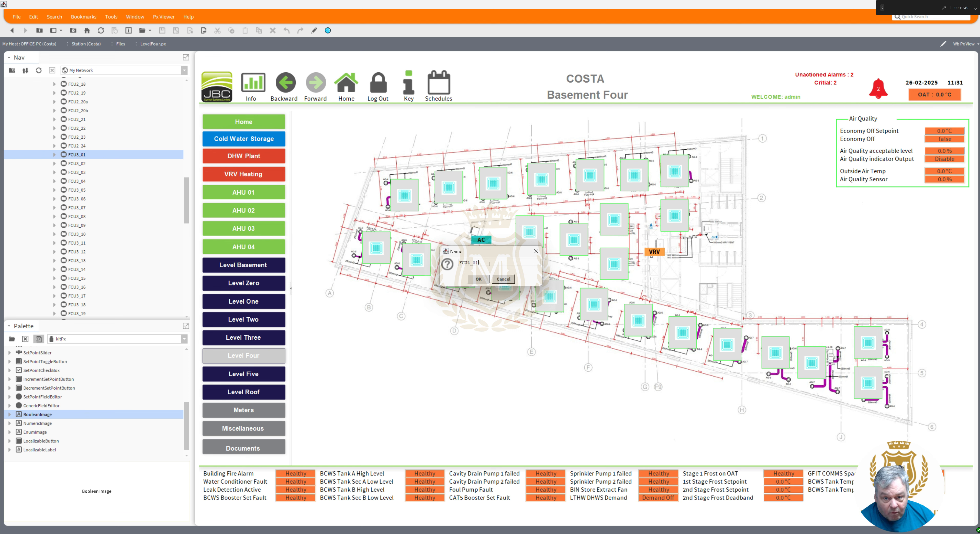
click(479, 279)
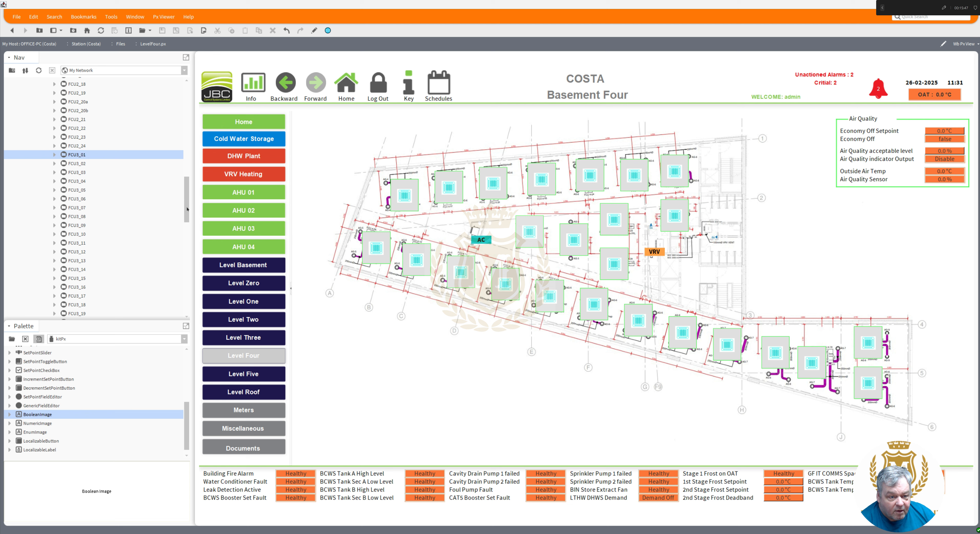
Duplicate the new FCU4_01 folder as FCU4_02.
scroll(189, 241, down, 5)
scroll(189, 240, down, 1)
right_click(70, 198)
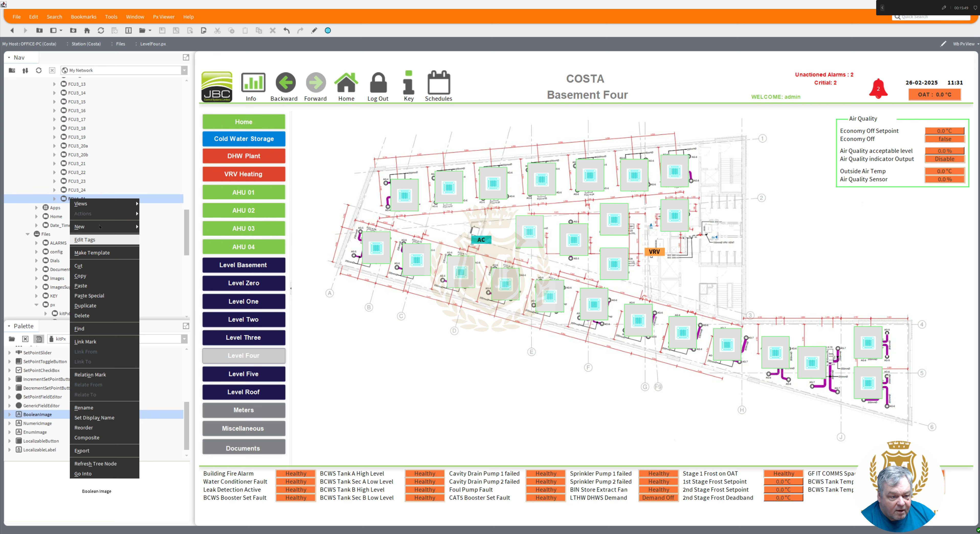
click(99, 306)
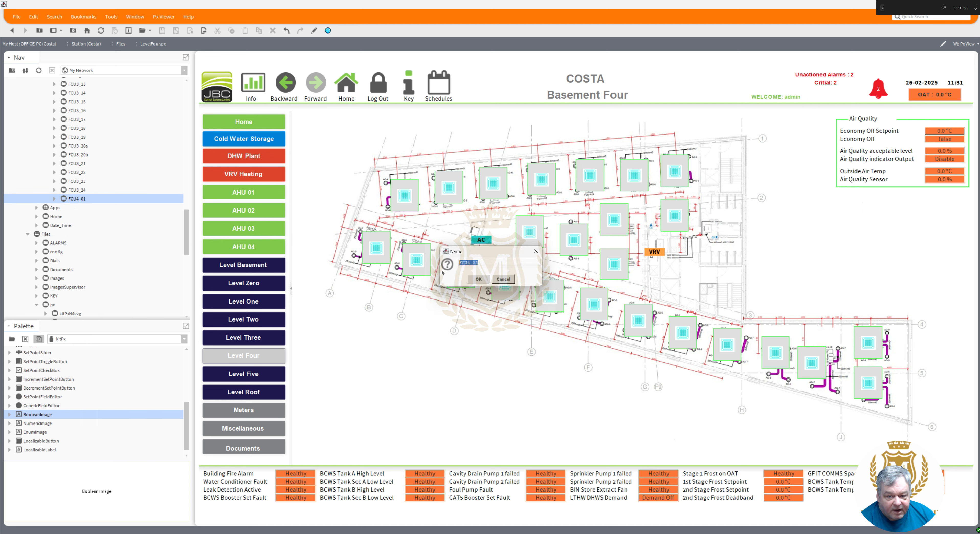
click(476, 280)
Duplicate the FCU4_01 and FCU4_02 folders together.
ctrl+click(77, 208)
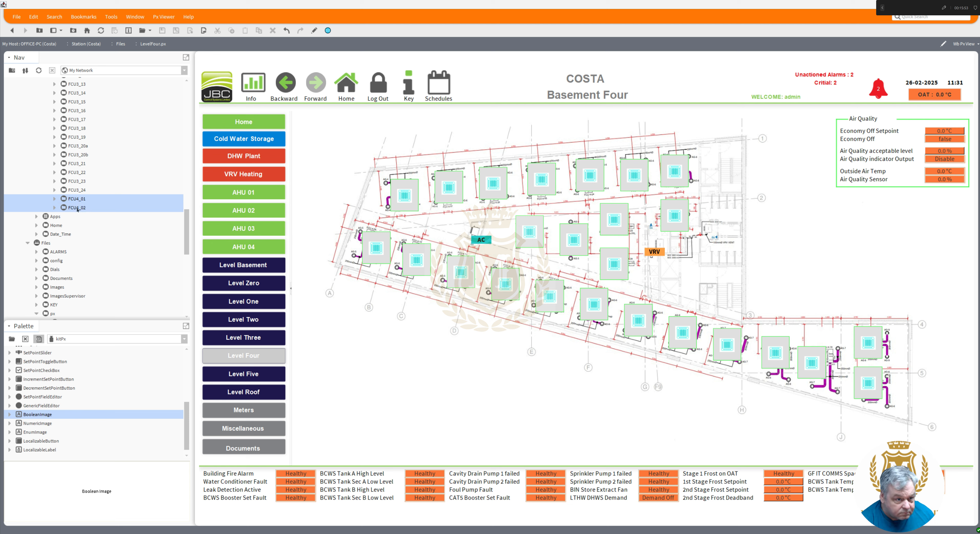
right_click(77, 208)
click(110, 234)
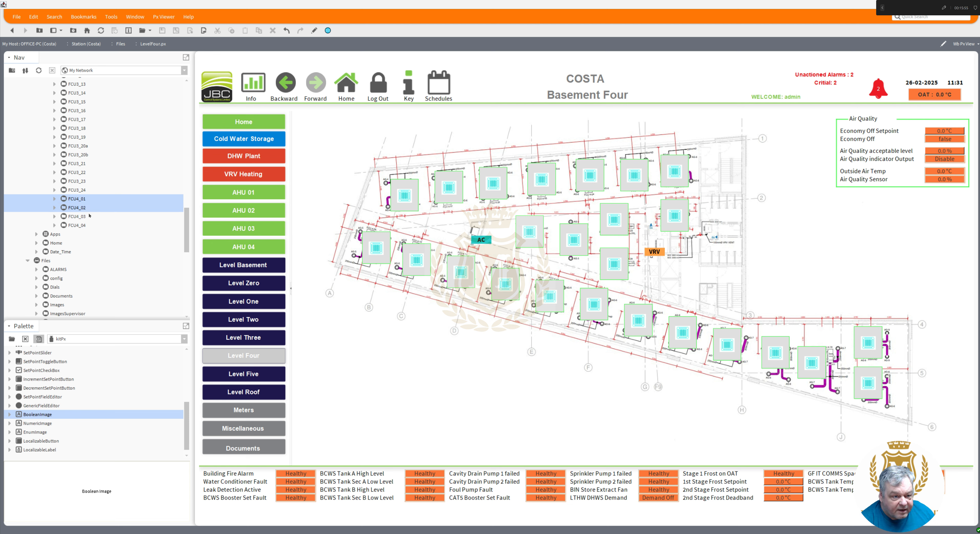
Duplicate the FCU4_01 through FCU4_04 folders together.
shift+click(82, 226)
right_click(82, 225)
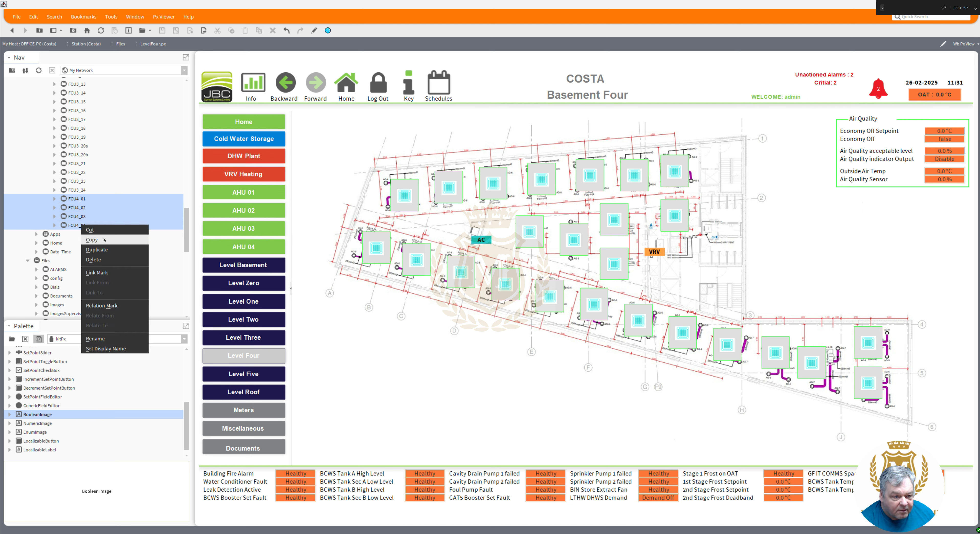
click(75, 247)
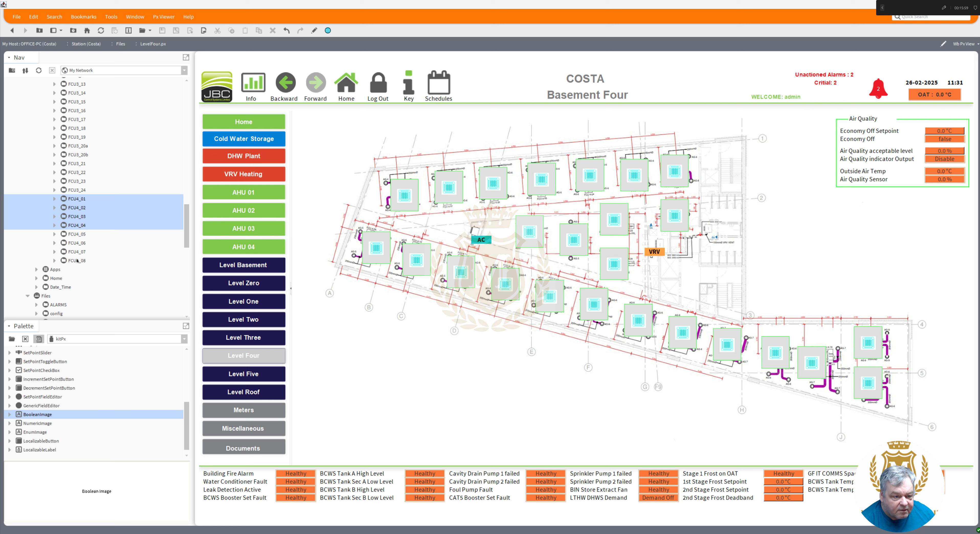
Duplicate the FCU4_01 through FCU4_08 folders together.
shift+click(76, 260)
right_click(77, 259)
click(95, 286)
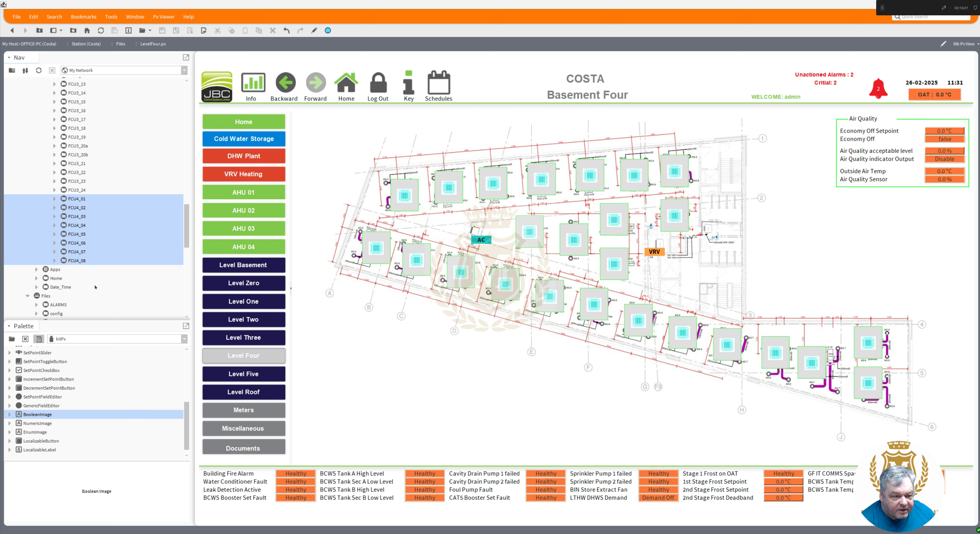
Duplicate all FCU4 folders from FCU4_01 through FCU4_016 together.
drag(185, 232, 185, 245)
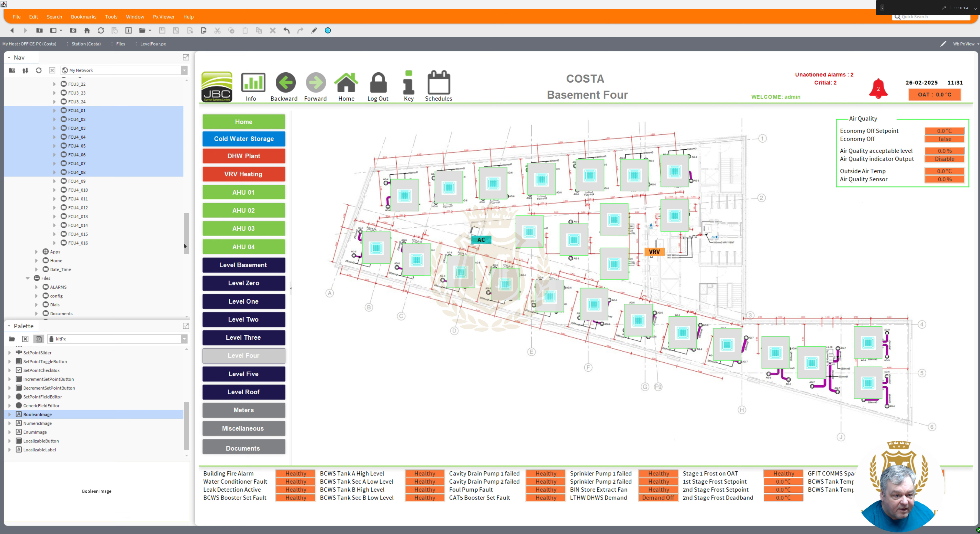
shift+click(78, 243)
right_click(79, 244)
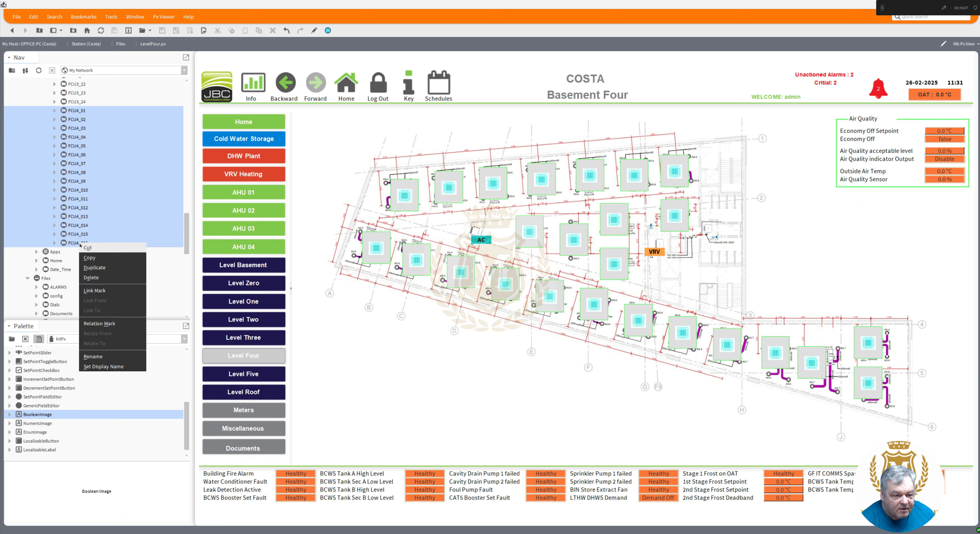
click(109, 269)
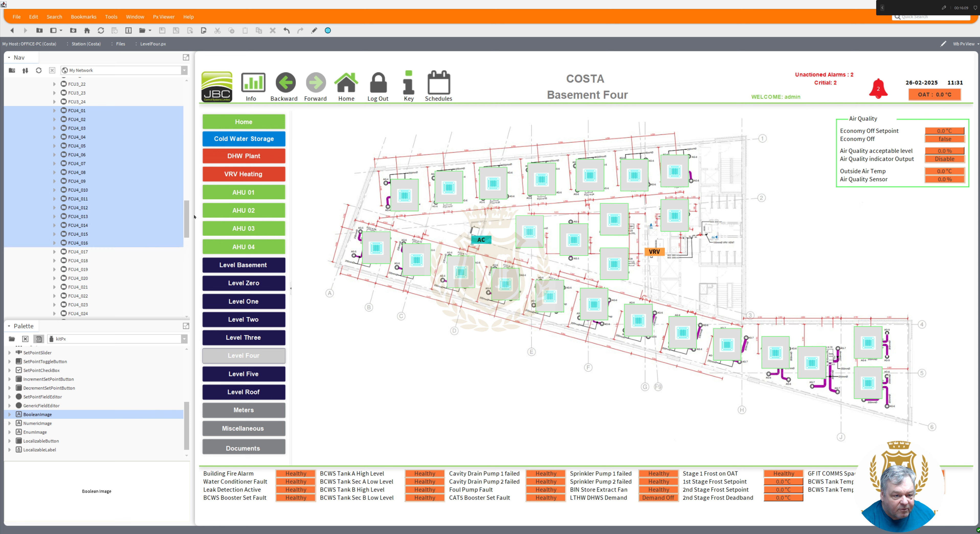
Delete the surplus folders FCU4_026 through FCU4_032 from the station tree.
drag(187, 222, 188, 242)
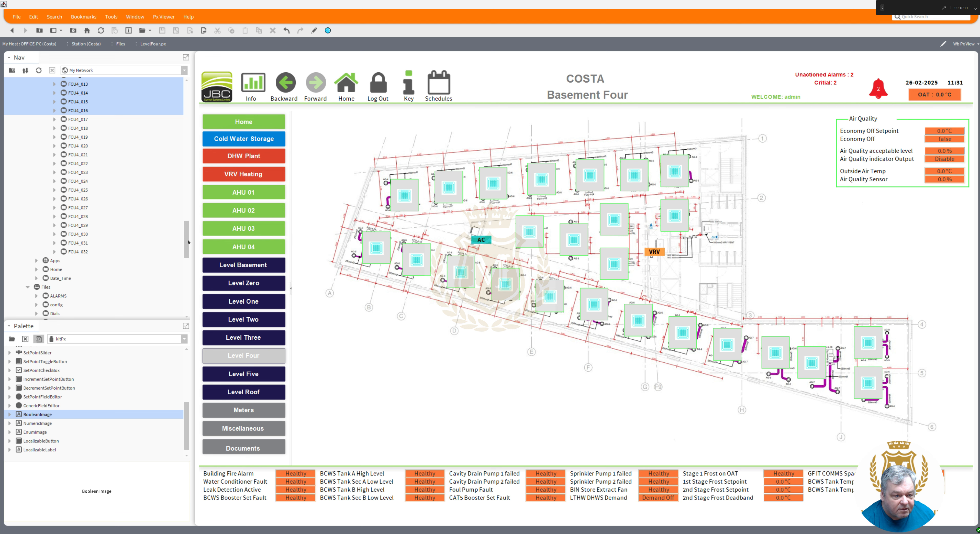
click(75, 200)
shift+click(76, 252)
right_click(75, 252)
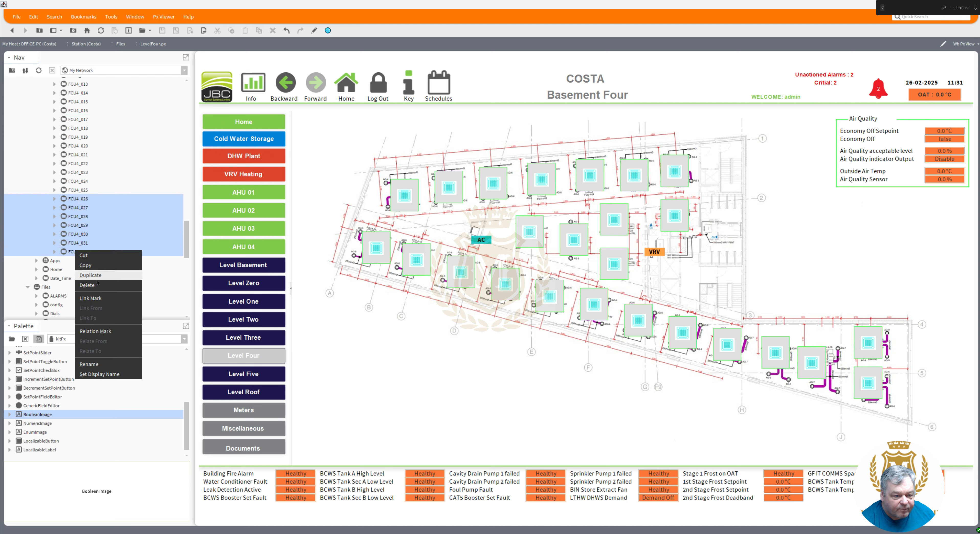
click(90, 286)
Rename the FCU4_025 folder as FCU4_020b.
click(76, 190)
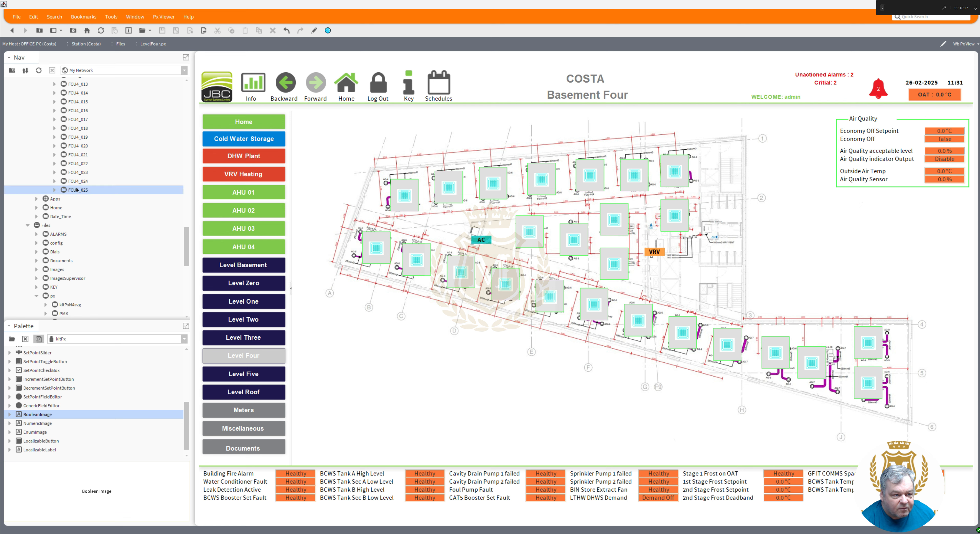
right_click(77, 190)
click(114, 396)
drag(463, 265, 480, 262)
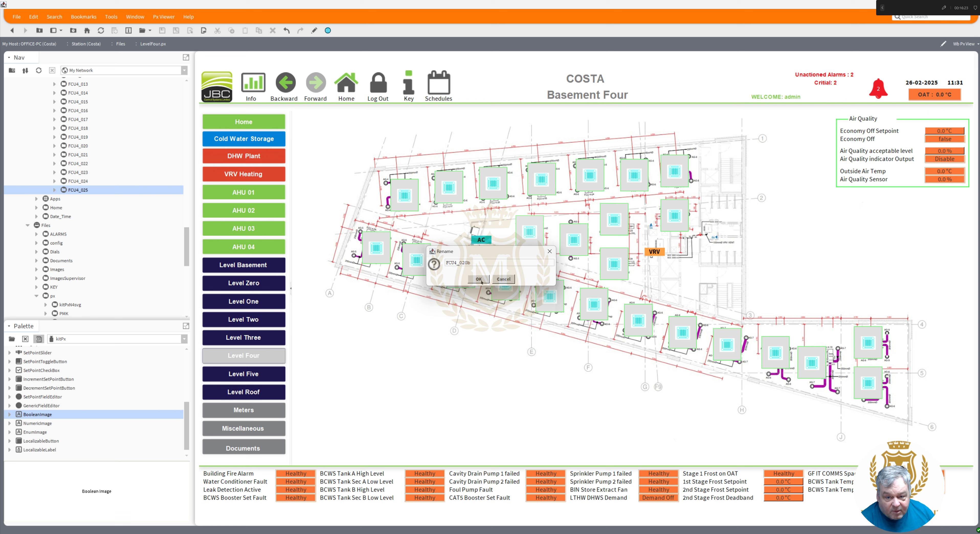
click(479, 280)
Rename the FCU4_020 folder as FCU4_020a.
click(85, 145)
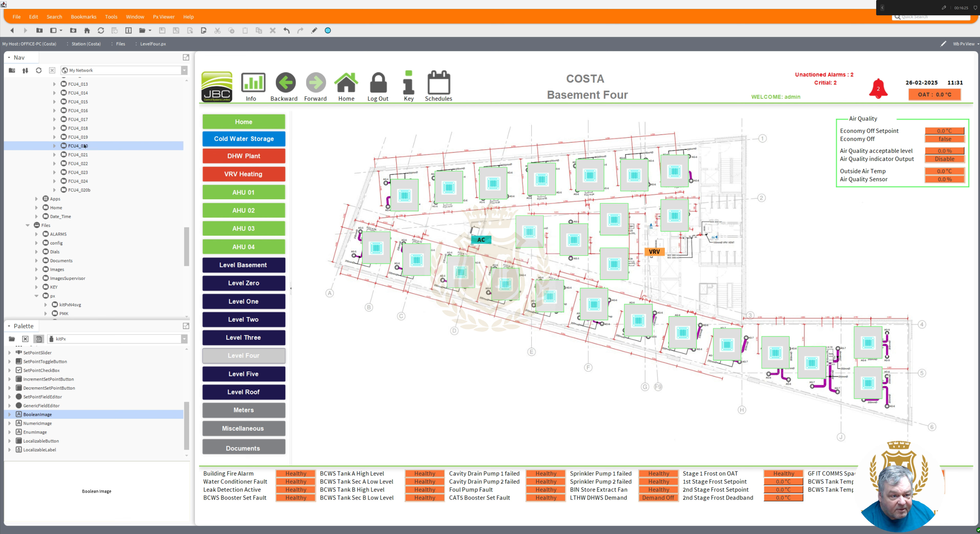
right_click(84, 146)
click(111, 354)
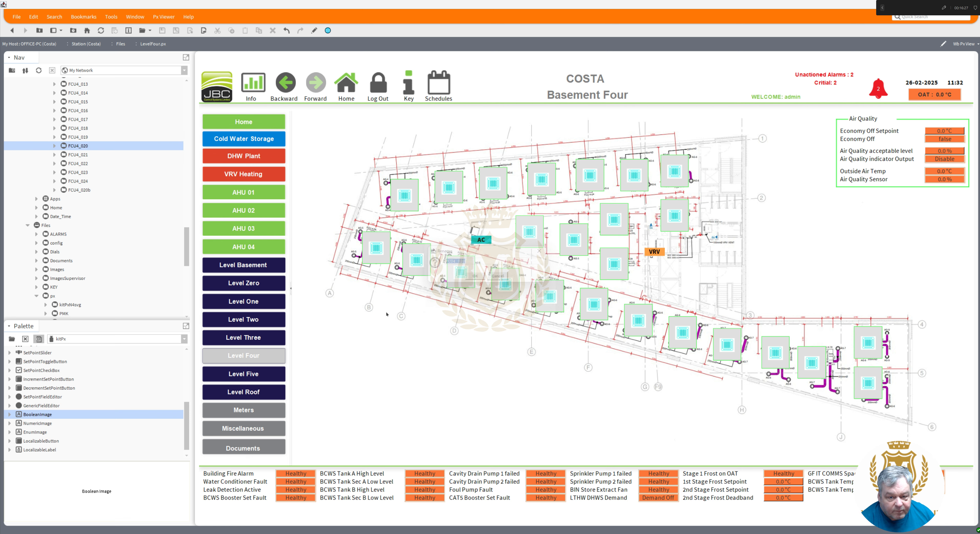
click(473, 264)
text(a)
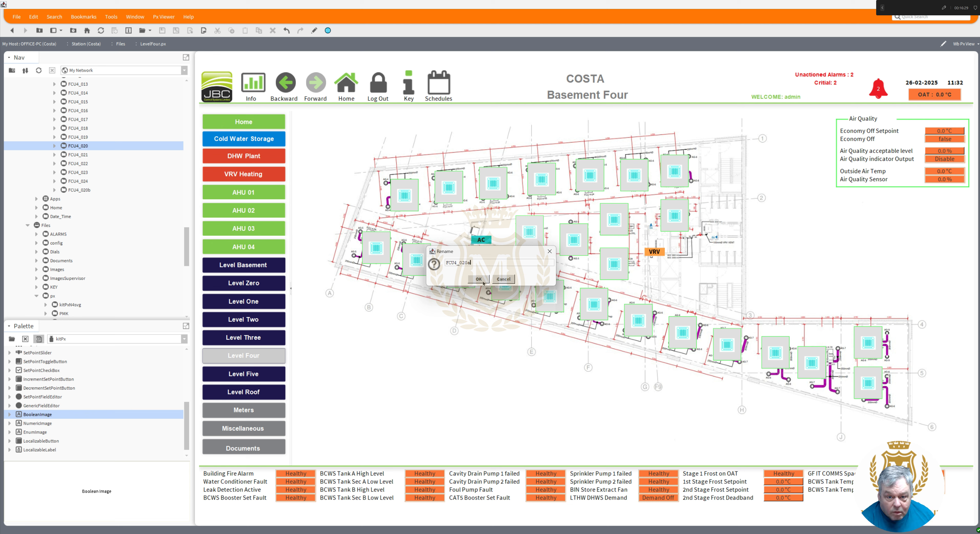
click(478, 280)
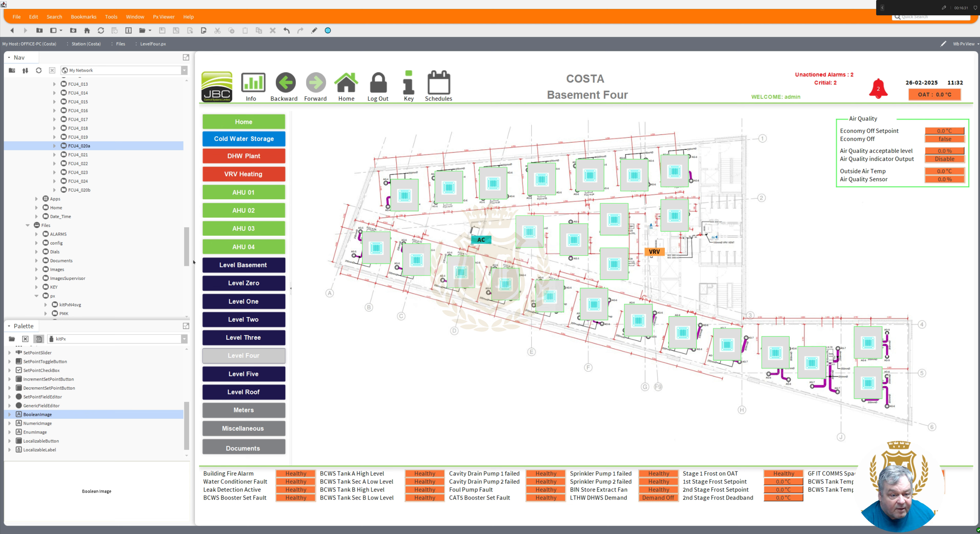
Start a batch rename of the folders FCU4_010 through FCU4_020b, with FCU4_0 as the text to search for.
drag(190, 263, 189, 251)
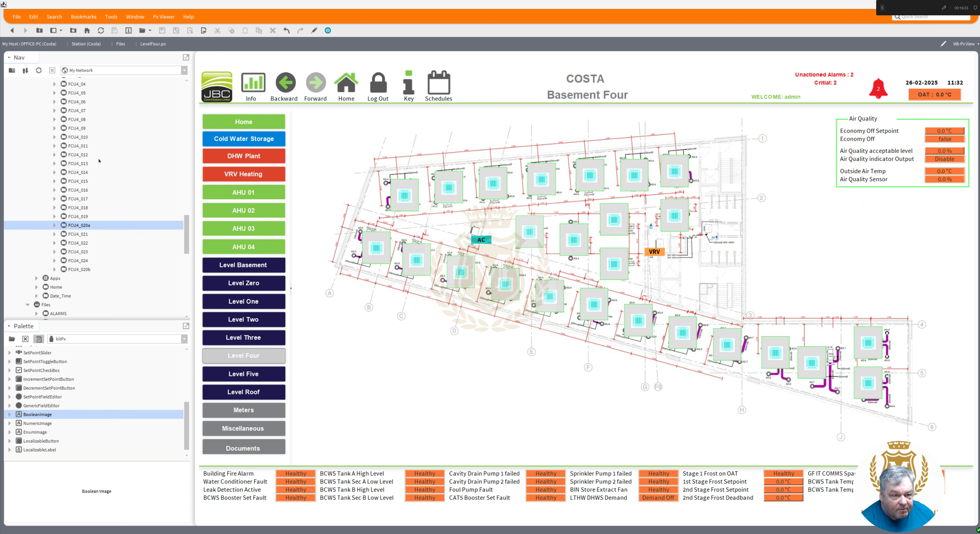
click(73, 138)
shift+click(73, 269)
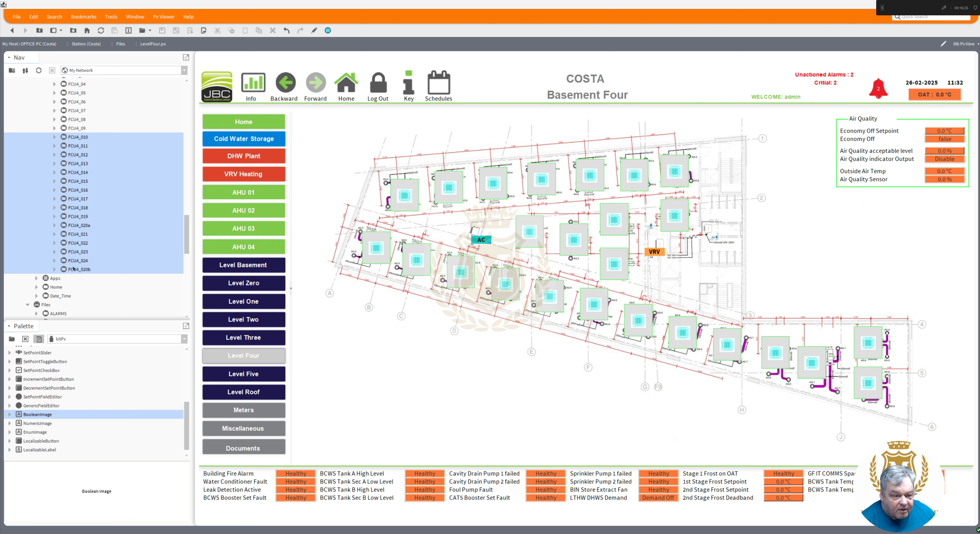
right_click(73, 269)
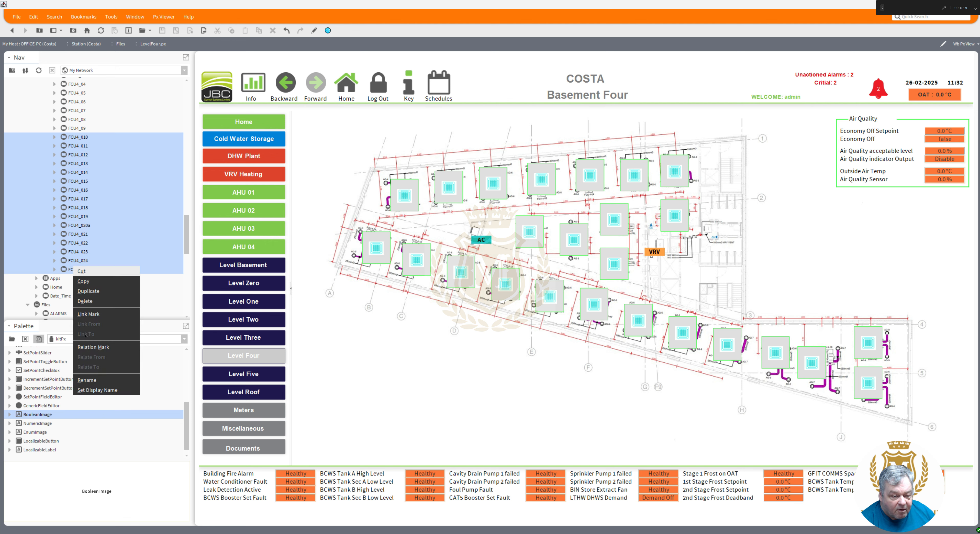
click(91, 380)
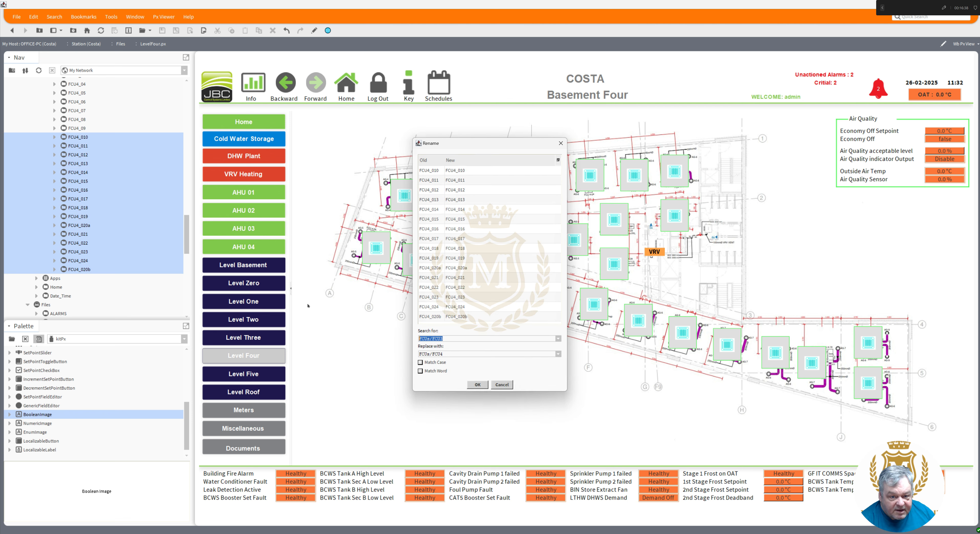
click(560, 342)
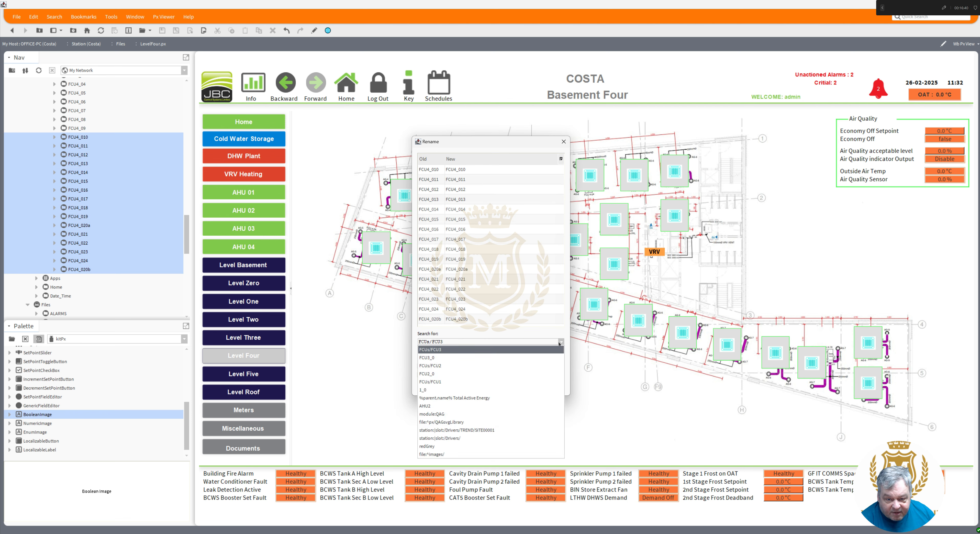
click(548, 357)
drag(427, 342, 429, 341)
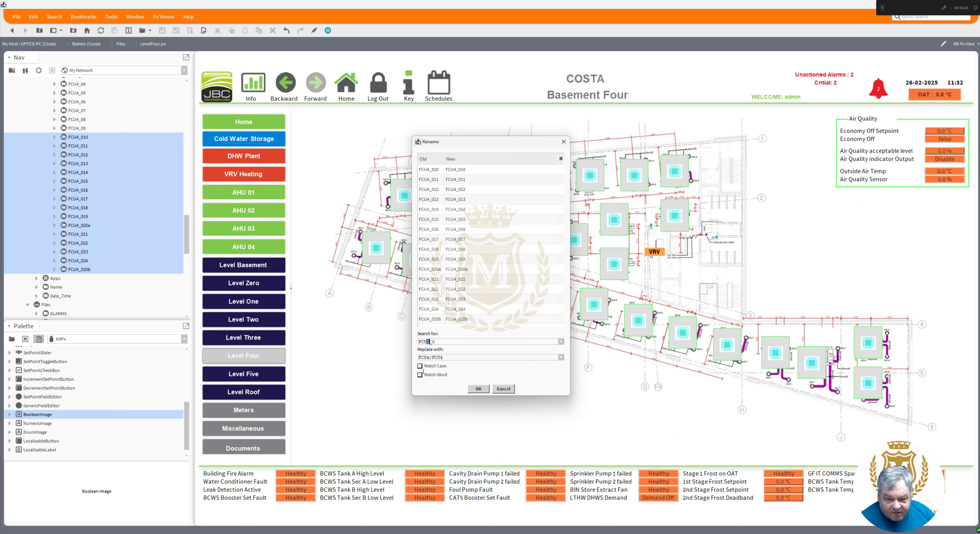
Set the replacement text to FCU4_ and apply the batch rename to the selected folders.
click(561, 358)
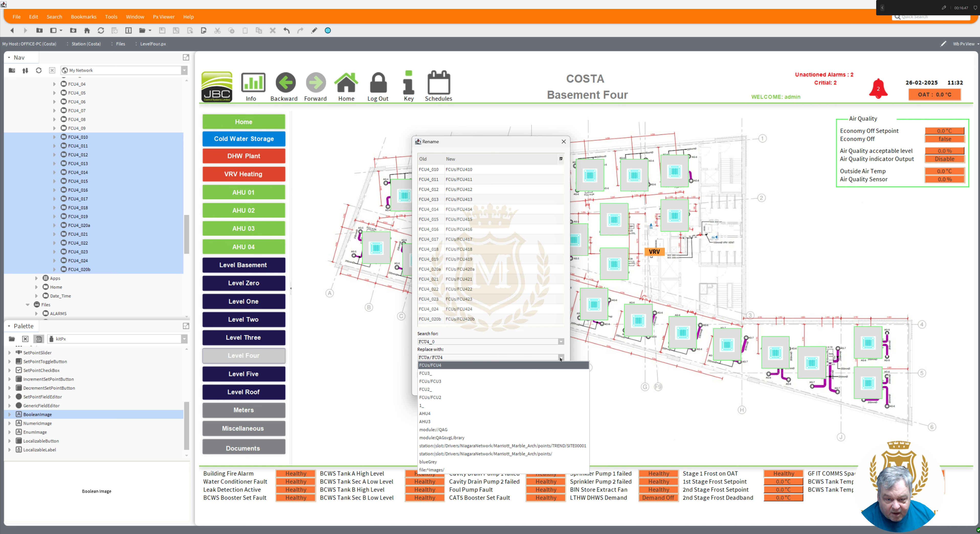
click(470, 365)
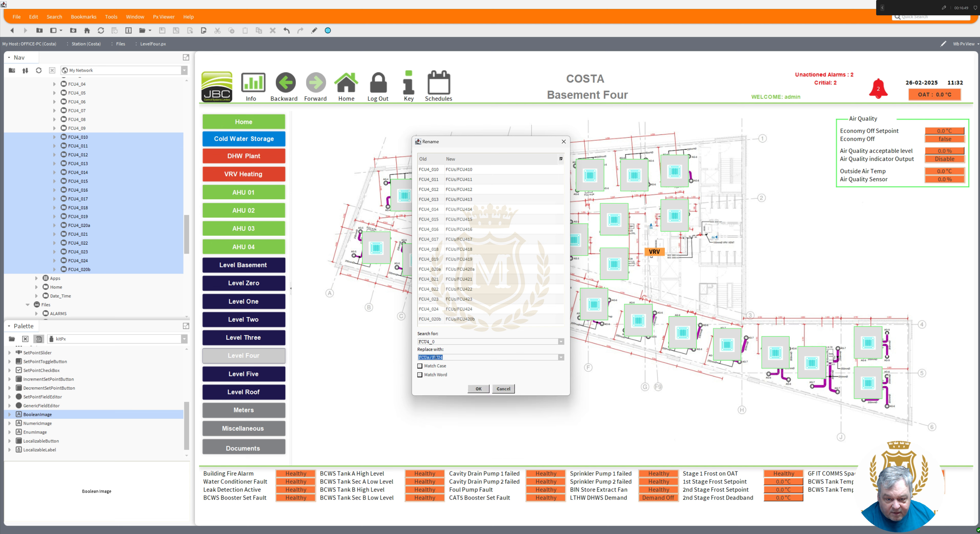
drag(431, 358, 365, 360)
key(BackSpace)
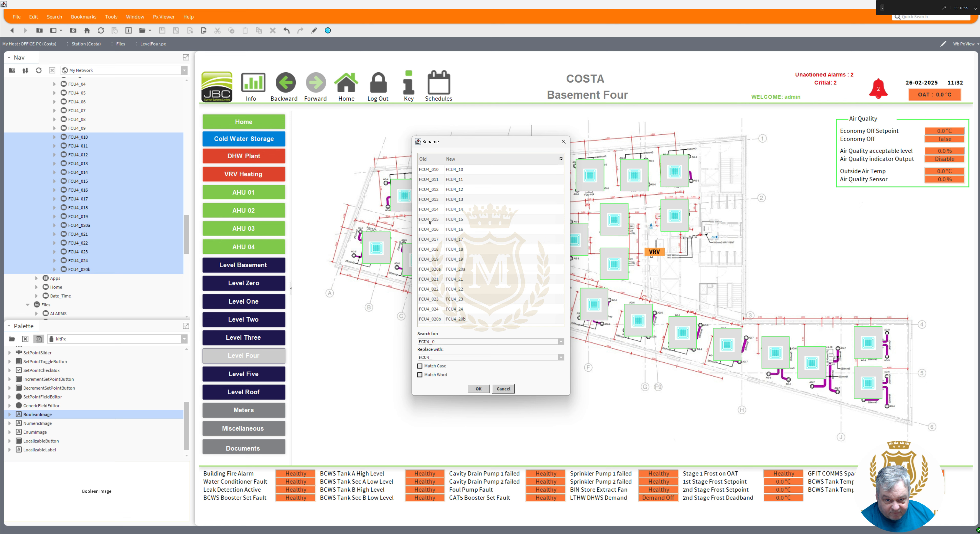
click(485, 389)
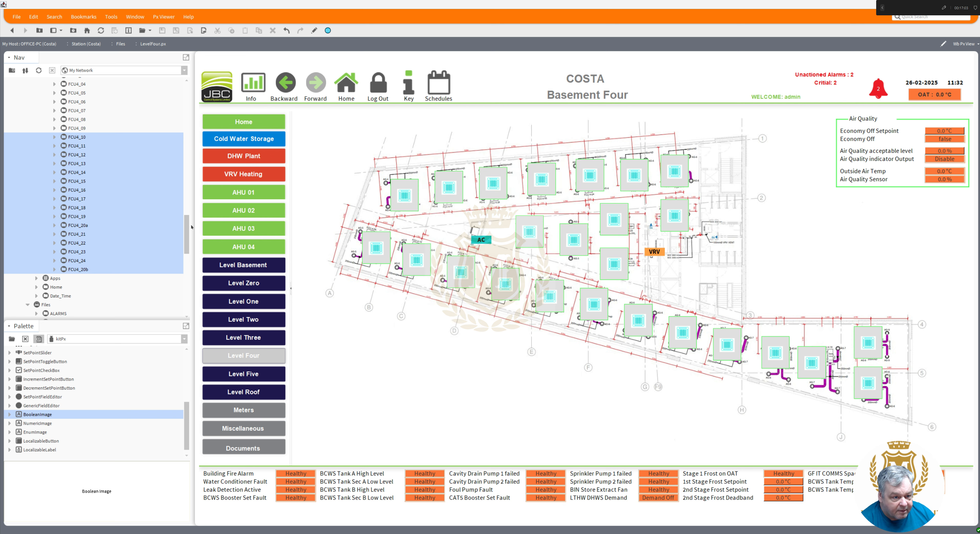
Reorder the FCUs folder so FCU4_20b sits directly after FCU4_20a, and refresh the Level Four page.
drag(191, 227, 189, 120)
click(64, 110)
right_click(64, 110)
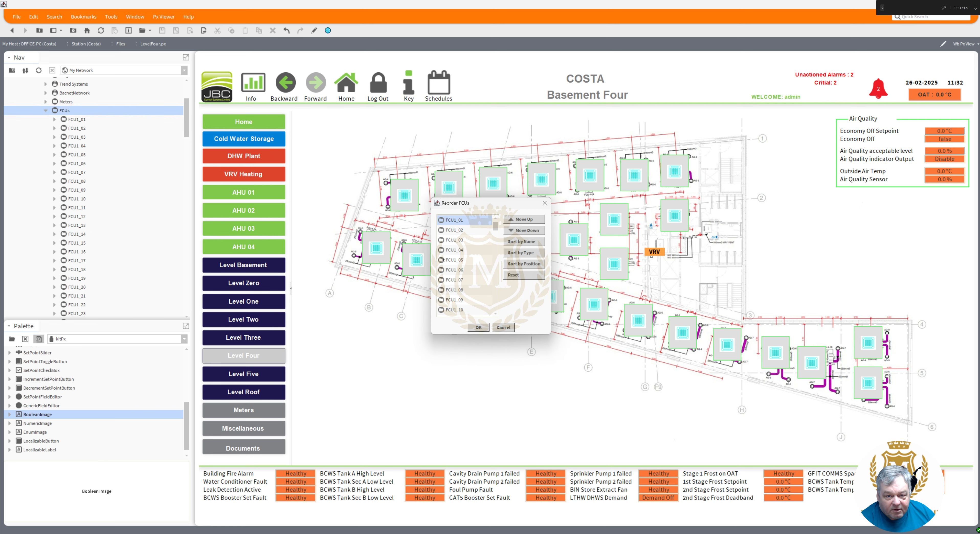
drag(475, 199, 474, 29)
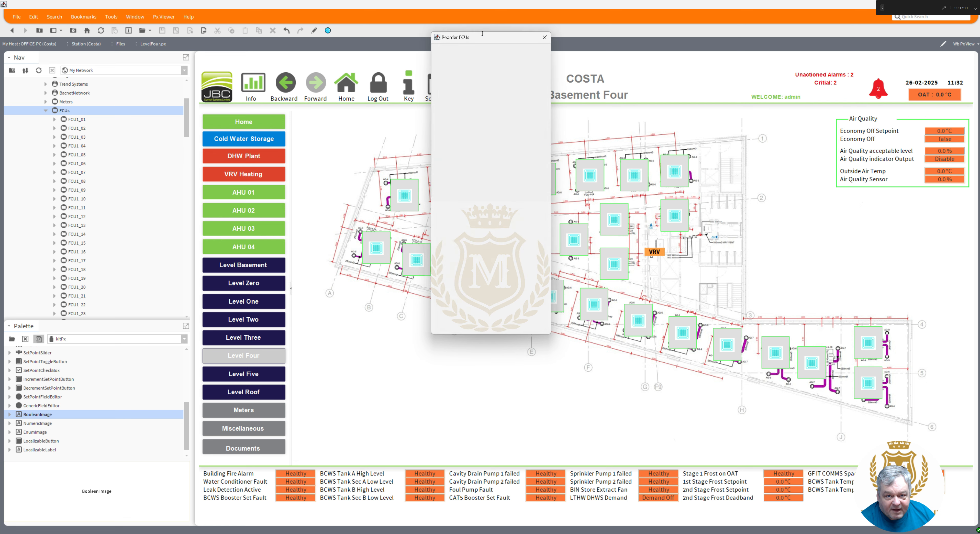
drag(496, 114, 500, 304)
click(459, 311)
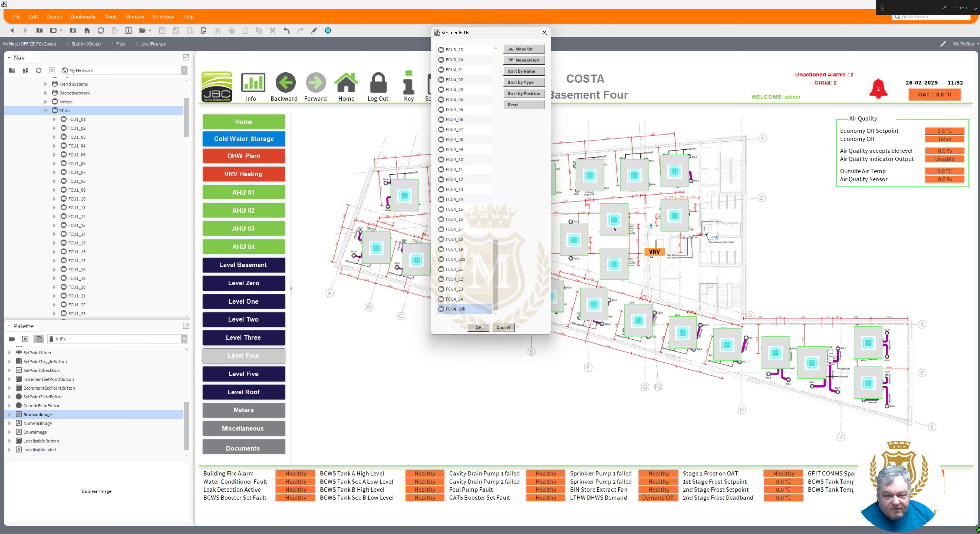
click(525, 49)
click(525, 49)
click(525, 49)
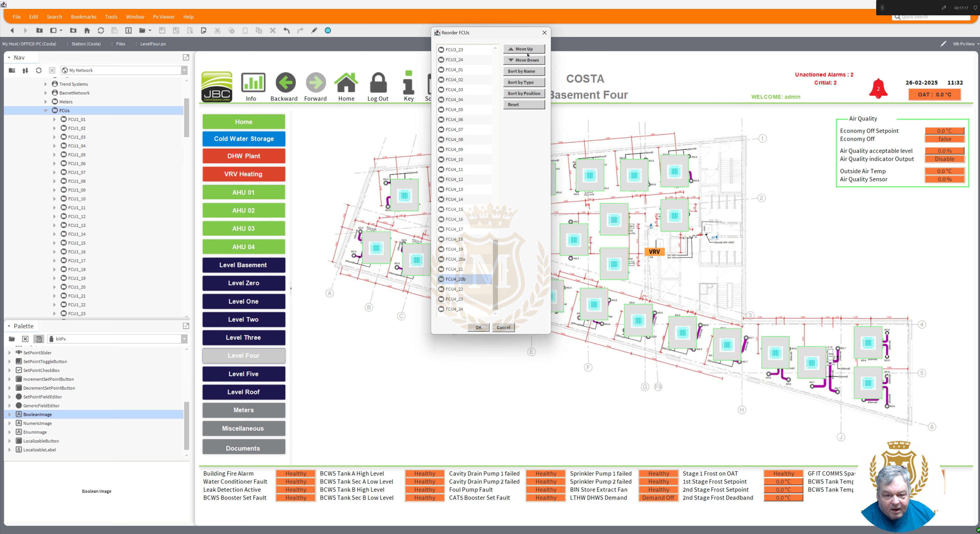
click(525, 49)
click(479, 327)
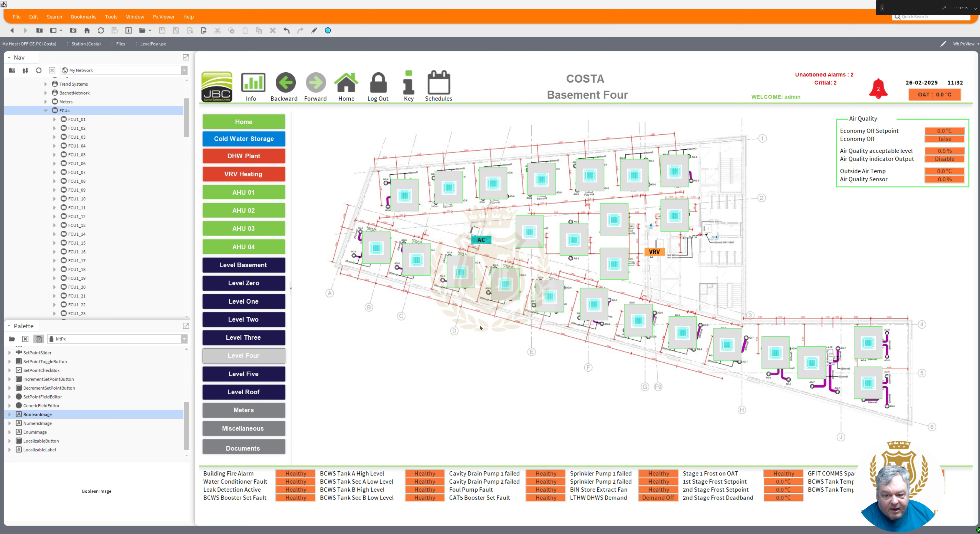
click(100, 30)
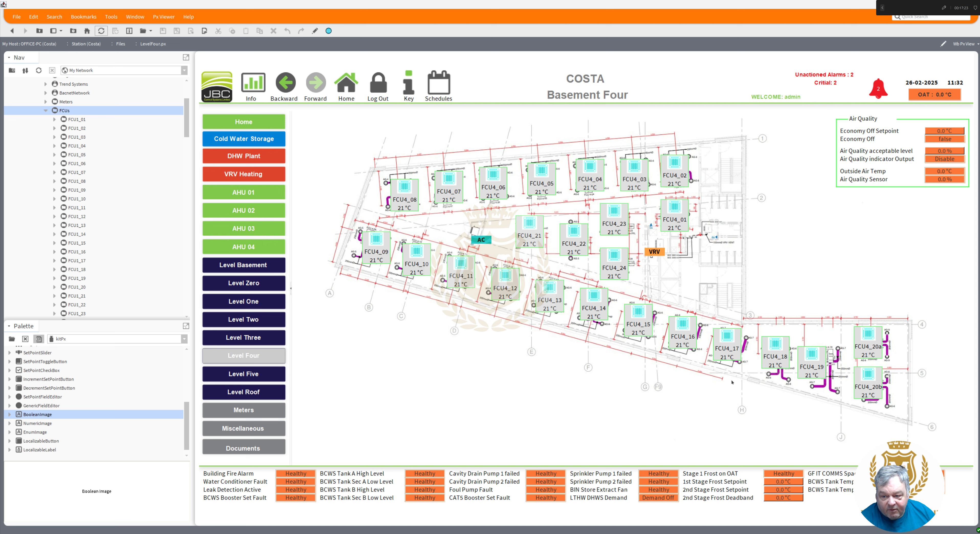
Review the Level Five, Level Roof and Meters pages, including the Water Meter Reading History chart, and close the chart.
click(249, 378)
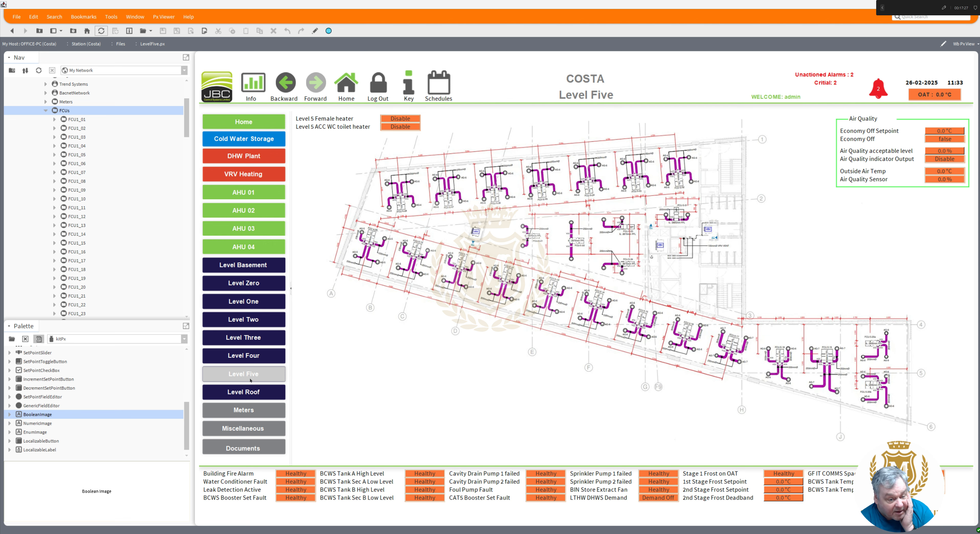
click(250, 392)
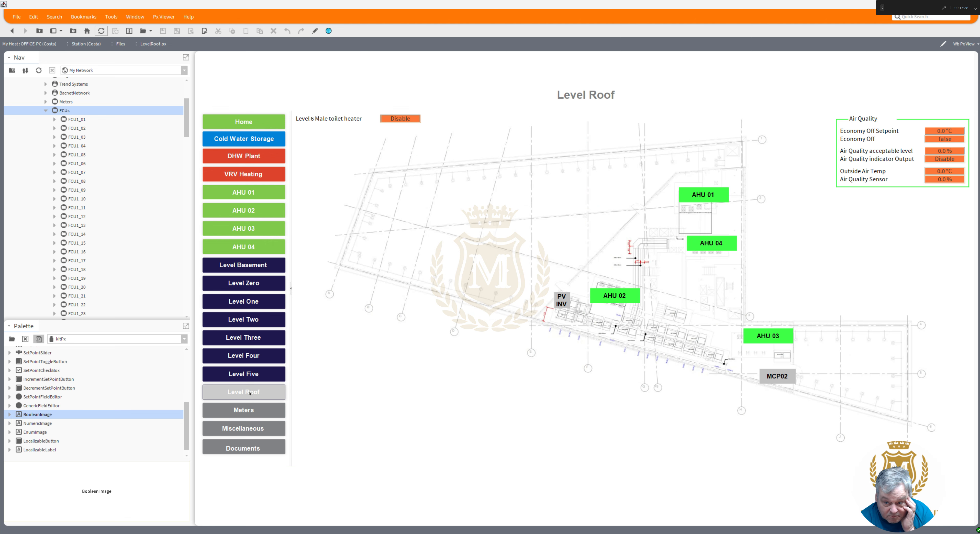
click(248, 412)
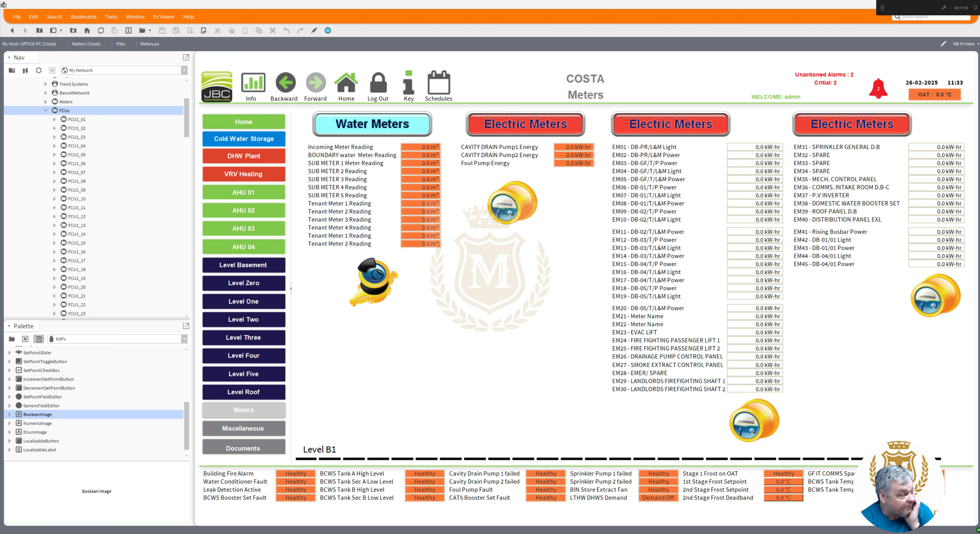
drag(2, 104, 383, 184)
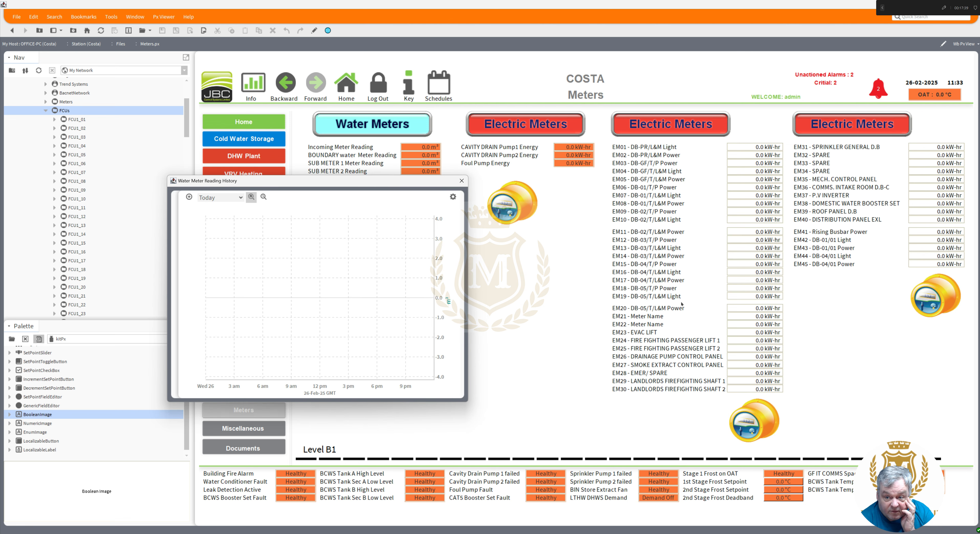
click(461, 181)
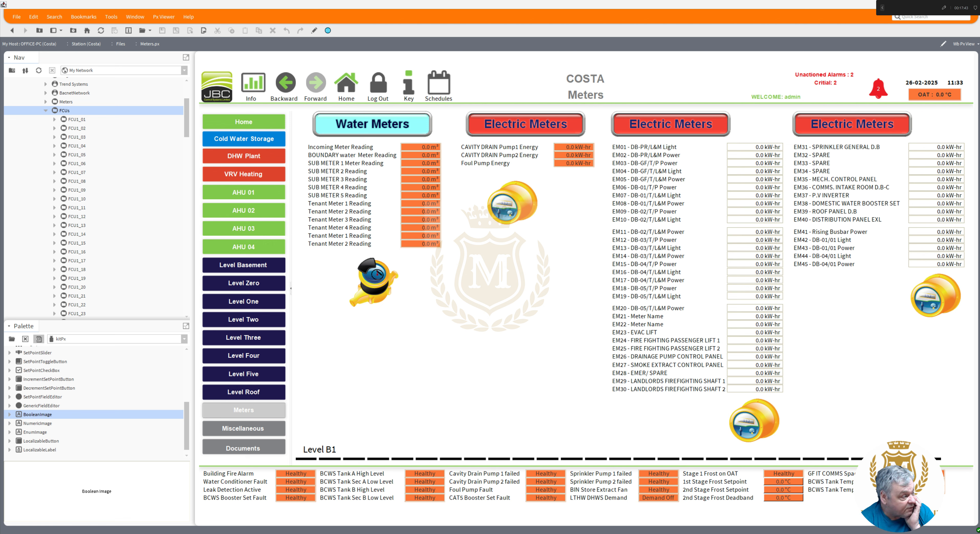
View the meter information for EM09 DB-02/T/P Power and close it, then review the Miscellaneous and Documents pages.
drag(1, 127, 481, 208)
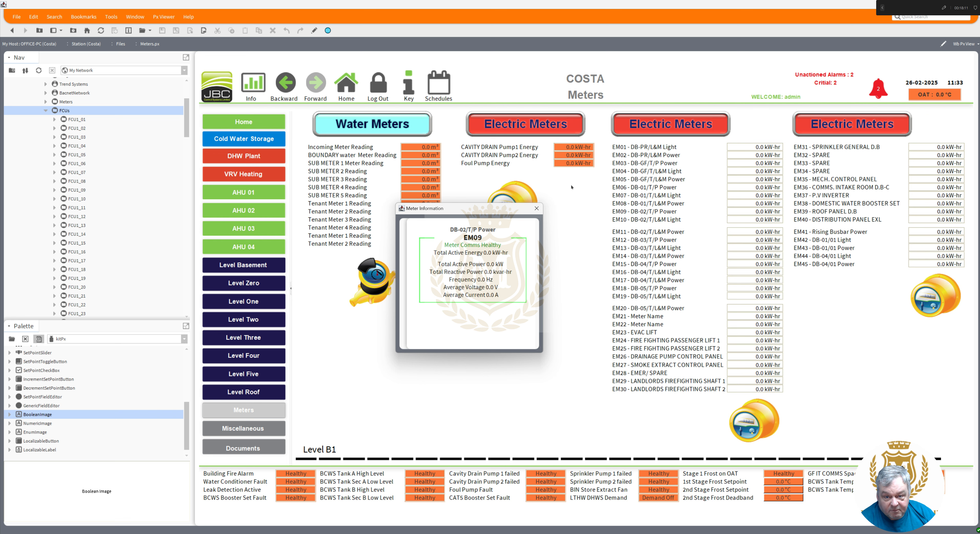
click(537, 207)
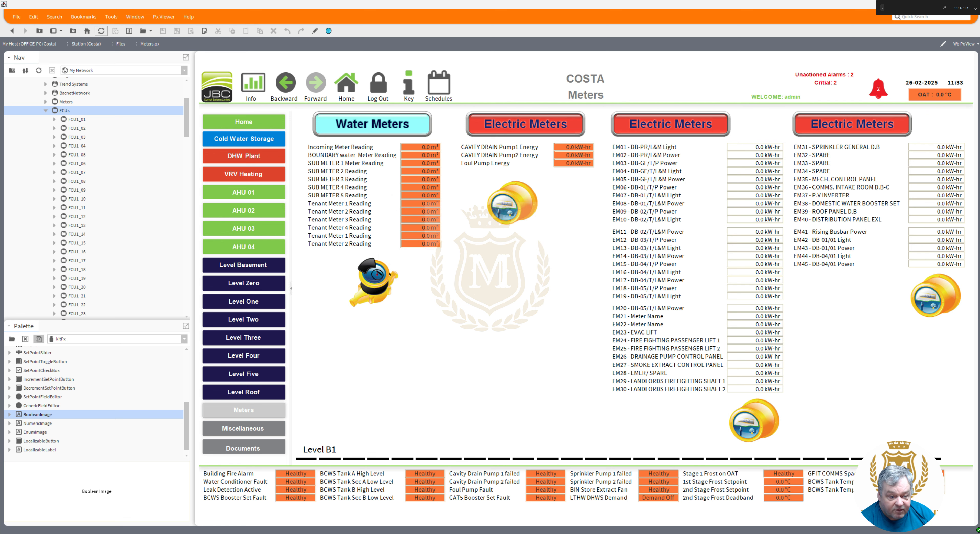
click(255, 429)
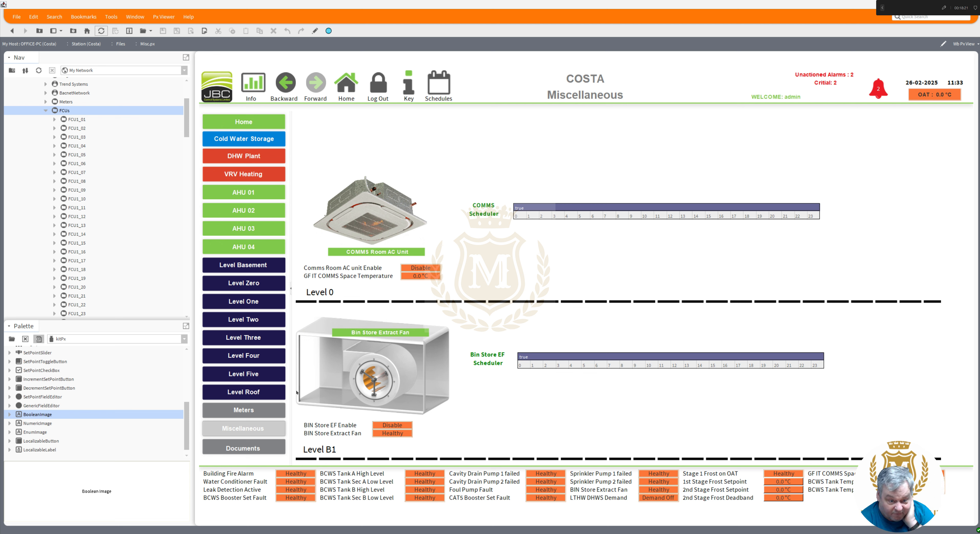
click(258, 450)
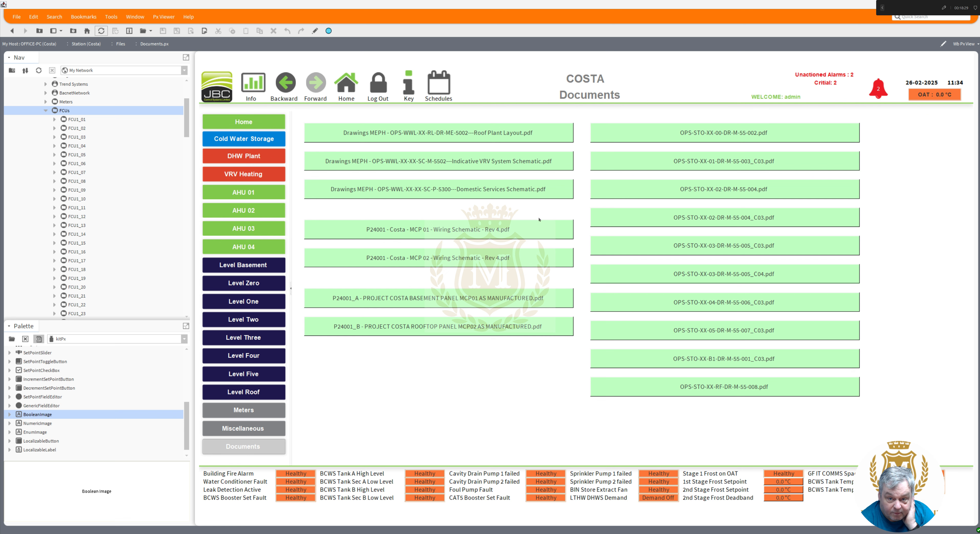
Compare the Air Handling Unit pages AHU 01 through AHU 04, and view the VRV Heating page.
click(243, 250)
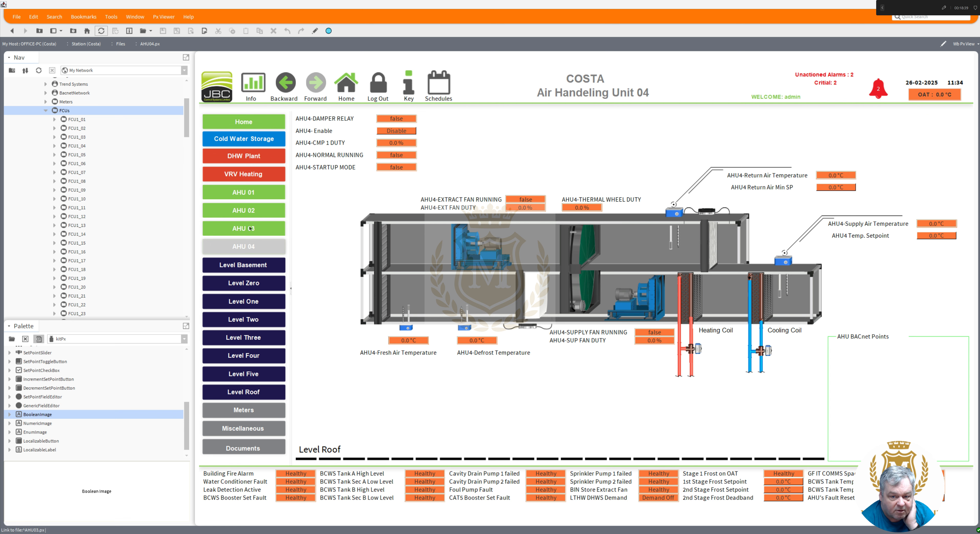
click(250, 228)
click(251, 210)
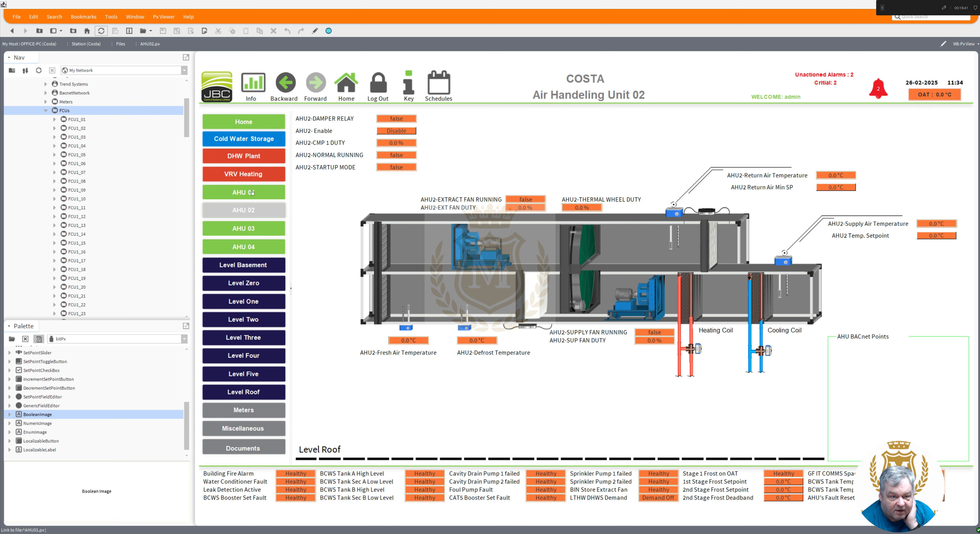
click(258, 197)
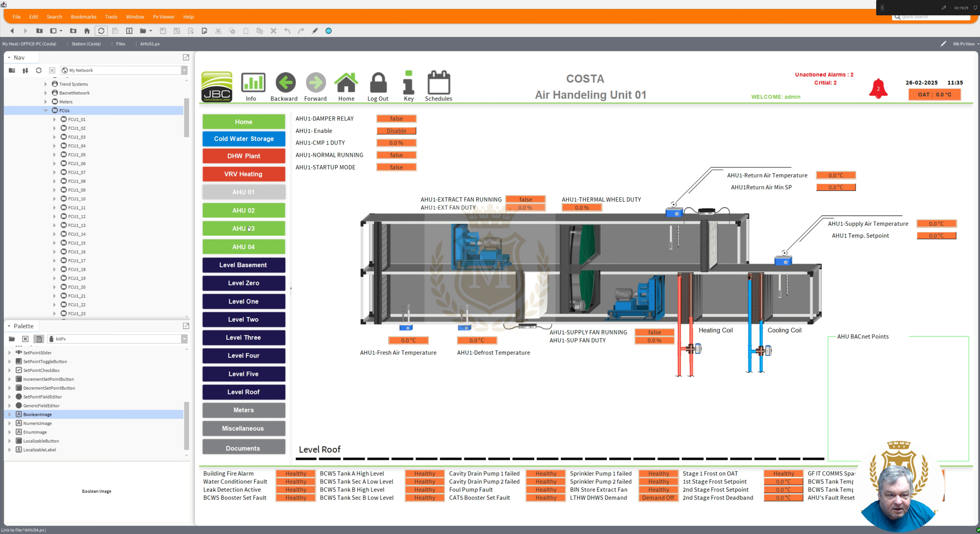
click(243, 212)
click(242, 233)
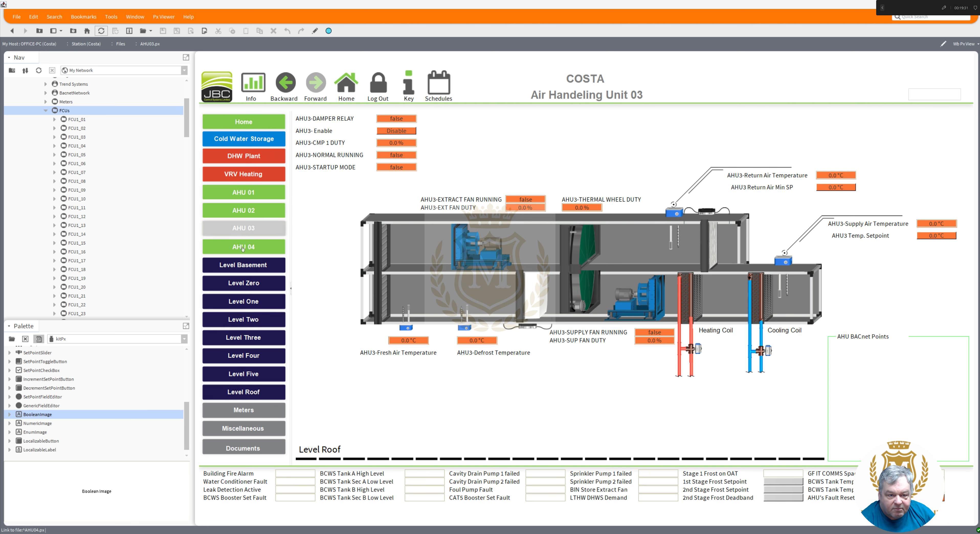
click(242, 248)
click(249, 175)
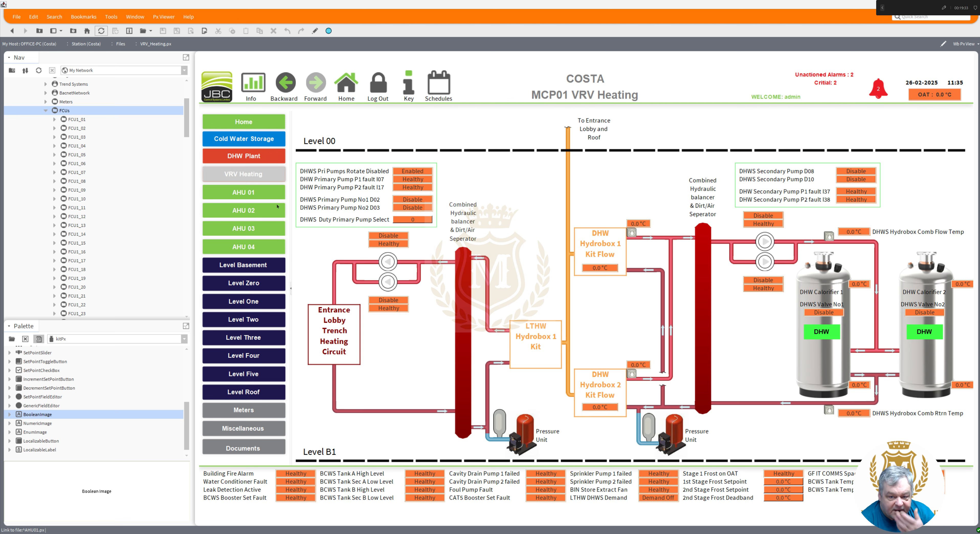